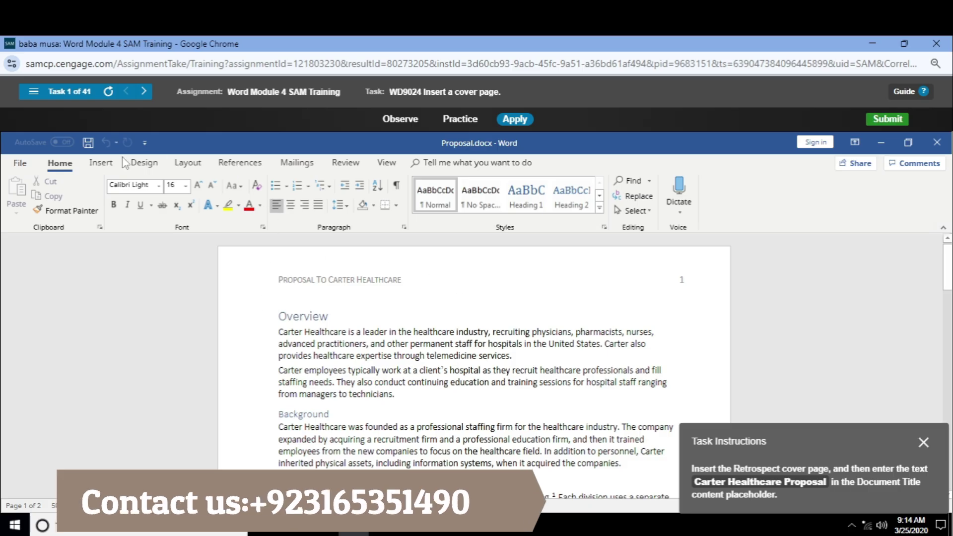
# Insert the built-in Retrospect cover page and enter "Carter Healthcare Proposal" in its Document Title placeholder
pyautogui.click(145, 164)
pyautogui.click(188, 163)
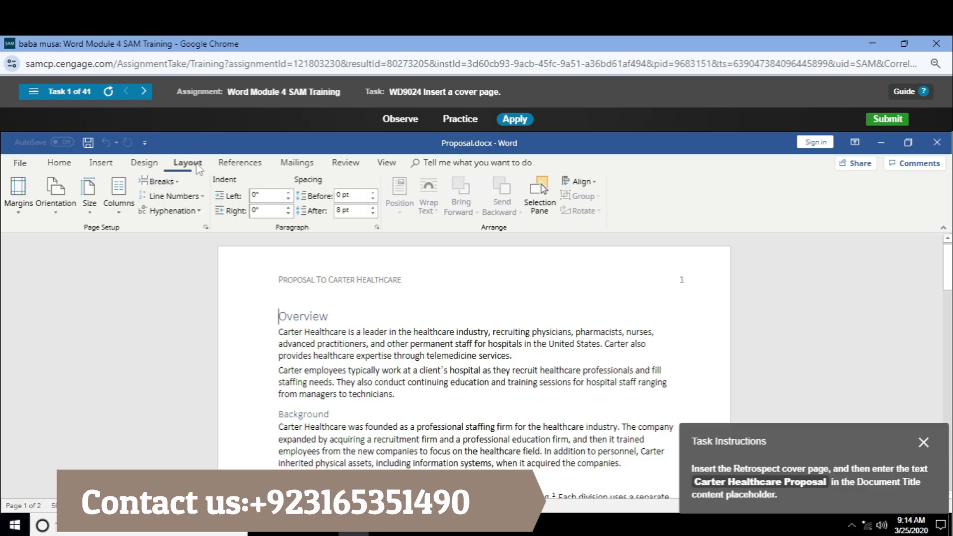
pyautogui.click(148, 164)
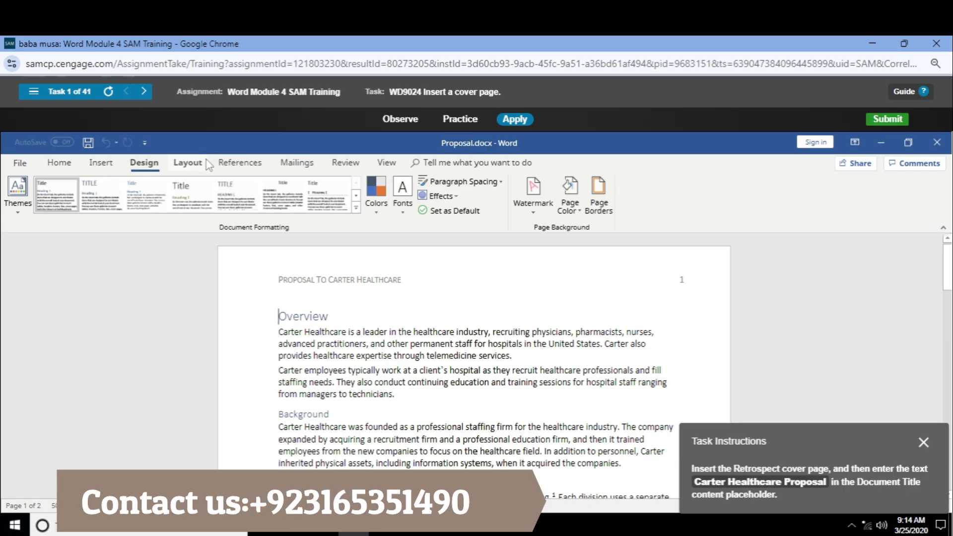
pyautogui.click(109, 165)
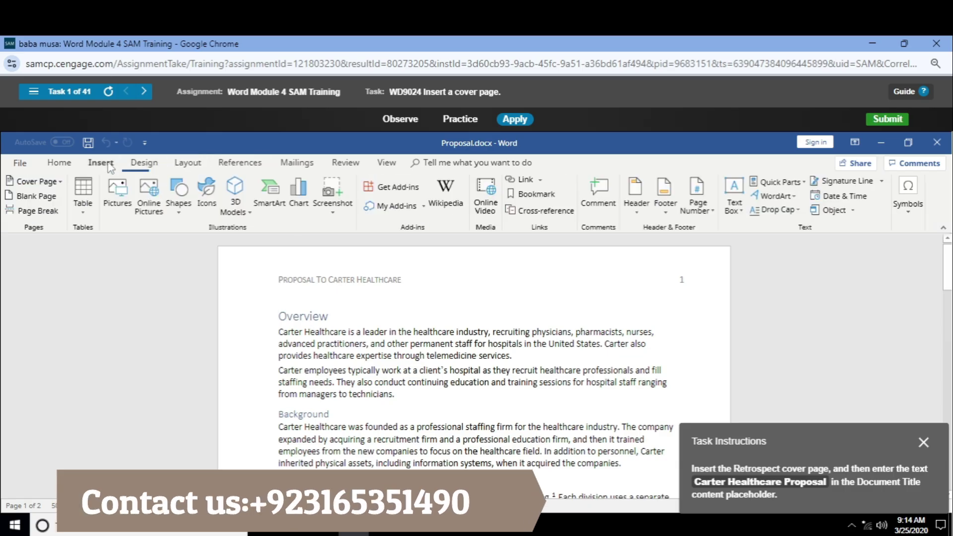
pyautogui.click(51, 181)
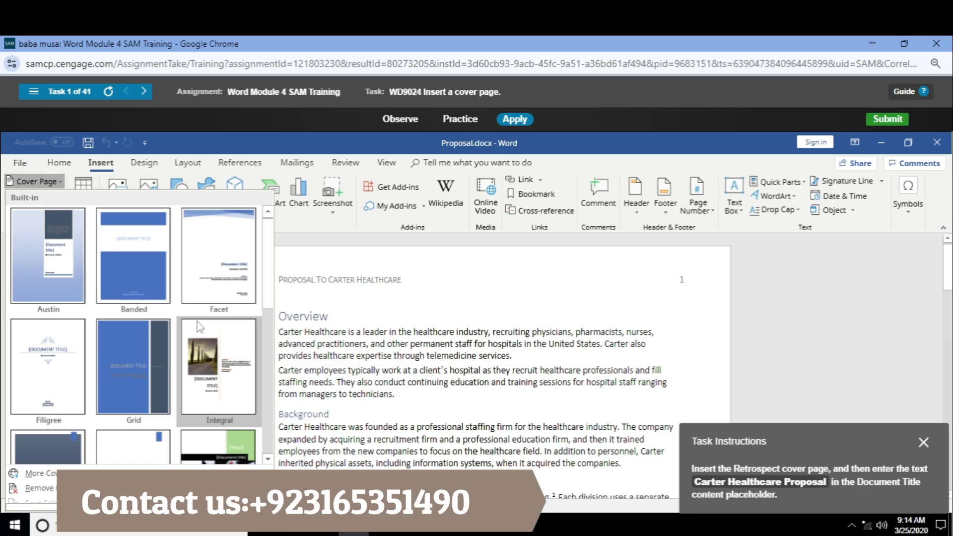
pyautogui.scroll(-2, 184, 327)
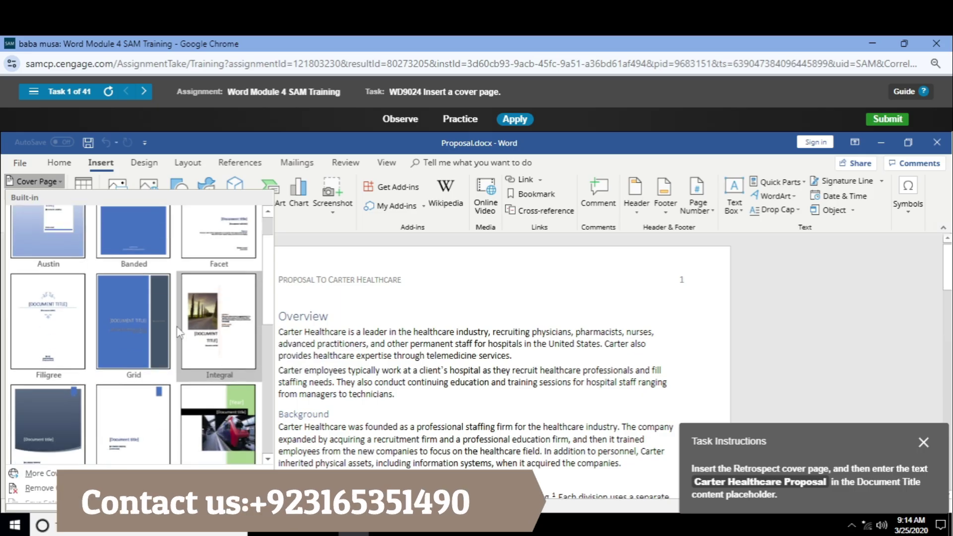
pyautogui.scroll(-2, 178, 332)
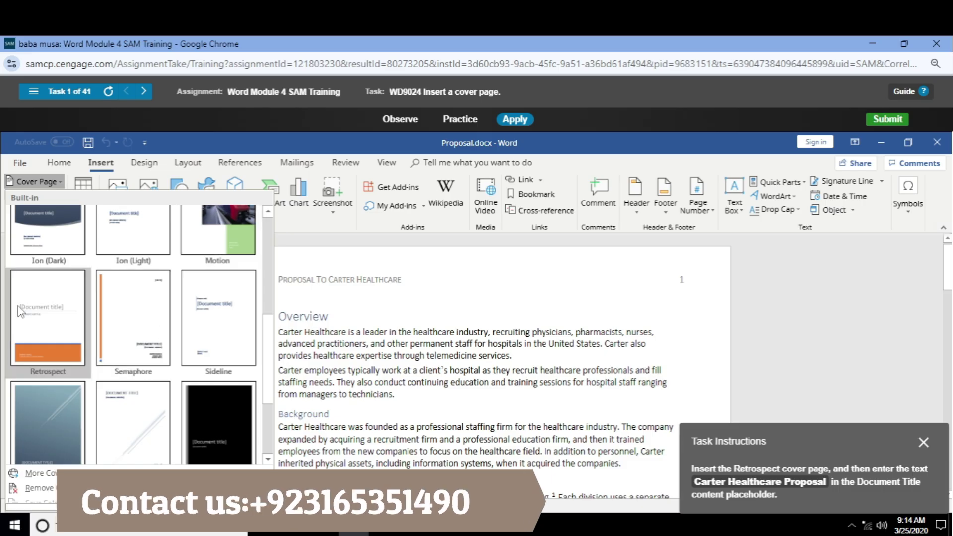
pyautogui.click(32, 318)
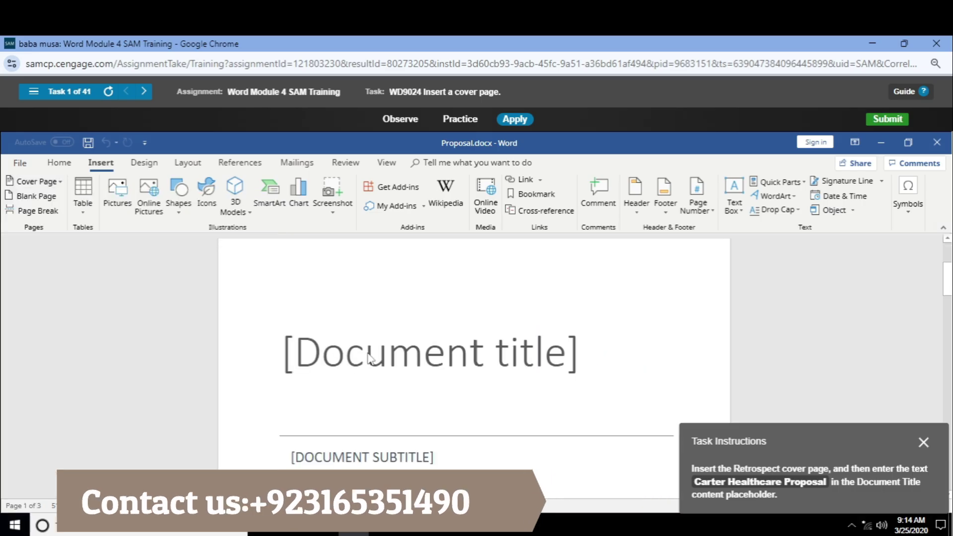
pyautogui.click(417, 356)
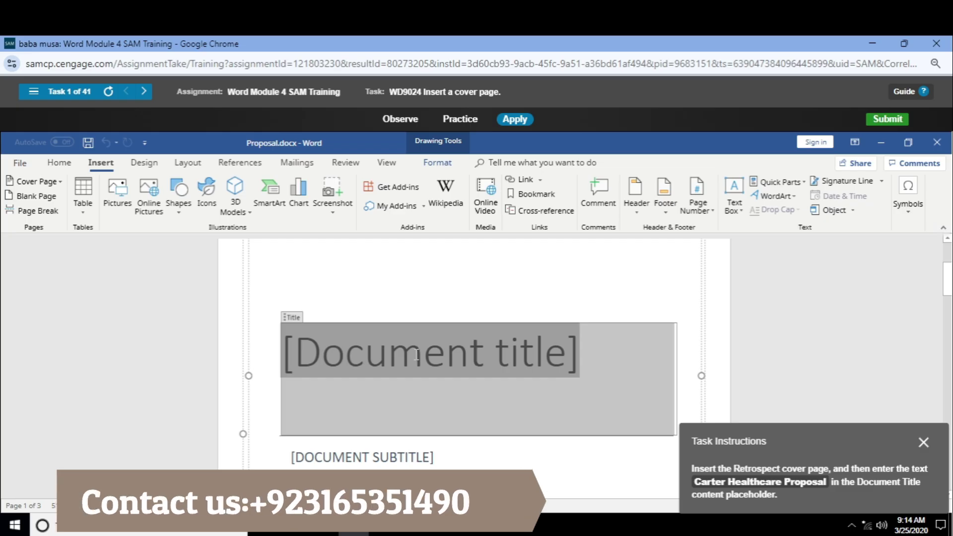
pyautogui.write('Carter Healthcare Proposal')
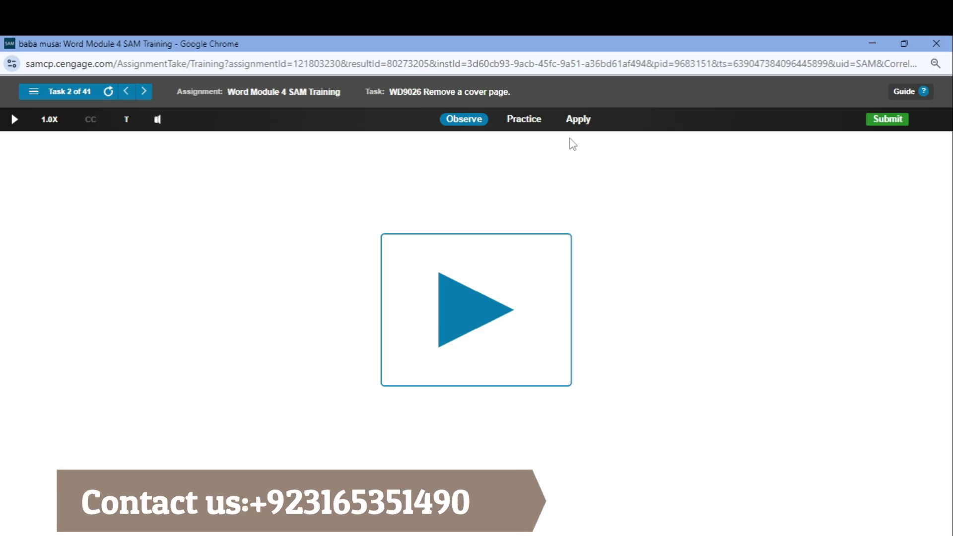
# Start the Apply exercise for task 2 and remove the cover page from the proposal document
pyautogui.click(577, 121)
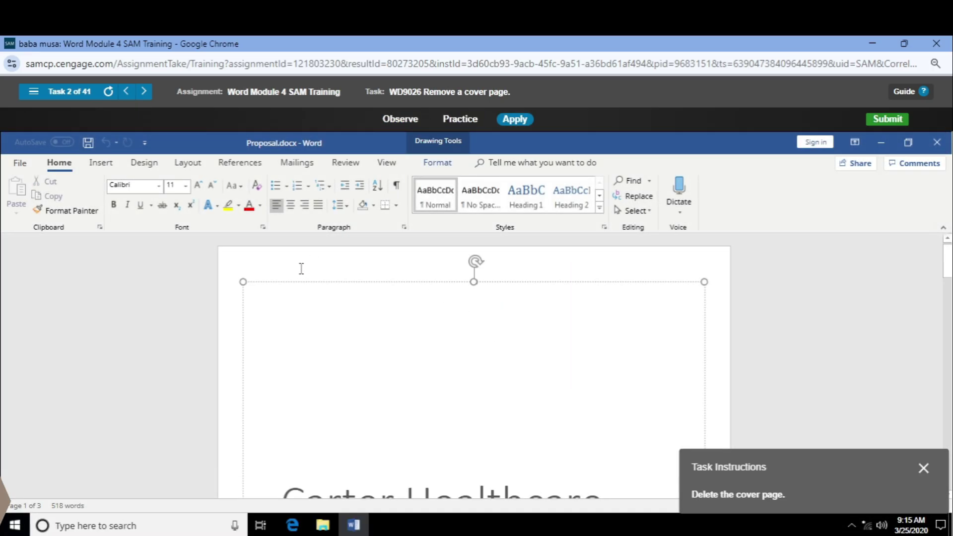
pyautogui.click(101, 163)
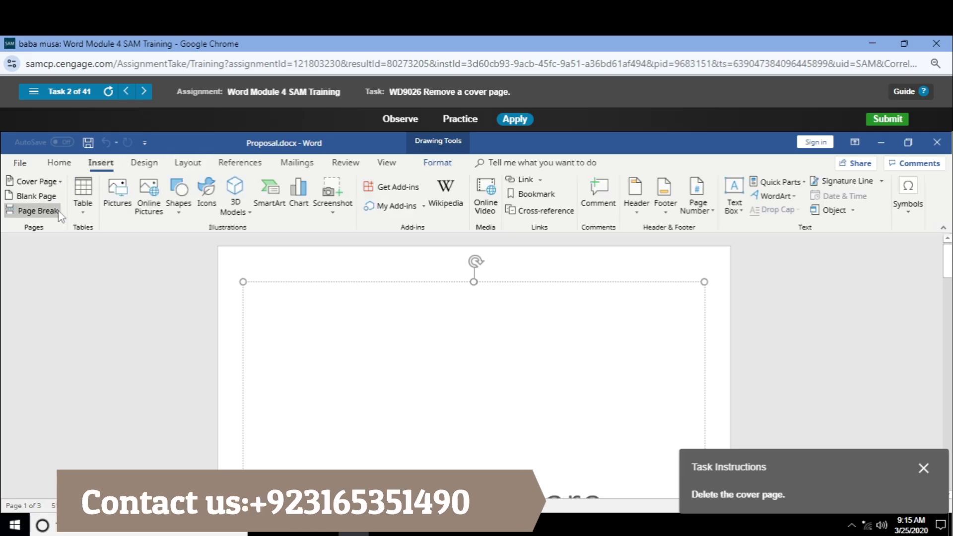
pyautogui.click(220, 259)
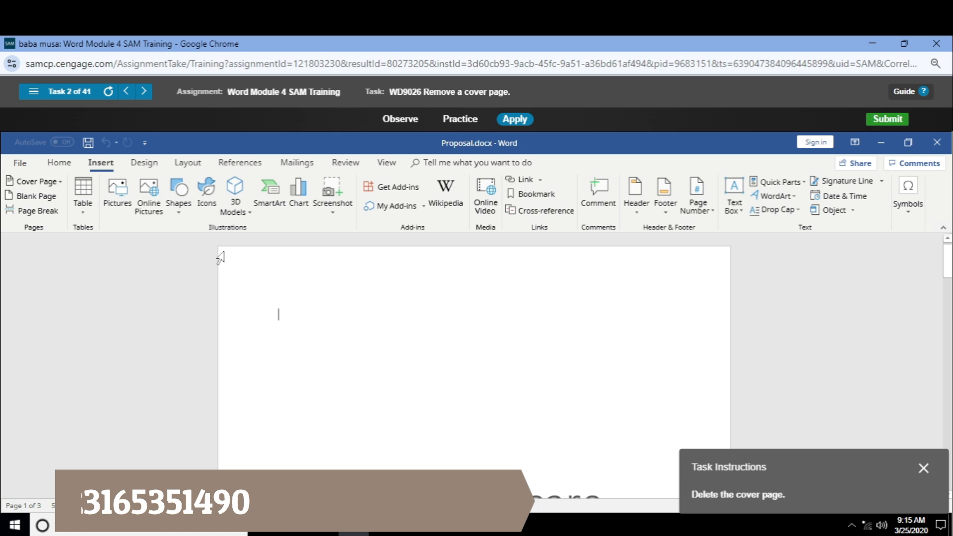
pyautogui.click(53, 183)
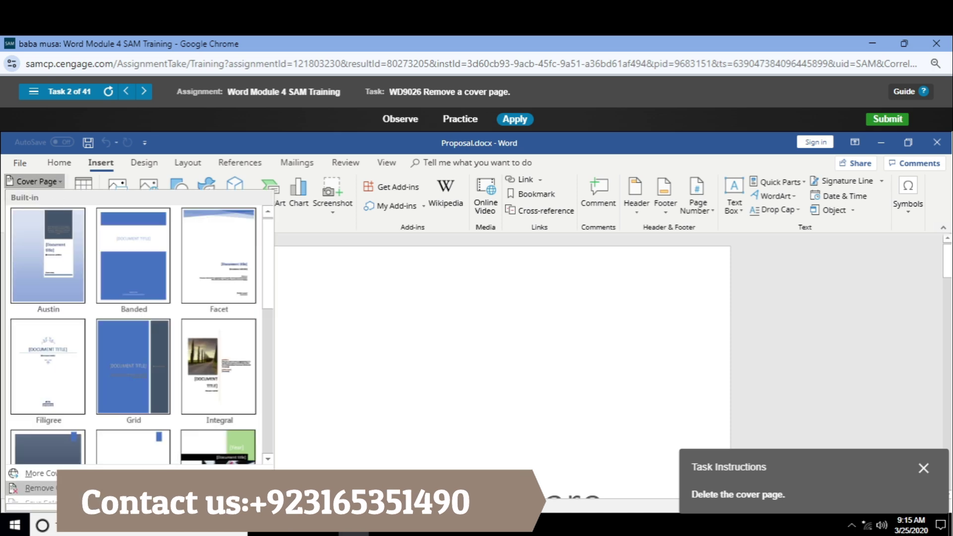
pyautogui.click(37, 488)
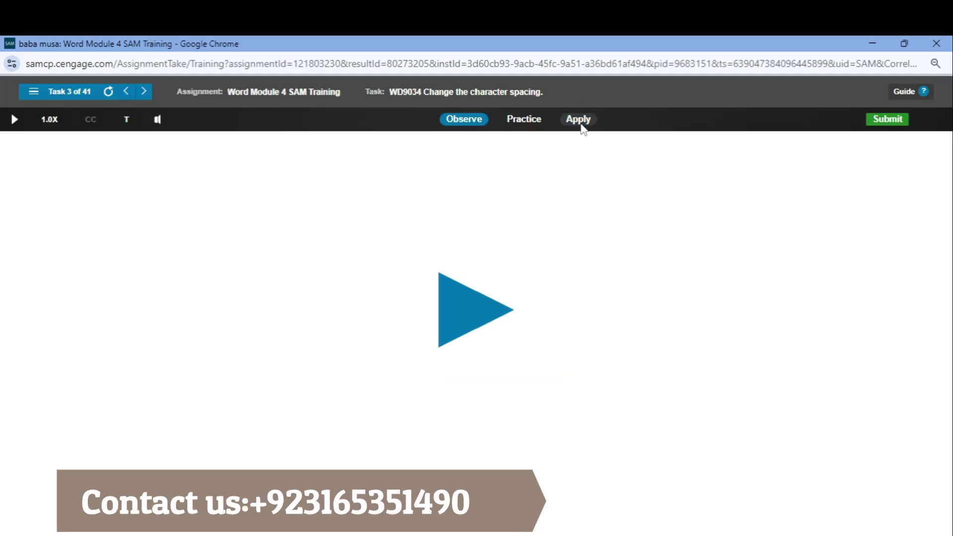
# Start the Apply exercise for task 3 and select the heading text "Project Description"
pyautogui.click(580, 121)
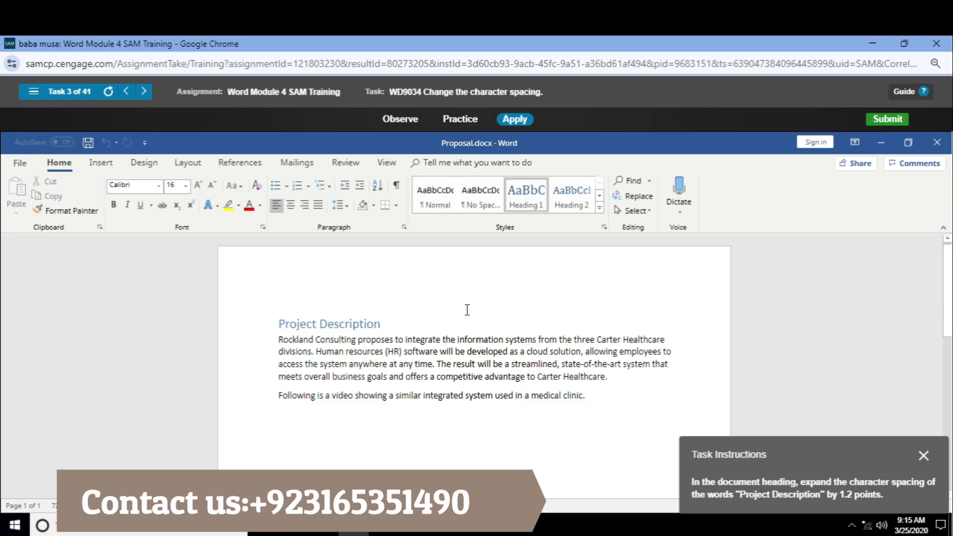
pyautogui.moveTo(389, 325); pyautogui.dragTo(277, 325)
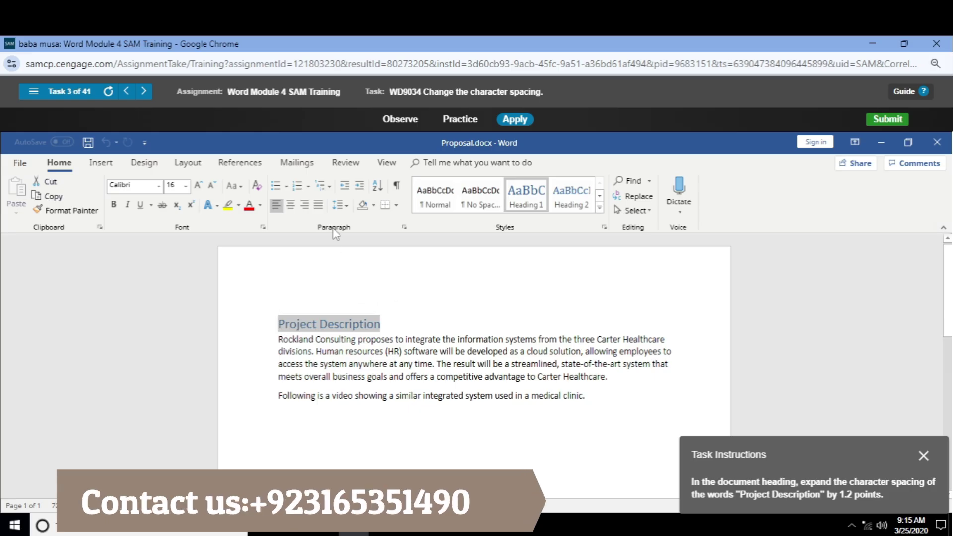
pyautogui.click(263, 227)
pyautogui.click(382, 192)
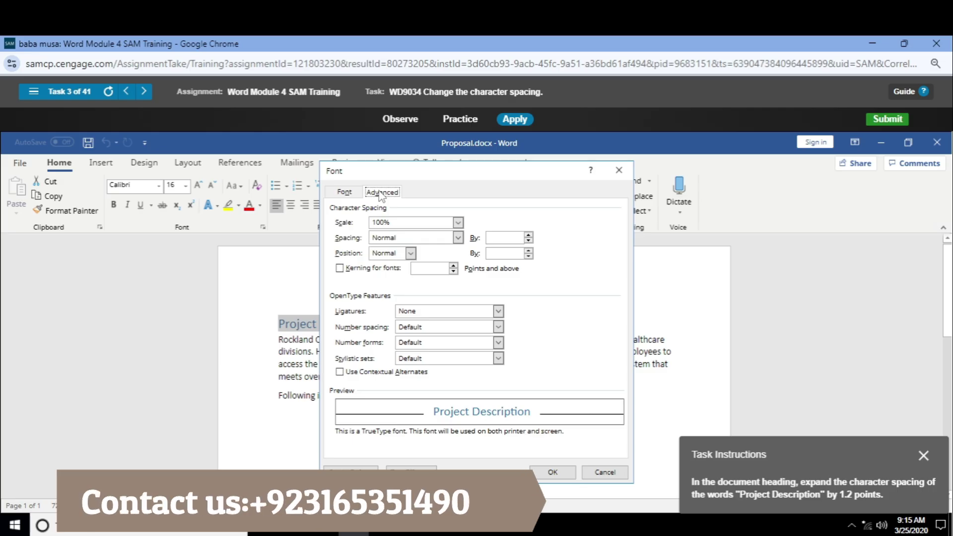
pyautogui.click(344, 192)
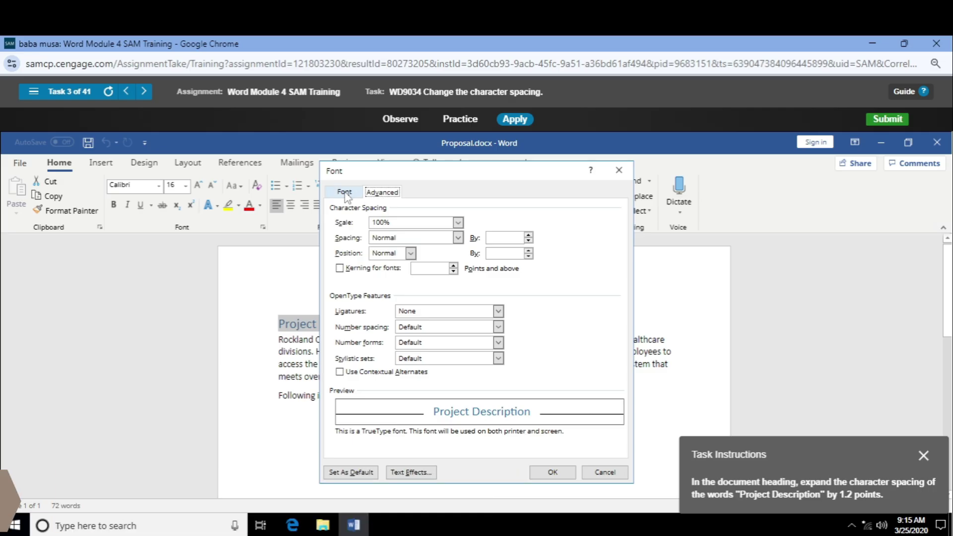
pyautogui.click(589, 472)
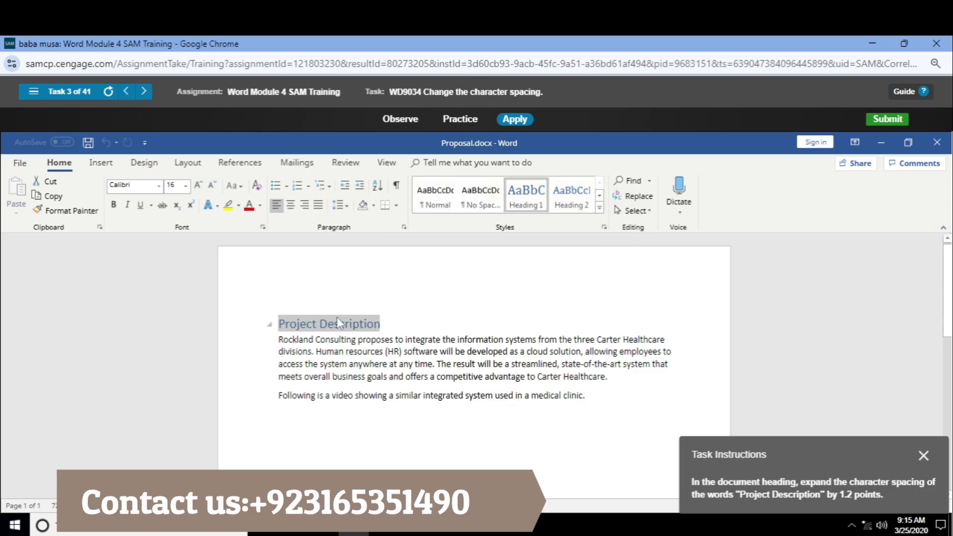
pyautogui.click(404, 227)
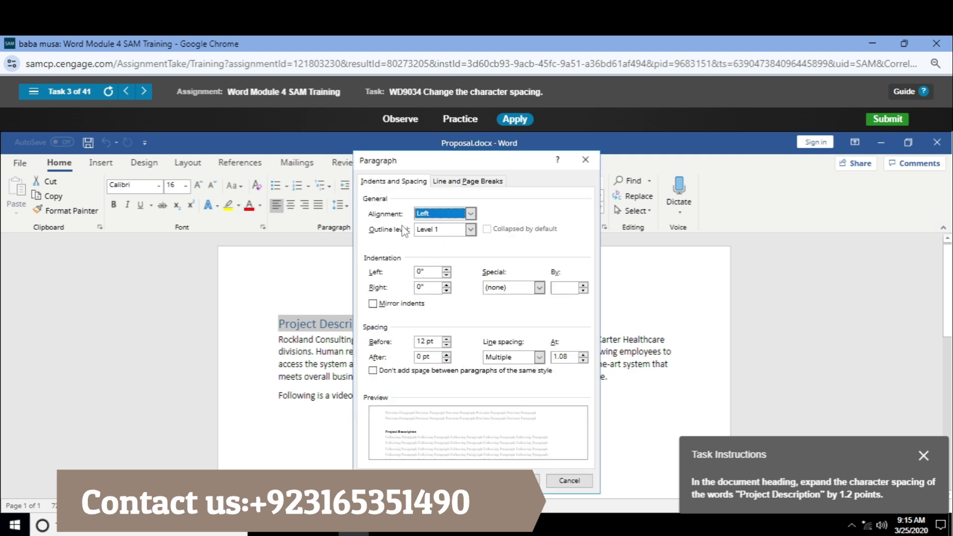
pyautogui.click(442, 182)
pyautogui.click(406, 184)
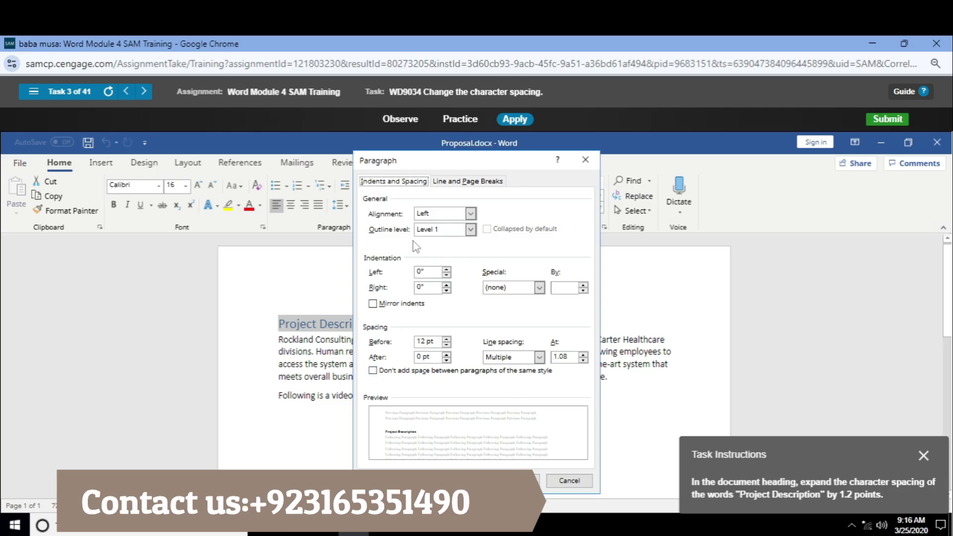
pyautogui.click(517, 480)
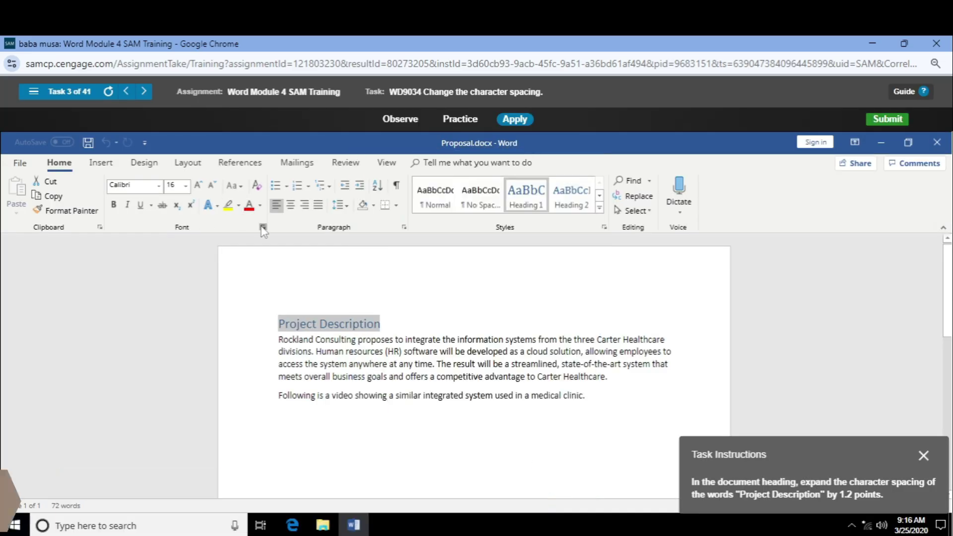
# Expand the character spacing of the selected "Project Description" heading by 1.2 pt
pyautogui.click(263, 227)
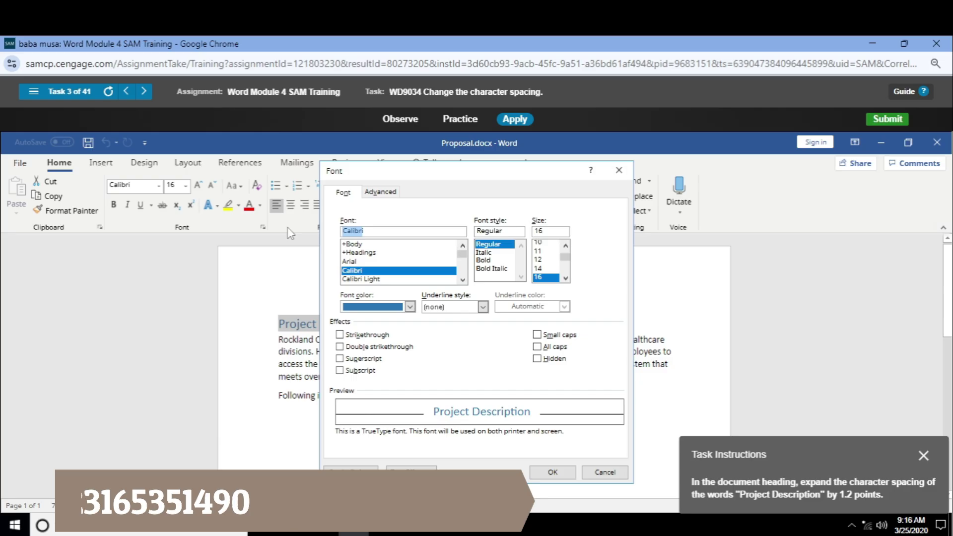
pyautogui.click(381, 192)
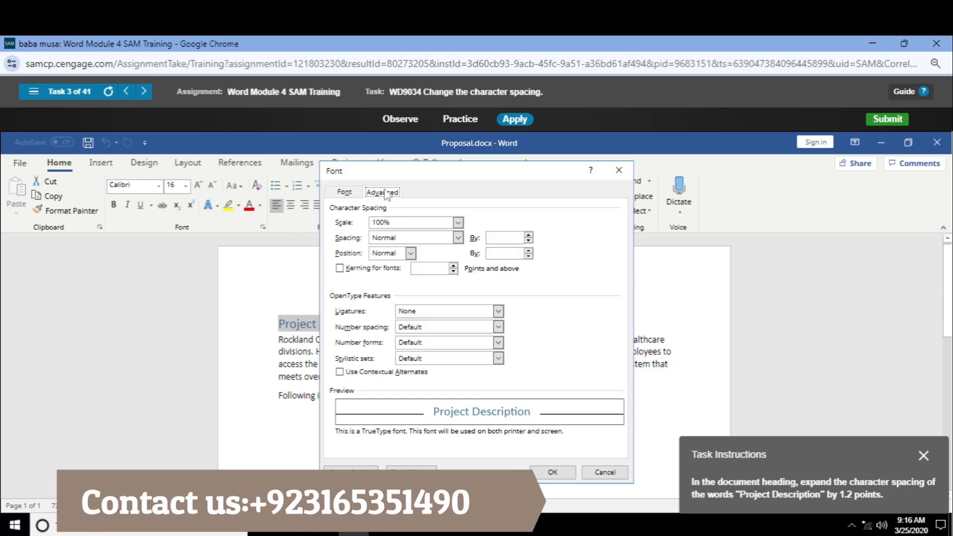
pyautogui.click(421, 239)
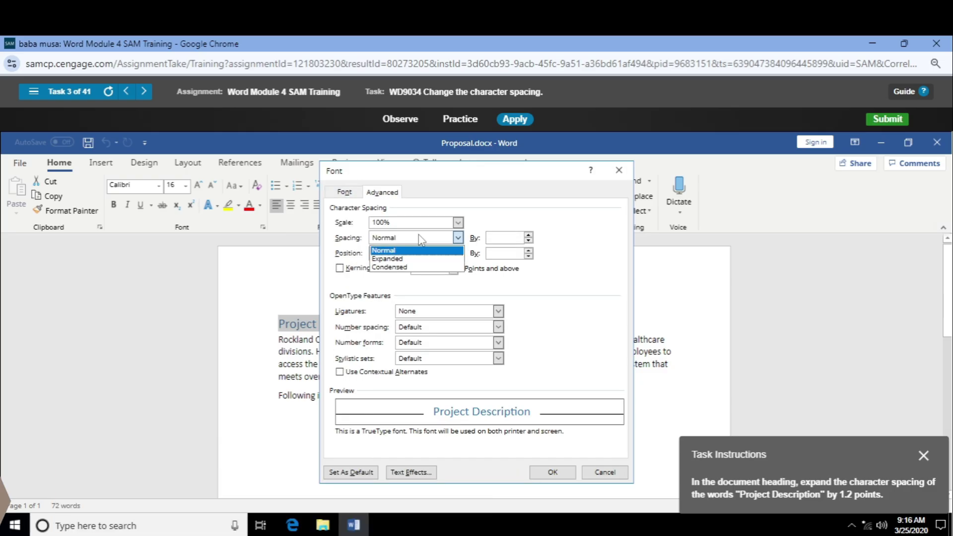
pyautogui.click(417, 258)
pyautogui.click(528, 235)
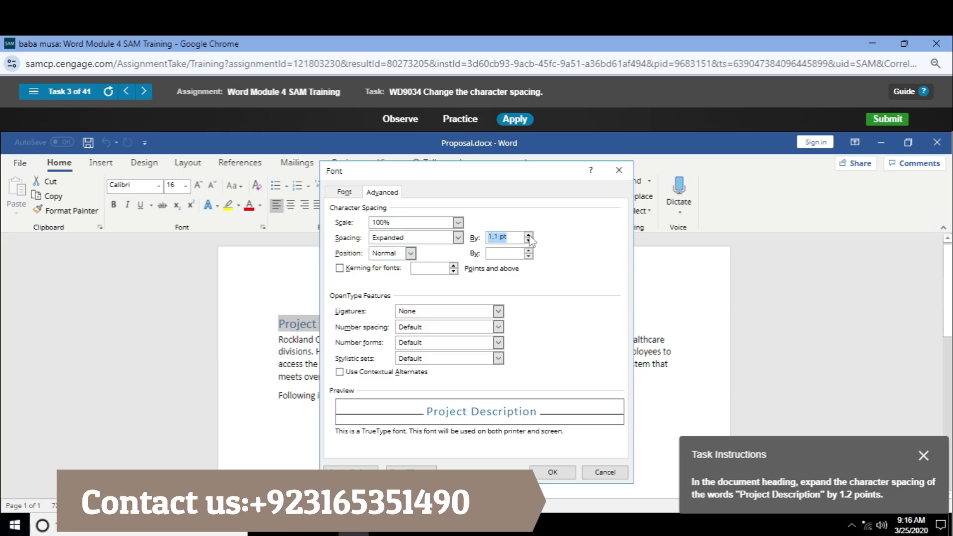
pyautogui.click(554, 473)
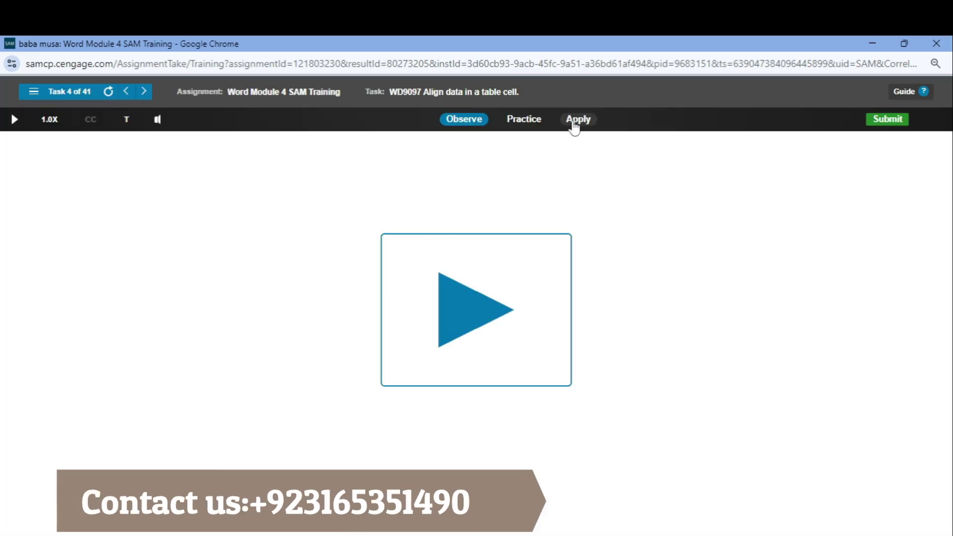
# Start the Apply exercise for task 4 and apply Align Center Left to the first column of the project phases table
pyautogui.click(573, 125)
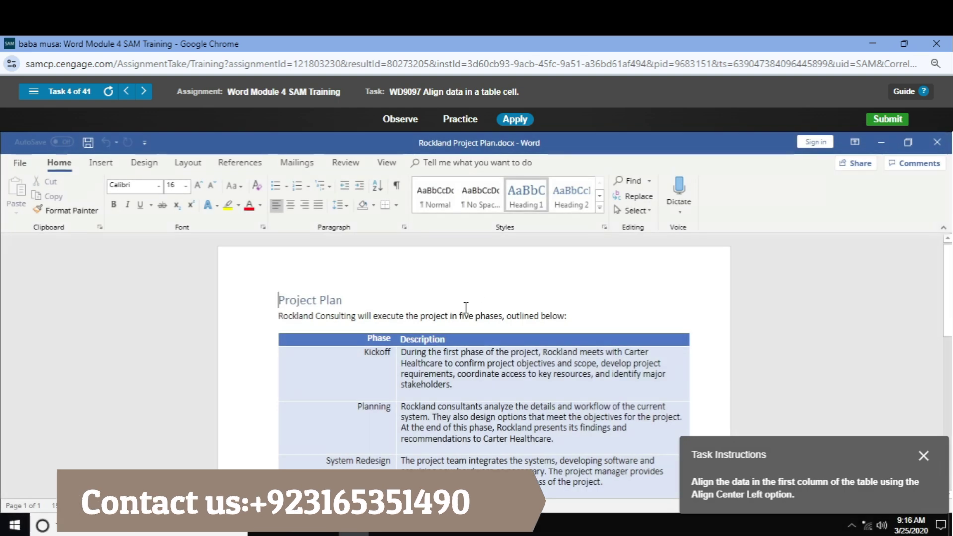
pyautogui.scroll(-1, 463, 312)
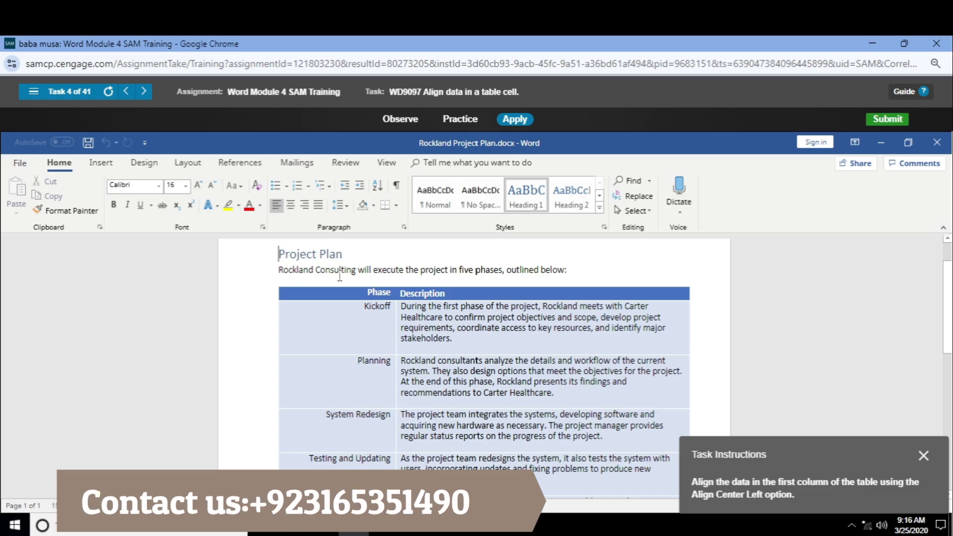
pyautogui.moveTo(338, 297); pyautogui.dragTo(351, 436)
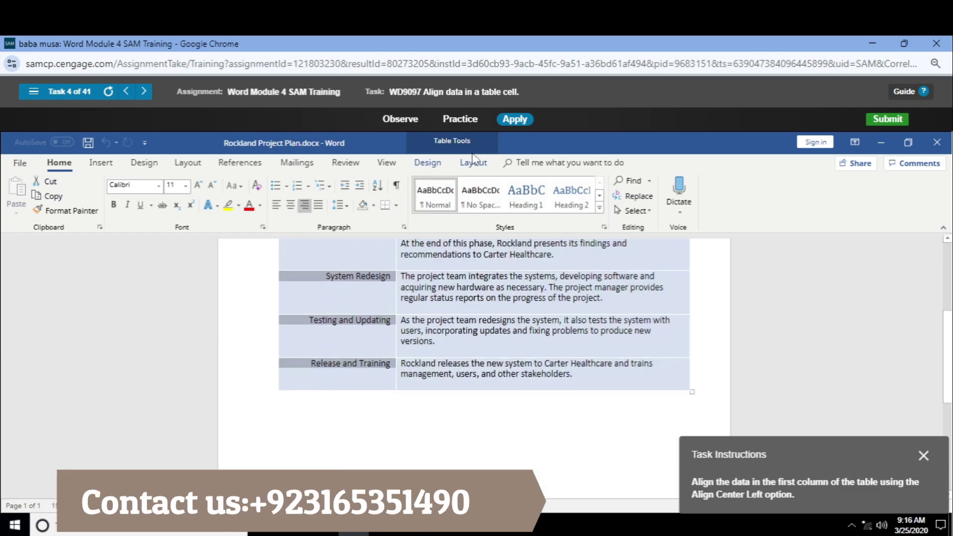
pyautogui.click(436, 163)
pyautogui.click(473, 162)
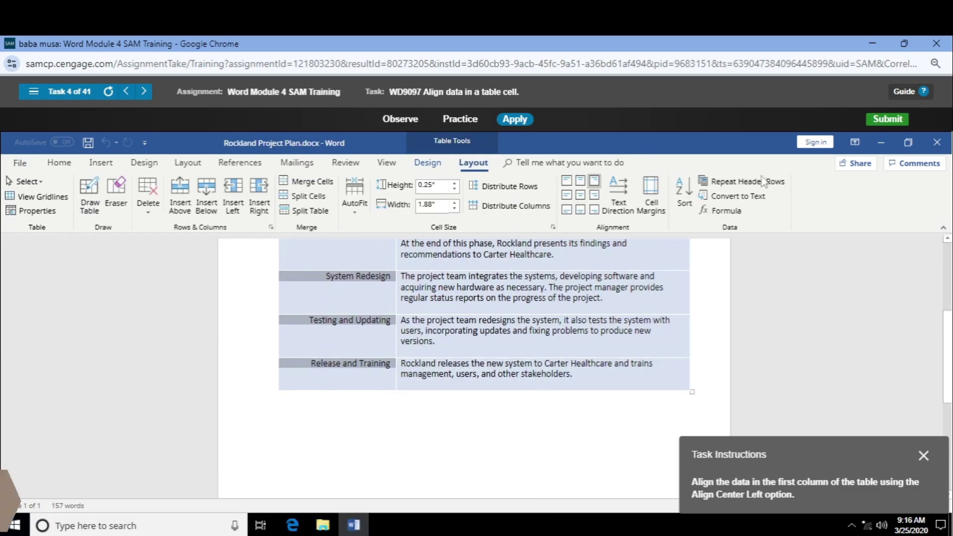
pyautogui.click(567, 196)
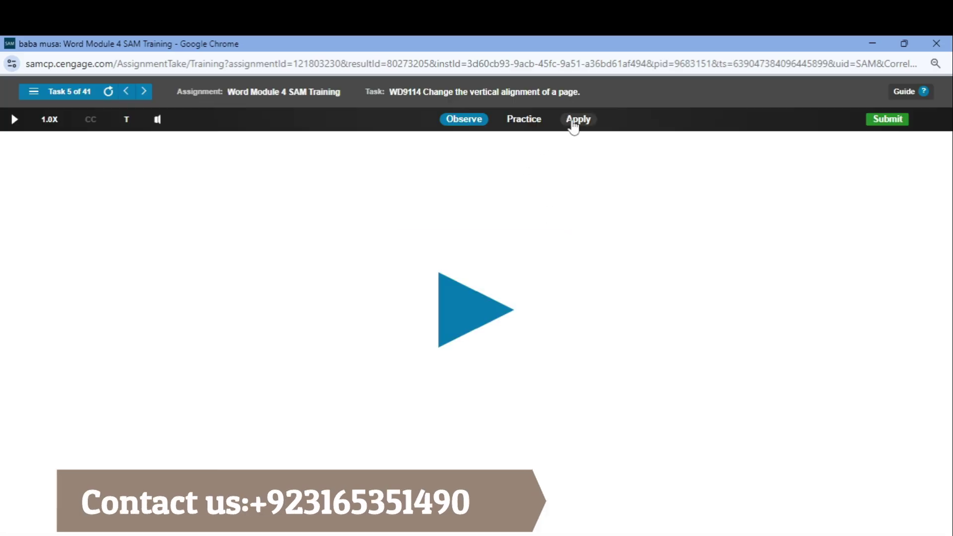
# Start the Apply exercise for task 5 and select all the text of the proposal page
pyautogui.click(575, 121)
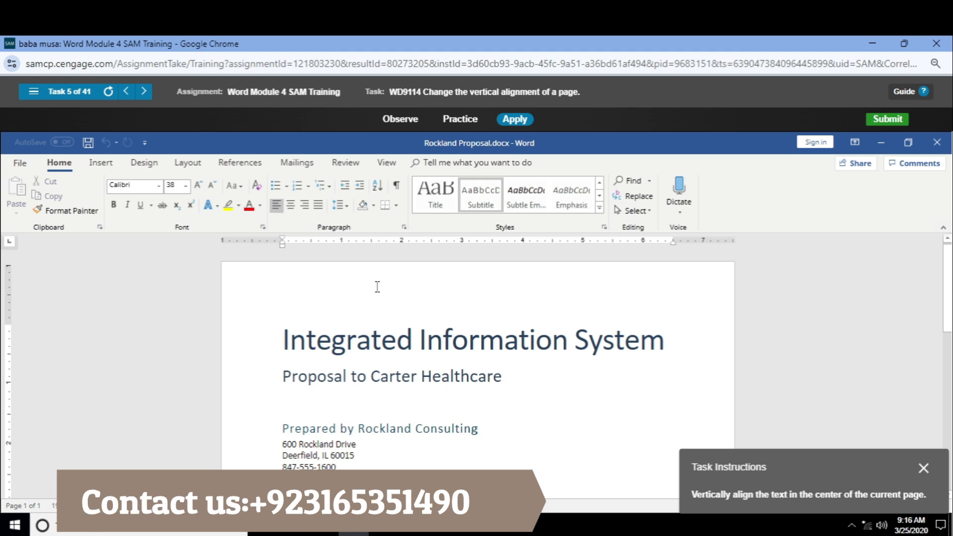
pyautogui.hotkey('ctrl', 'a')
pyautogui.click(395, 341)
pyautogui.hotkey('ctrl', 'a')
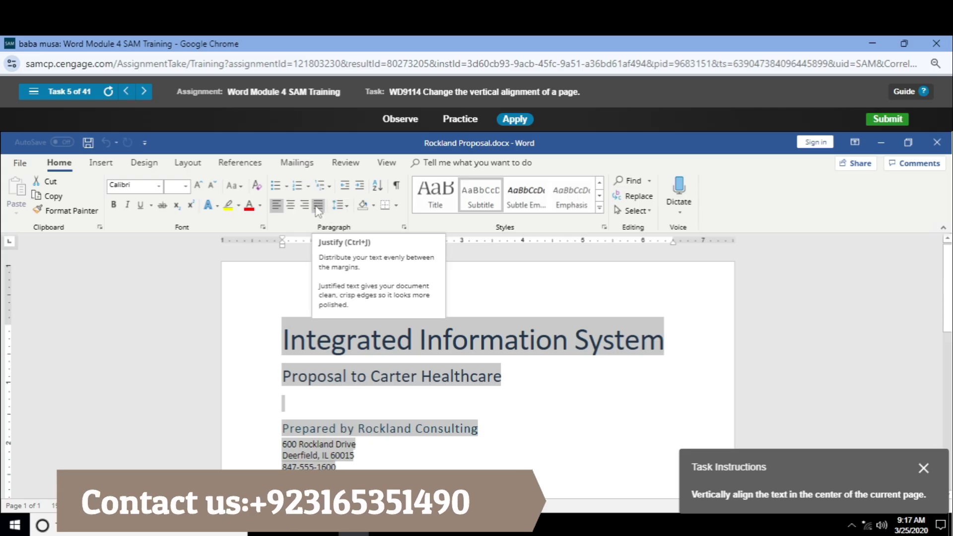
# Look through the Paragraph settings for indents, spacing, and line and page breaks to find a vertical page alignment option
pyautogui.click(405, 228)
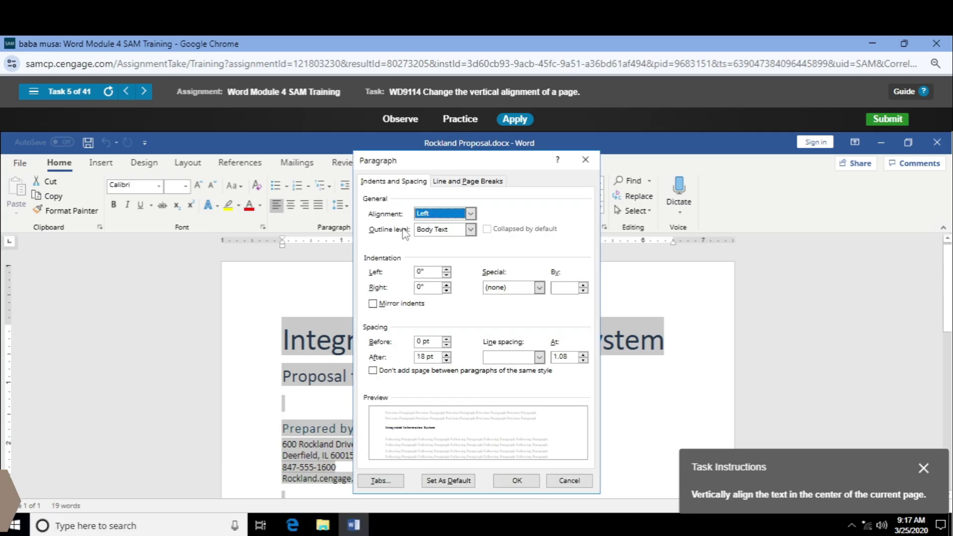
pyautogui.click(440, 217)
pyautogui.click(440, 219)
pyautogui.click(440, 230)
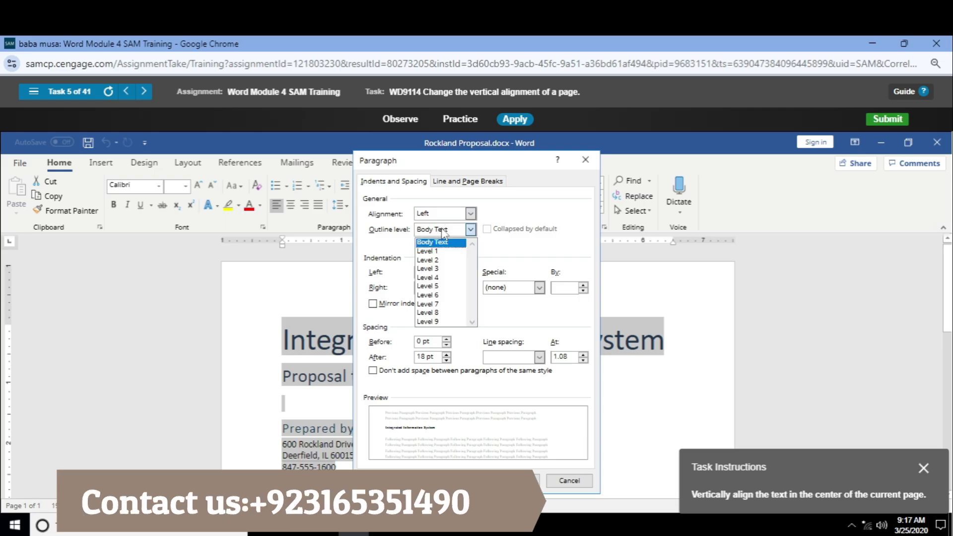
pyautogui.click(437, 240)
pyautogui.click(446, 182)
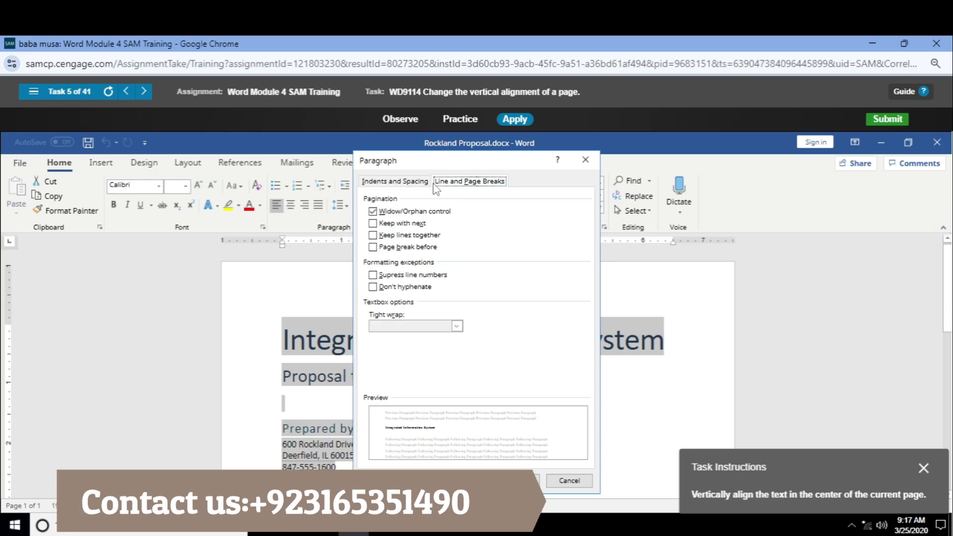
pyautogui.click(400, 183)
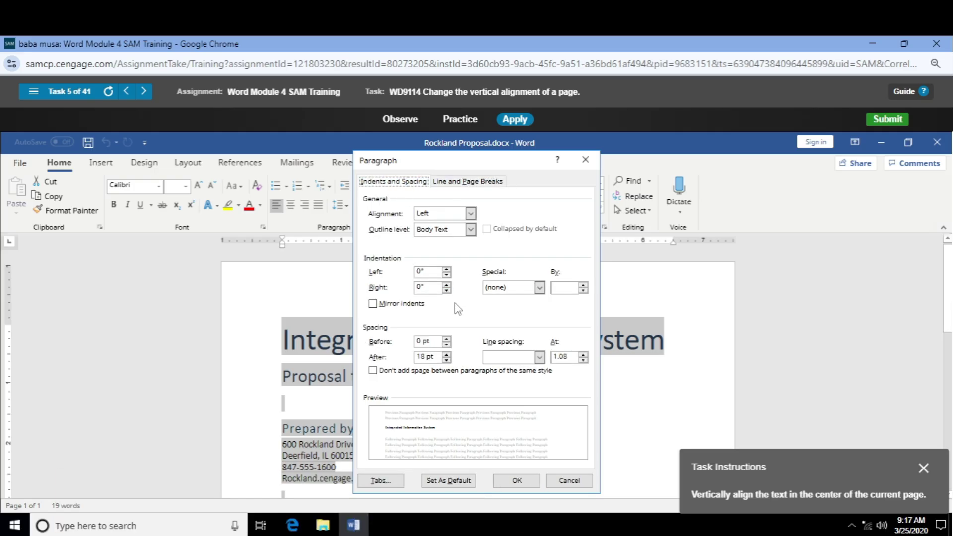
pyautogui.click(469, 229)
pyautogui.click(470, 229)
pyautogui.click(470, 214)
pyautogui.click(469, 213)
pyautogui.click(469, 213)
pyautogui.click(469, 213)
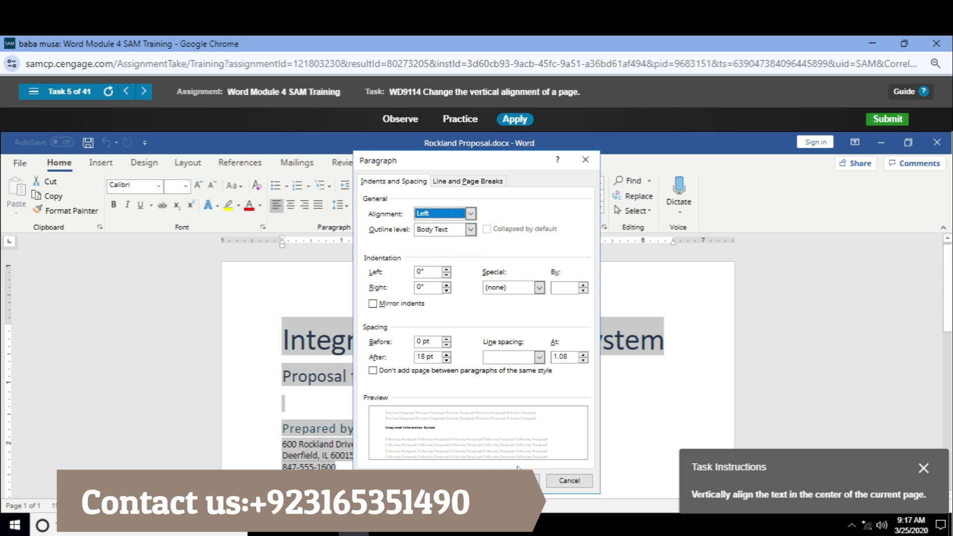
pyautogui.click(559, 480)
# Look through the Font settings, including character spacing and OpenType features, for a vertical alignment option
pyautogui.click(262, 228)
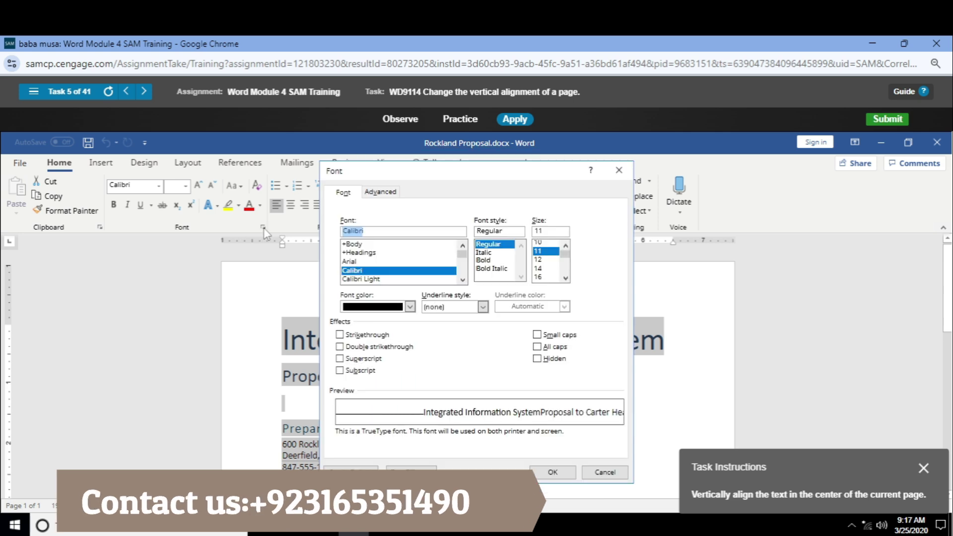
pyautogui.click(386, 195)
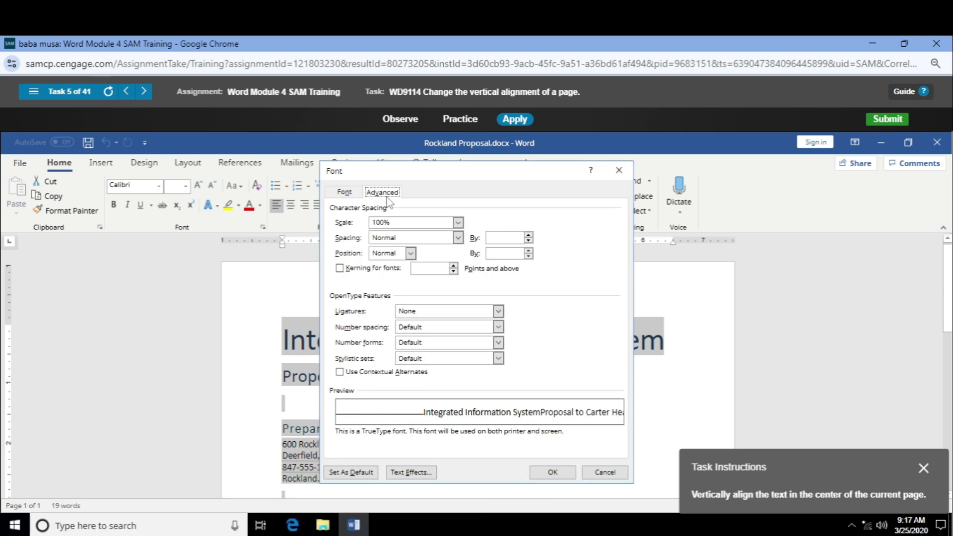
pyautogui.click(401, 254)
pyautogui.click(401, 253)
pyautogui.click(401, 225)
pyautogui.click(400, 226)
pyautogui.click(399, 240)
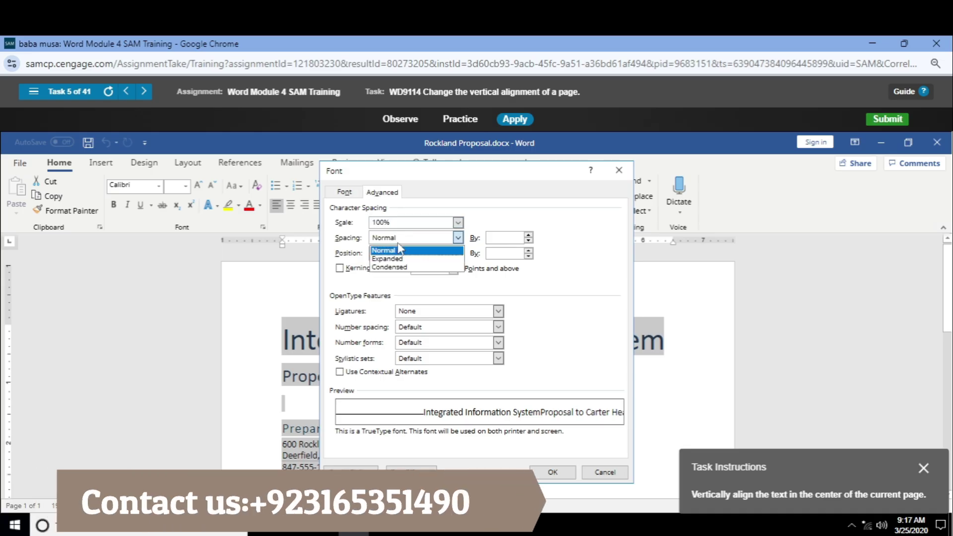
pyautogui.click(400, 249)
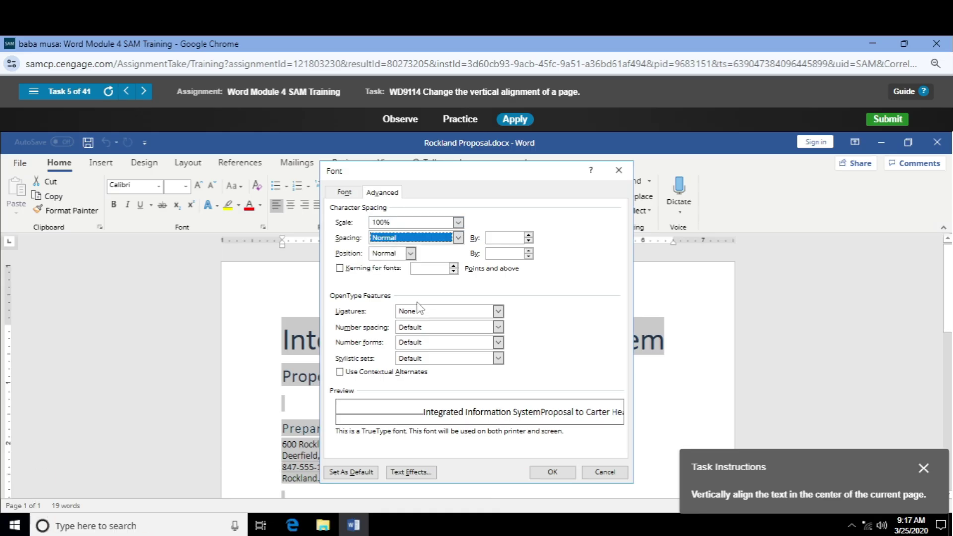
pyautogui.click(455, 359)
pyautogui.click(451, 358)
pyautogui.click(448, 342)
pyautogui.click(447, 342)
pyautogui.click(445, 329)
pyautogui.click(445, 333)
pyautogui.click(445, 312)
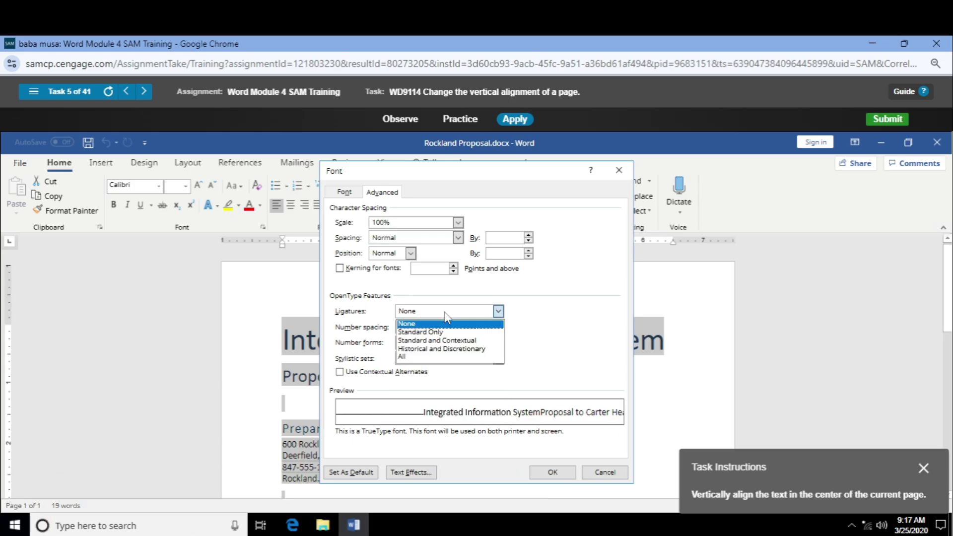
pyautogui.click(445, 314)
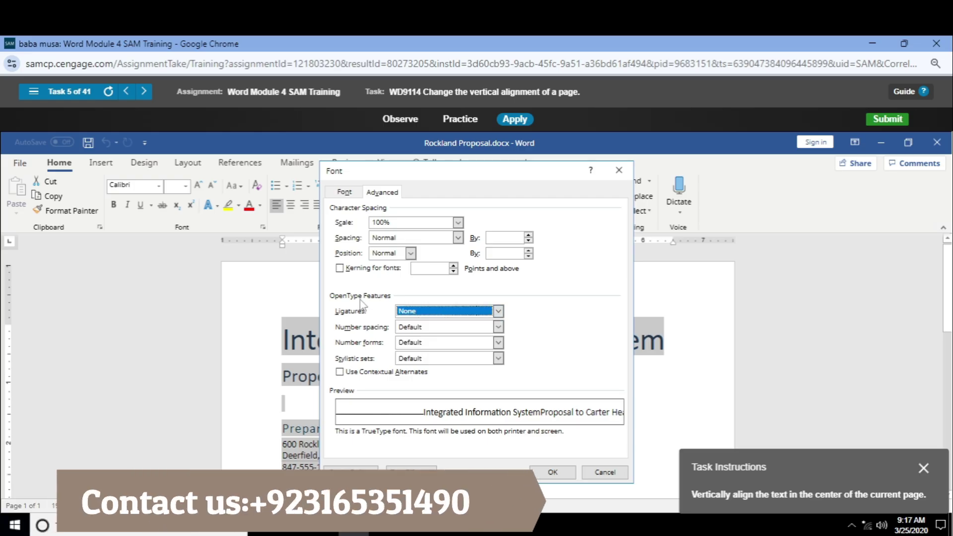
pyautogui.click(347, 192)
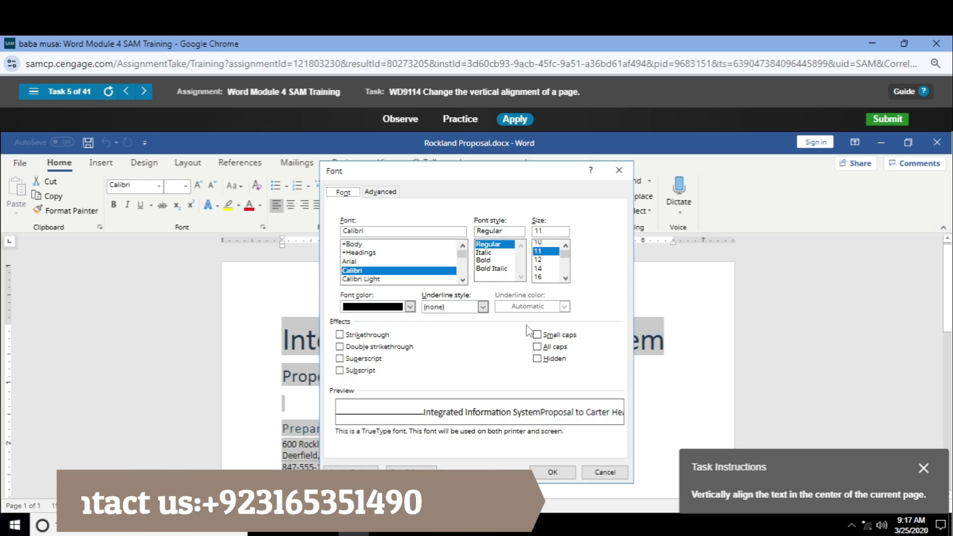
pyautogui.click(602, 472)
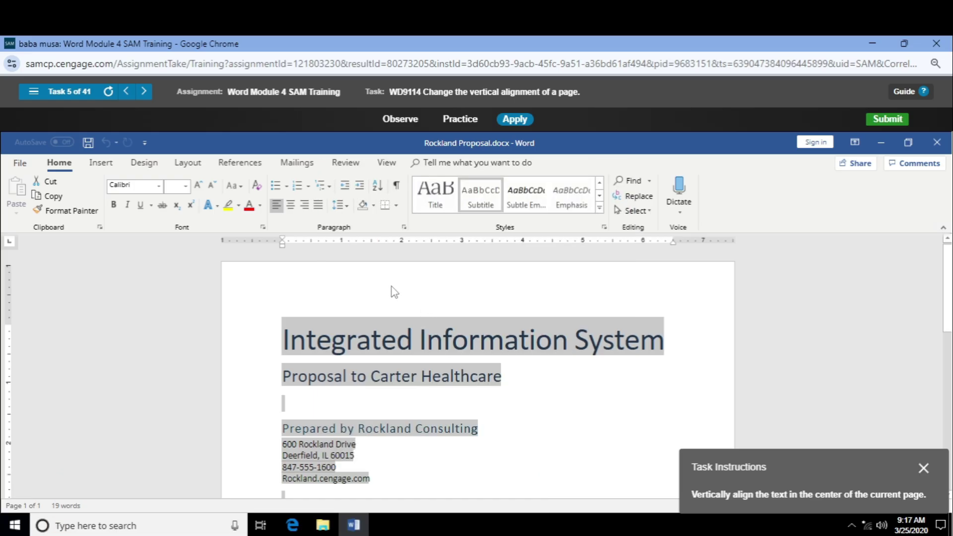
# Try justified and centered alignment on the selected text, and Centered alignment on the title paragraph alone
pyautogui.click(322, 210)
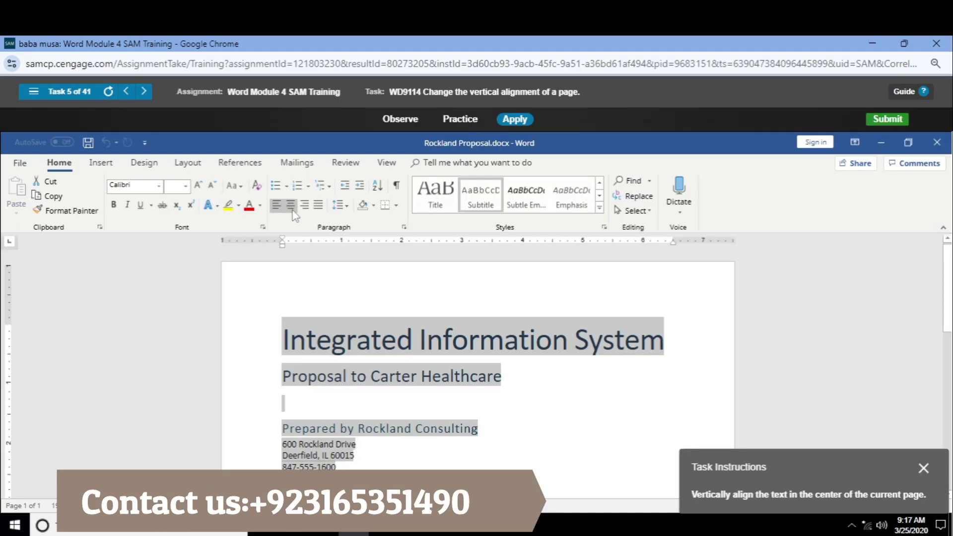
pyautogui.click(292, 213)
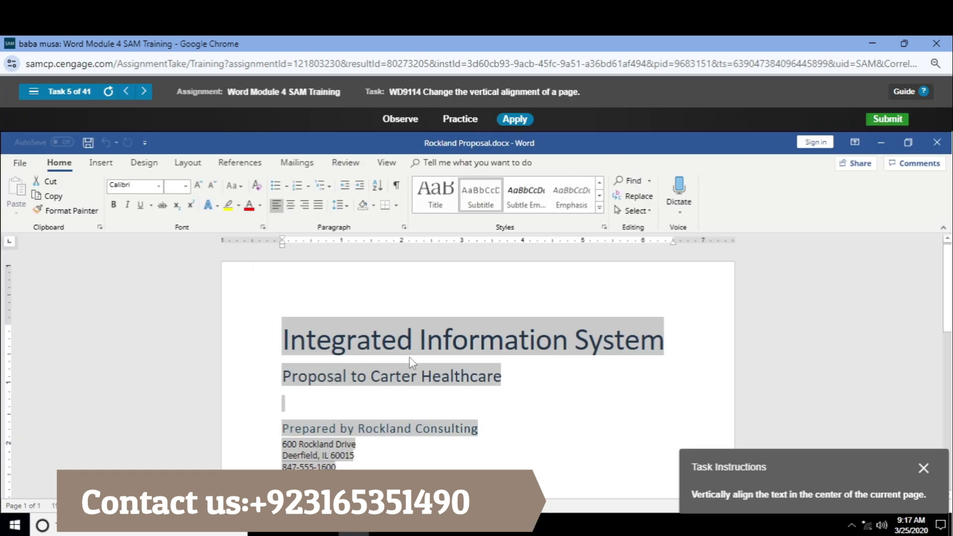
pyautogui.click(413, 342)
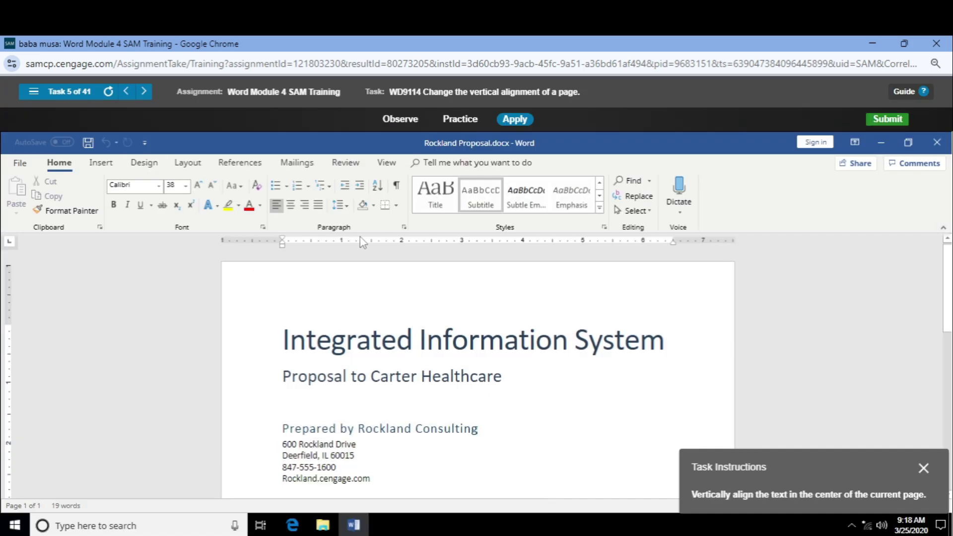
pyautogui.click(404, 226)
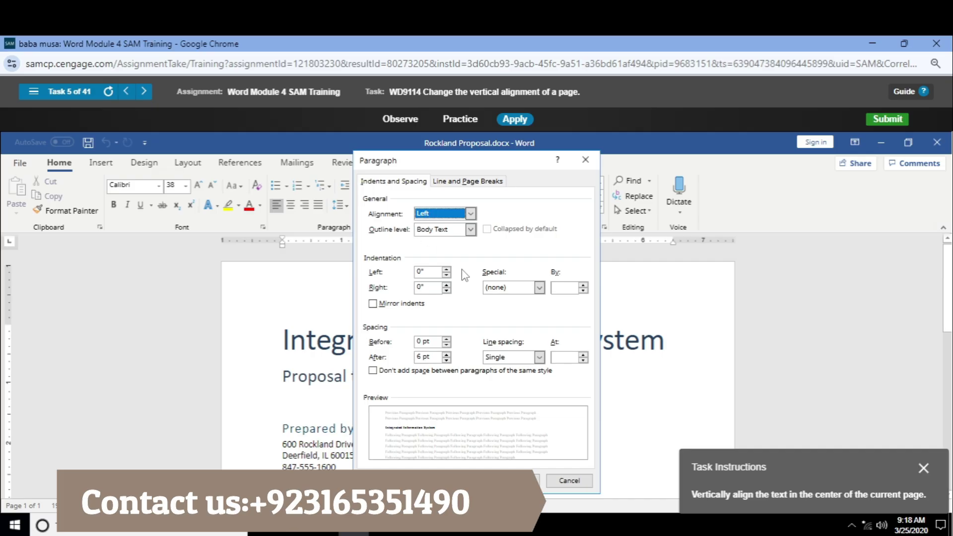
pyautogui.click(459, 214)
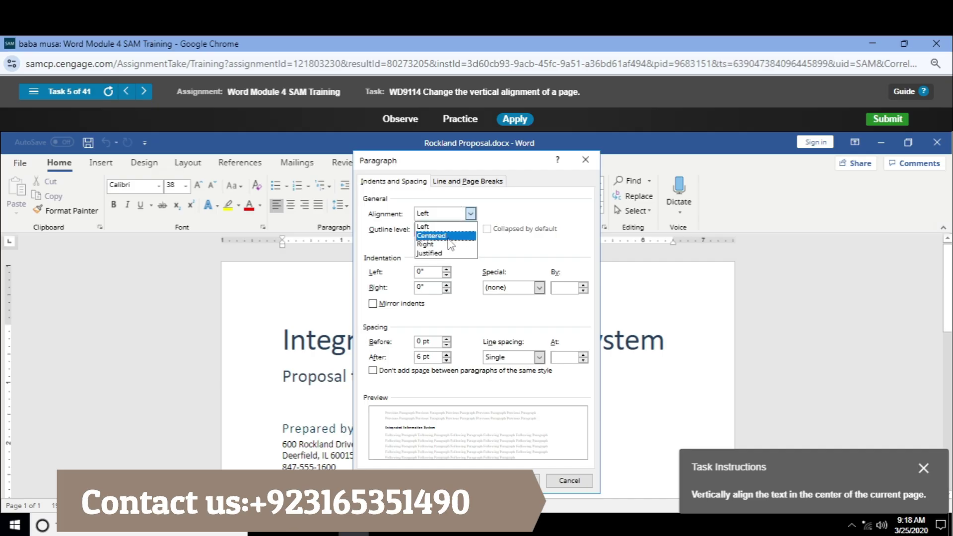
pyautogui.click(449, 237)
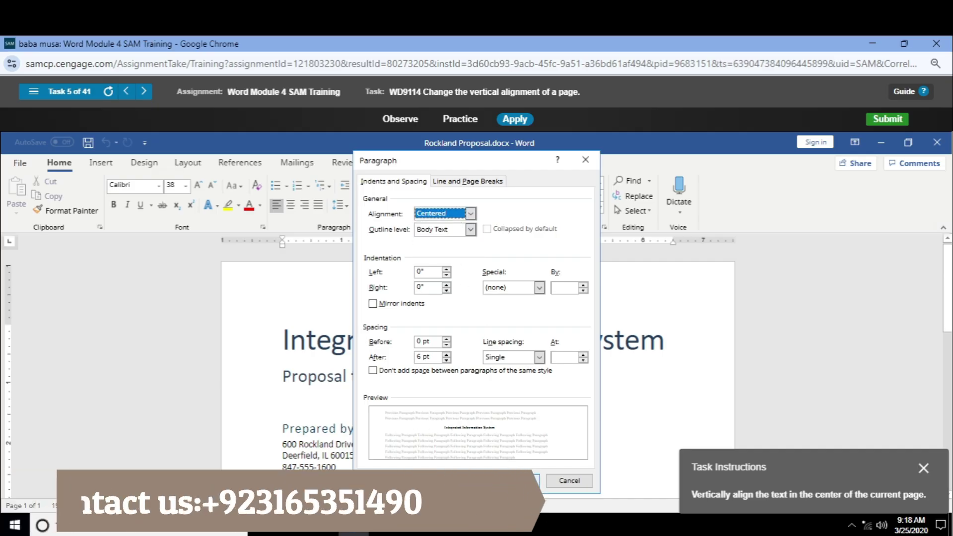
pyautogui.click(517, 480)
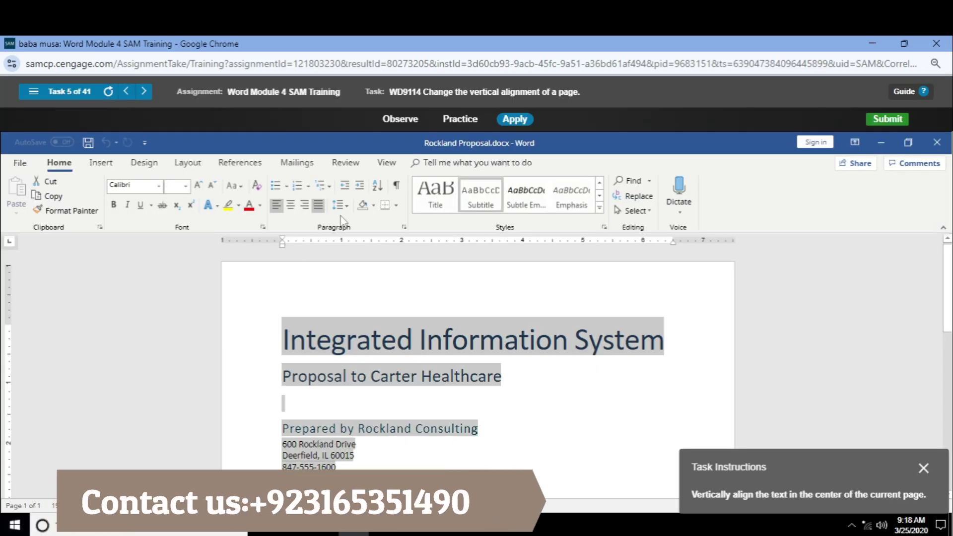
# Try to set the paragraph alignment of the entire selected proposal text to Centered
pyautogui.click(404, 227)
pyautogui.click(446, 214)
pyautogui.click(450, 236)
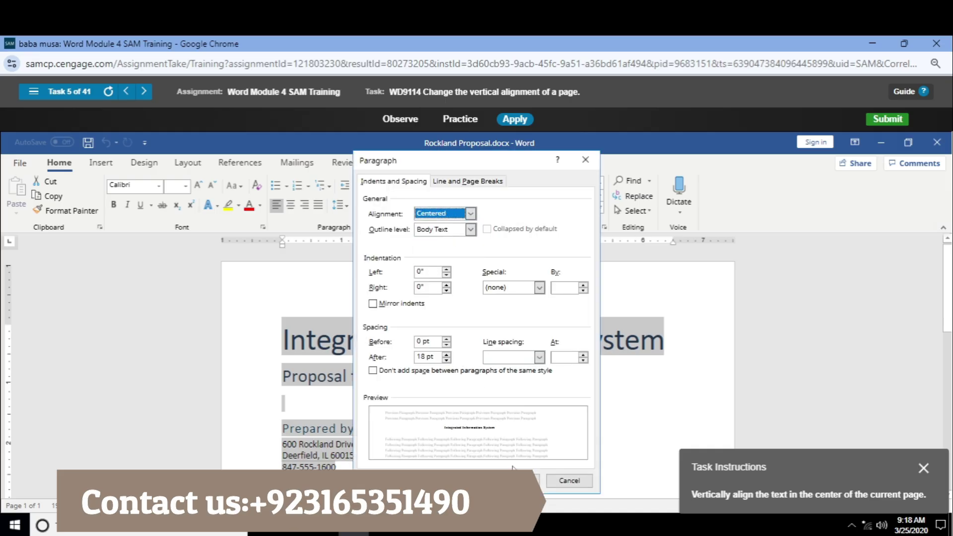
pyautogui.click(518, 480)
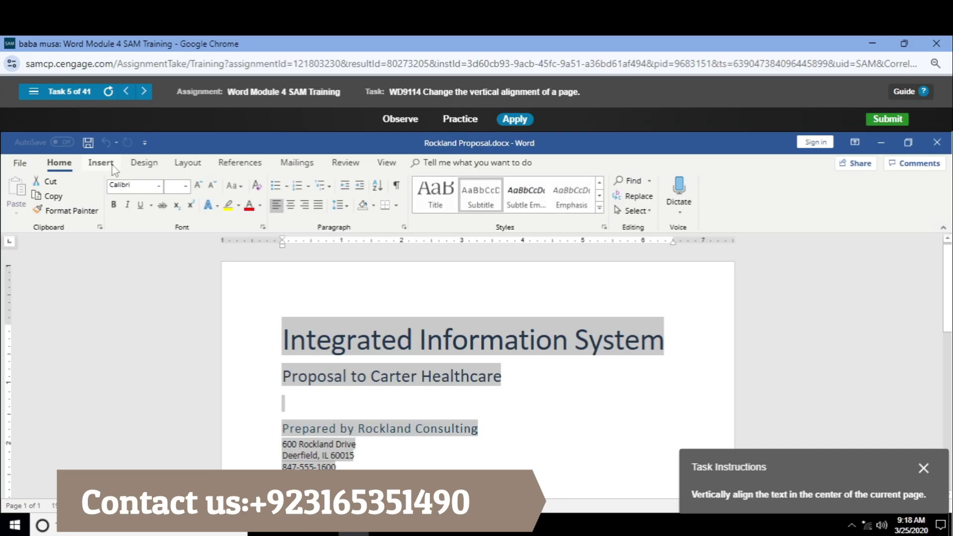
# Look through the insertion and document design options, including paragraph spacing, theme fonts and effects, for a vertical page alignment setting
pyautogui.click(110, 166)
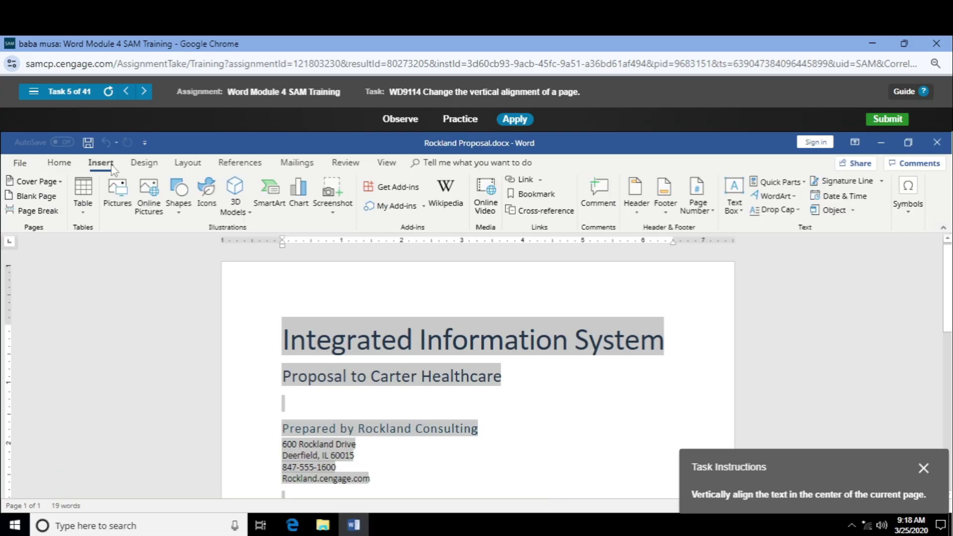
pyautogui.click(144, 164)
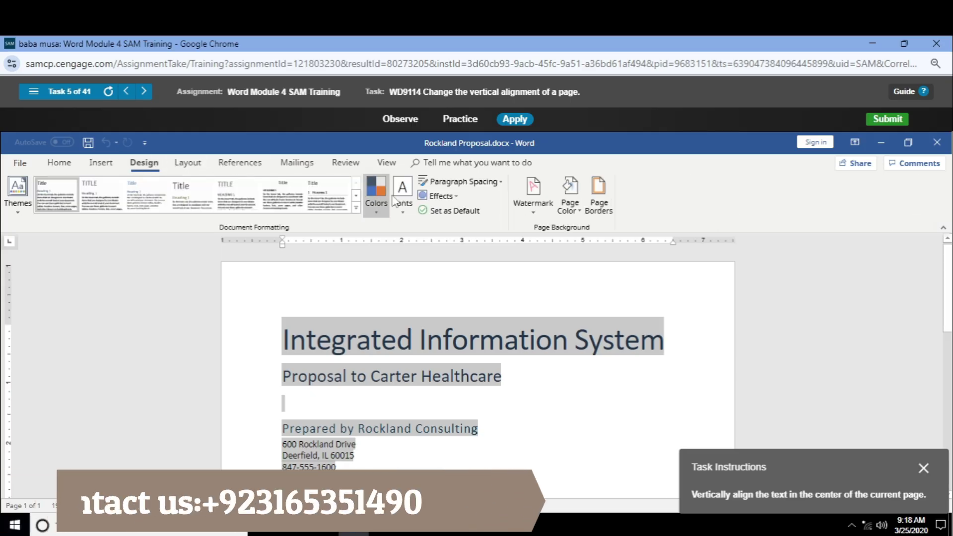
pyautogui.click(475, 183)
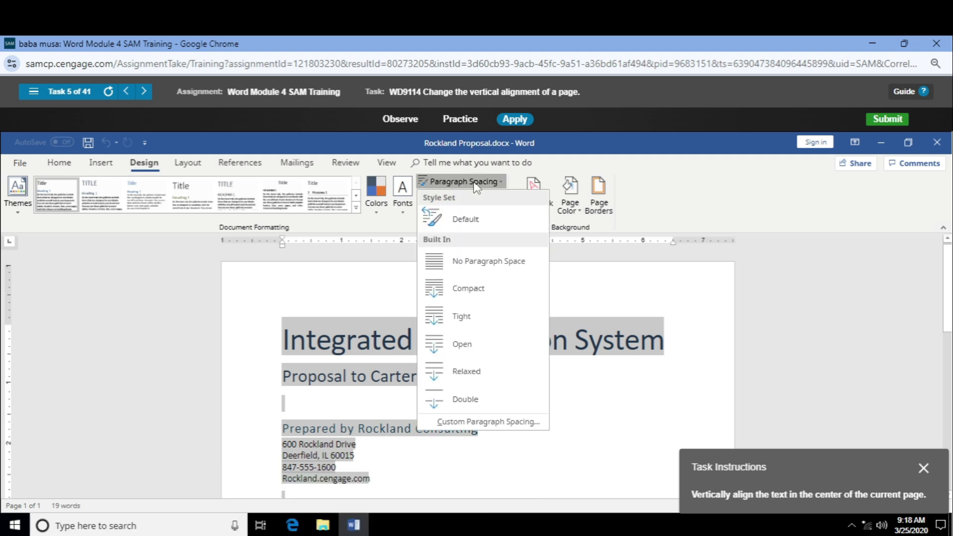
pyautogui.click(475, 184)
pyautogui.click(402, 205)
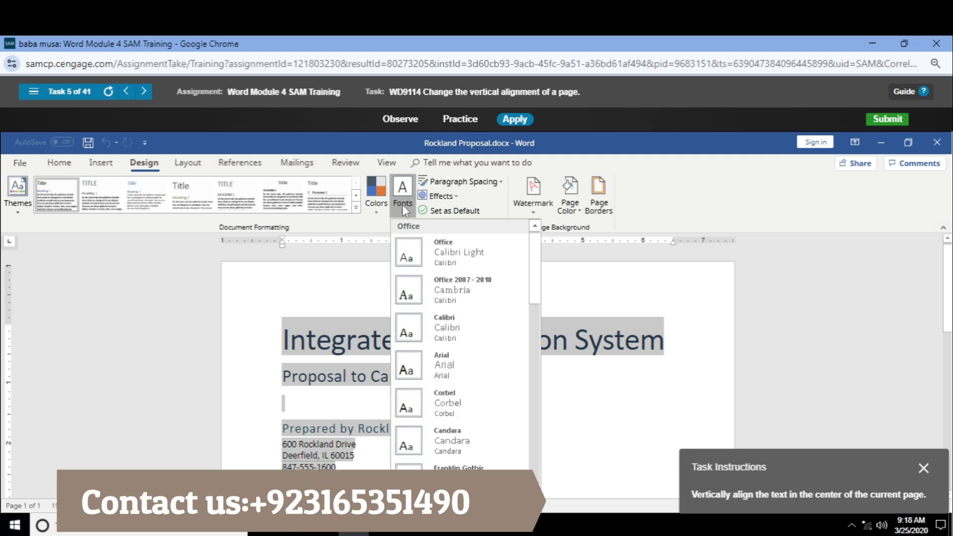
pyautogui.click(402, 205)
pyautogui.click(440, 197)
pyautogui.click(439, 196)
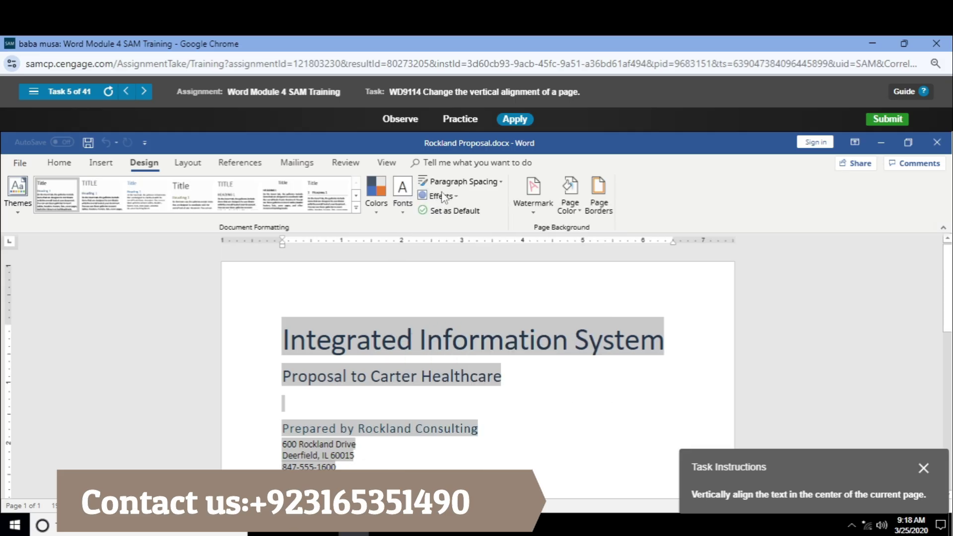
pyautogui.click(454, 183)
pyautogui.click(455, 182)
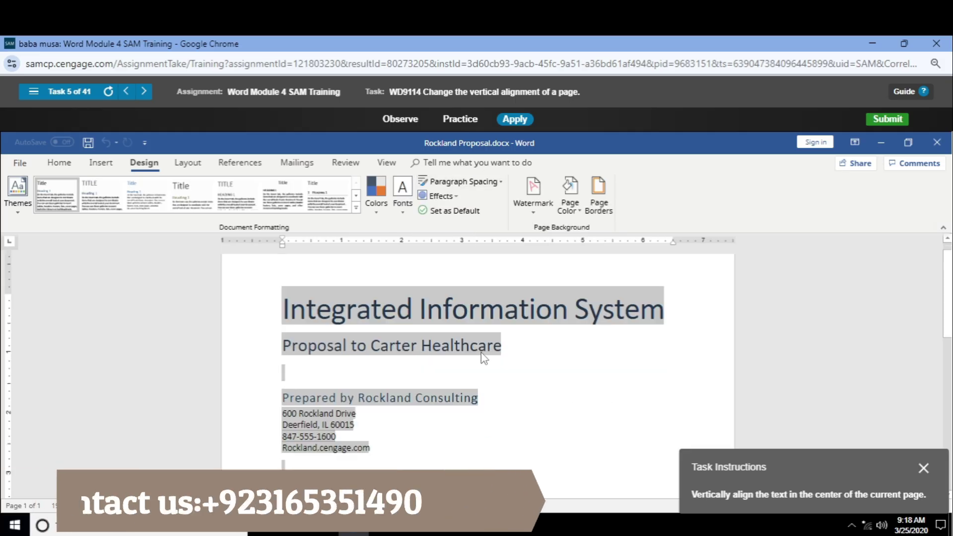
pyautogui.scroll(-5, 482, 353)
pyautogui.scroll(5, 484, 351)
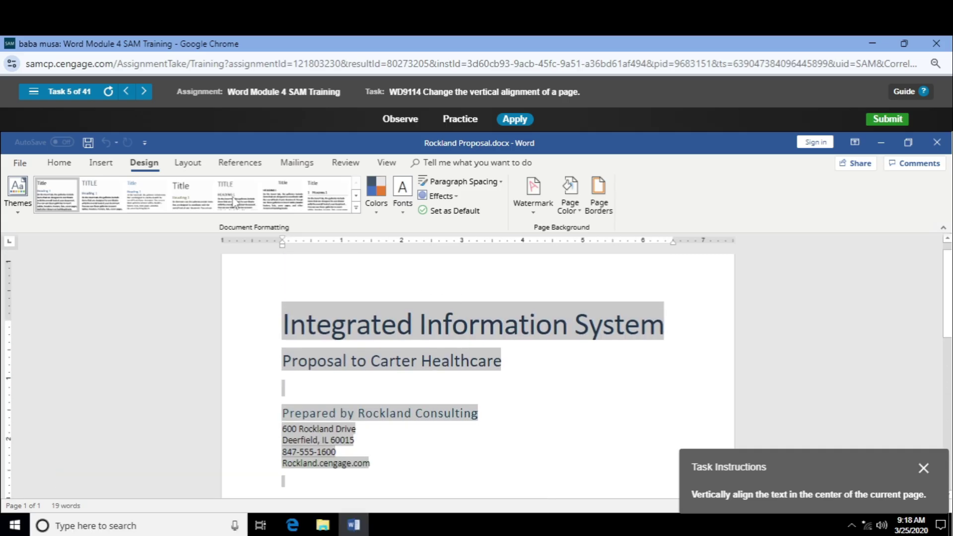
# Try to apply the Align Center object alignment to the selected proposal text and review the other object alignment options
pyautogui.click(187, 162)
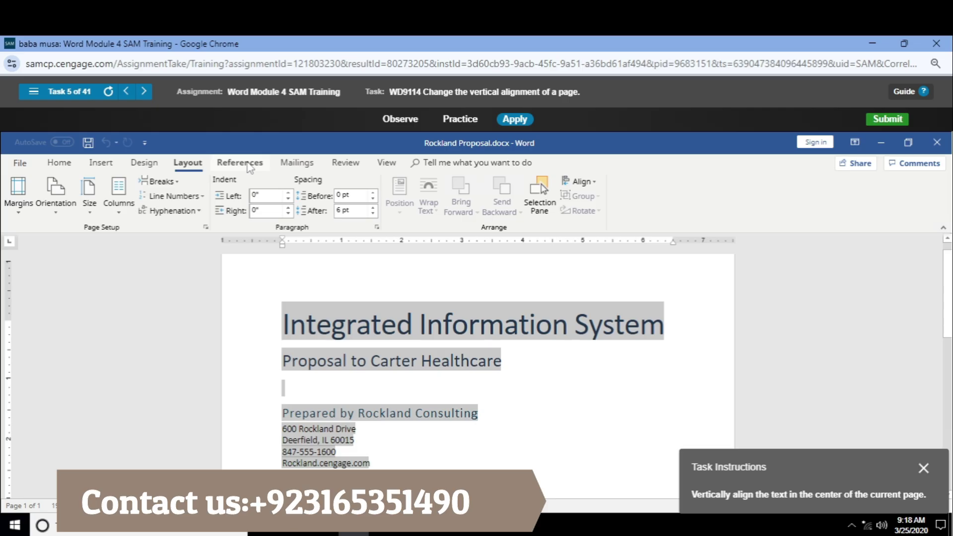
pyautogui.click(581, 181)
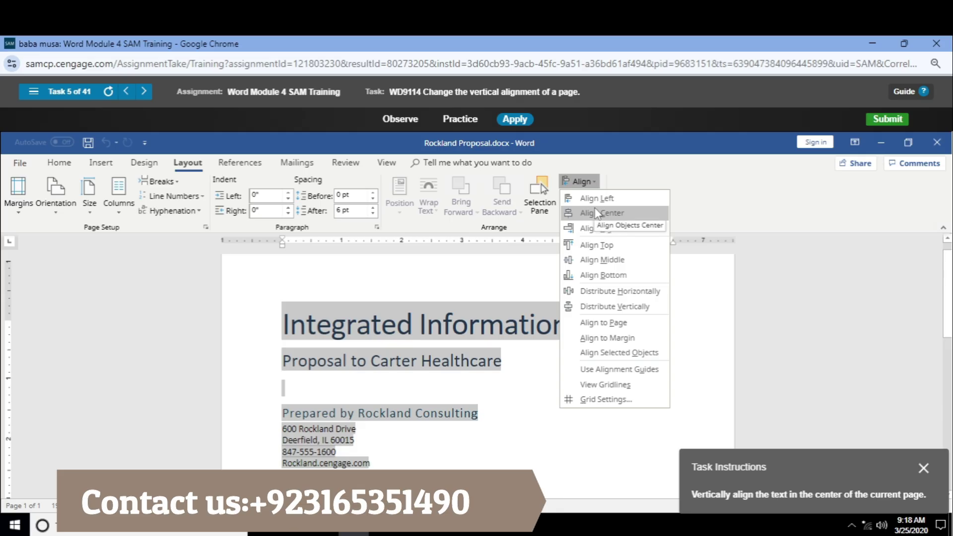
pyautogui.click(597, 214)
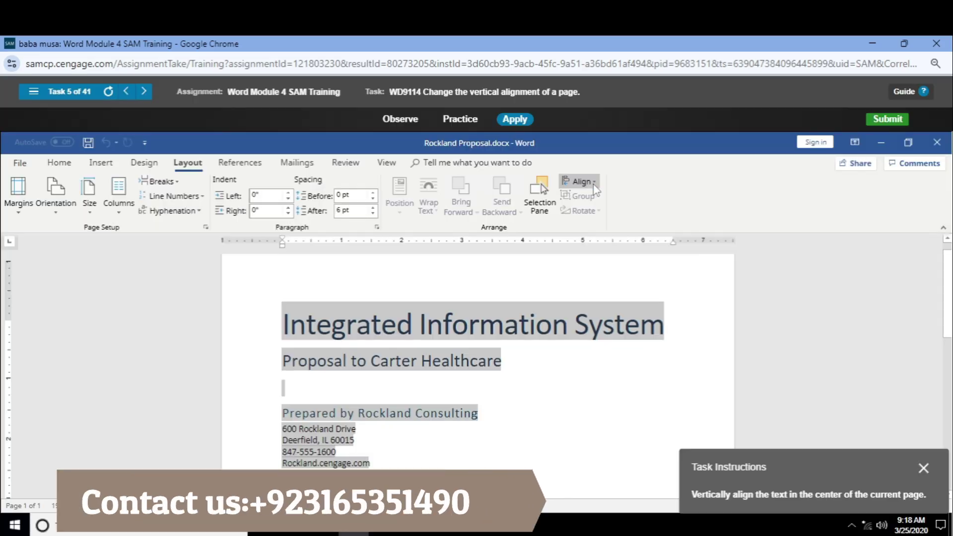
pyautogui.click(594, 184)
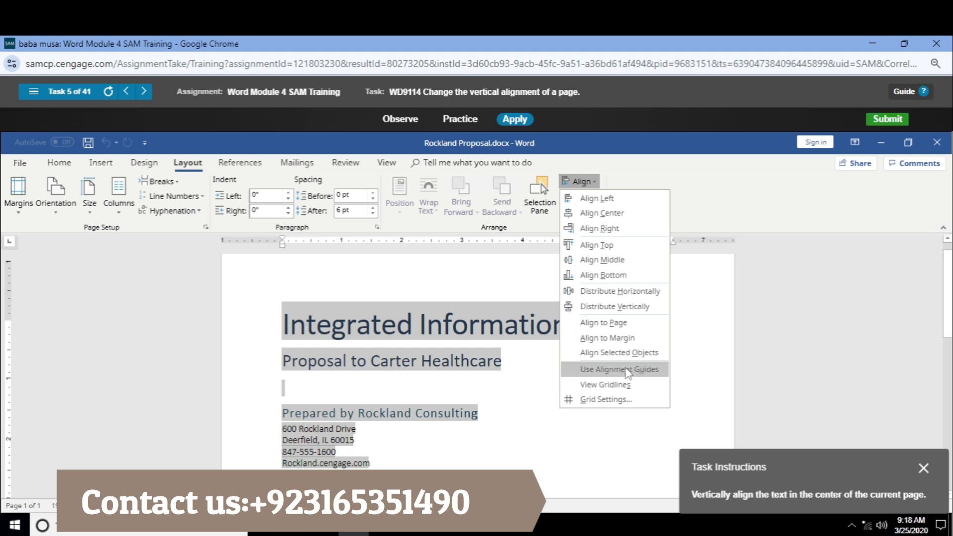
pyautogui.click(481, 237)
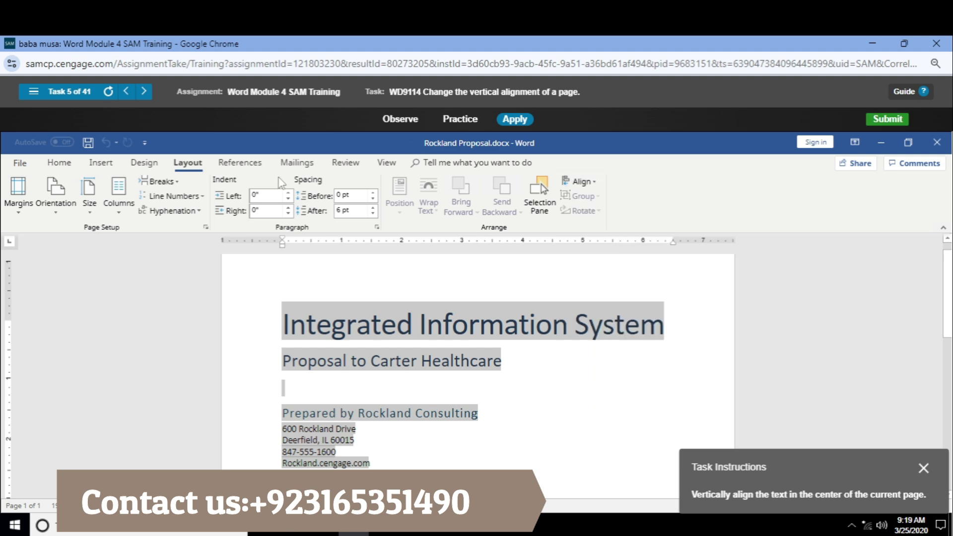
# Try to set the paragraph alignment of the selected proposal text to Justified, reviewing the line and page break options
pyautogui.click(73, 164)
pyautogui.click(101, 163)
pyautogui.click(60, 163)
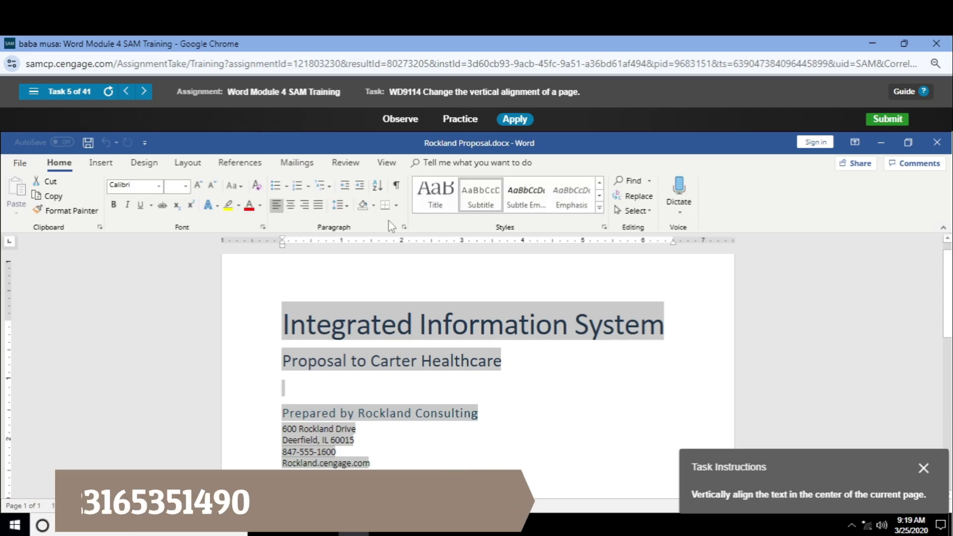
pyautogui.click(404, 227)
pyautogui.click(460, 217)
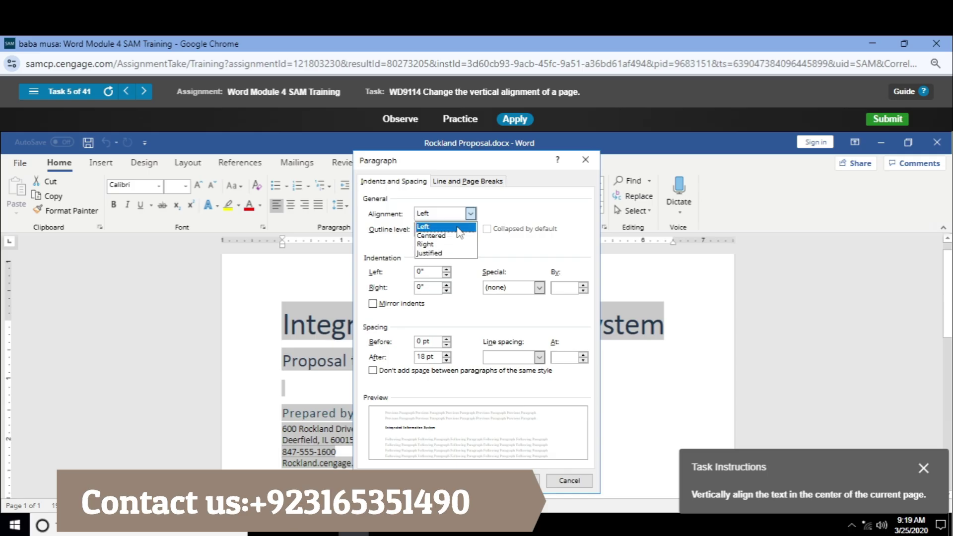
pyautogui.click(462, 252)
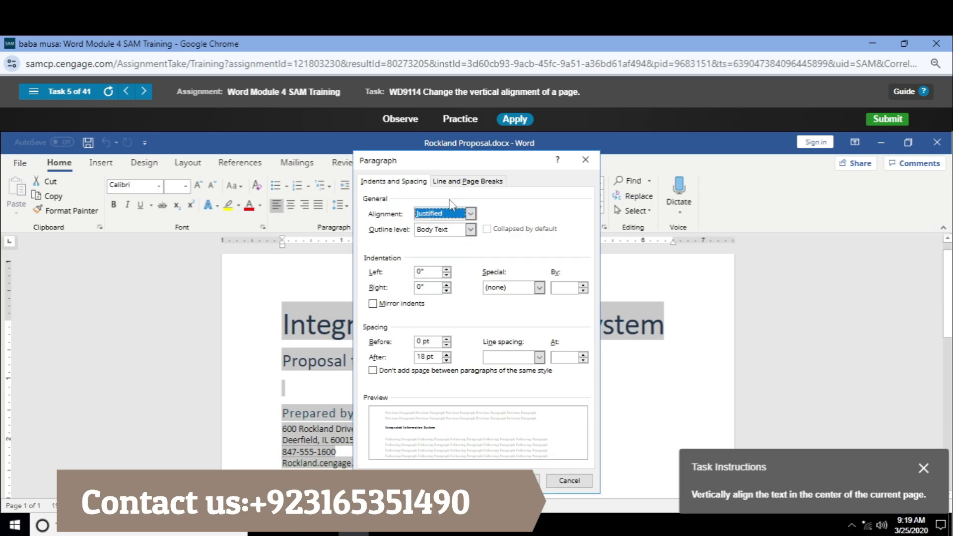
pyautogui.click(449, 181)
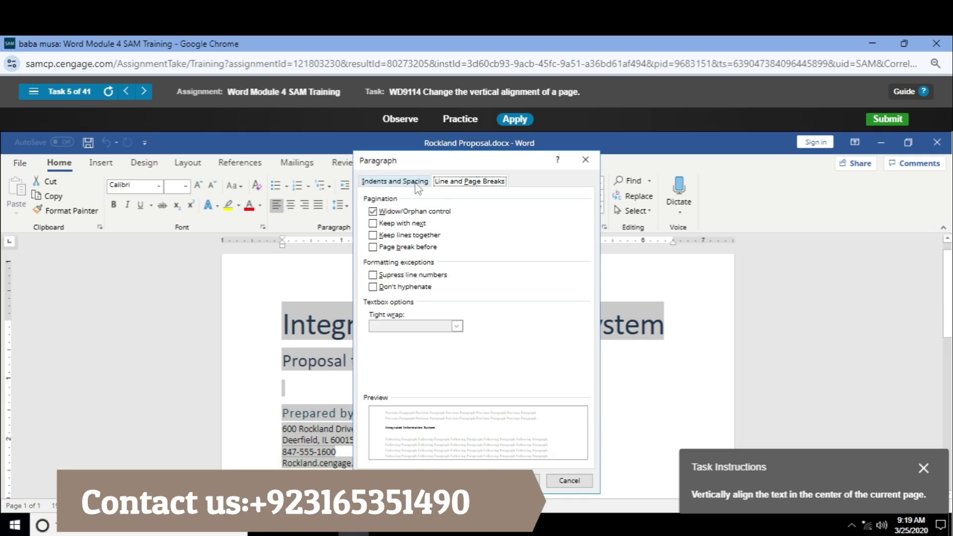
pyautogui.click(416, 182)
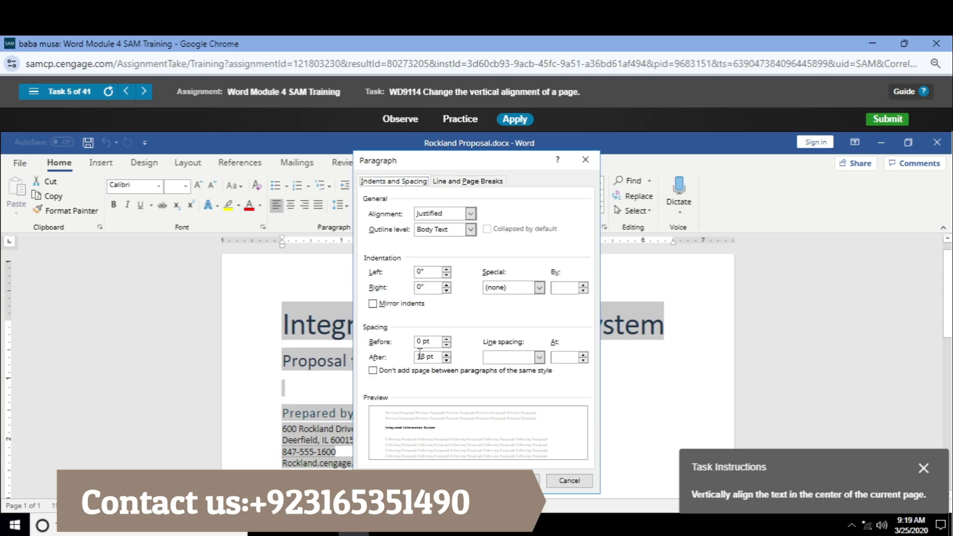
pyautogui.click(448, 232)
pyautogui.click(448, 242)
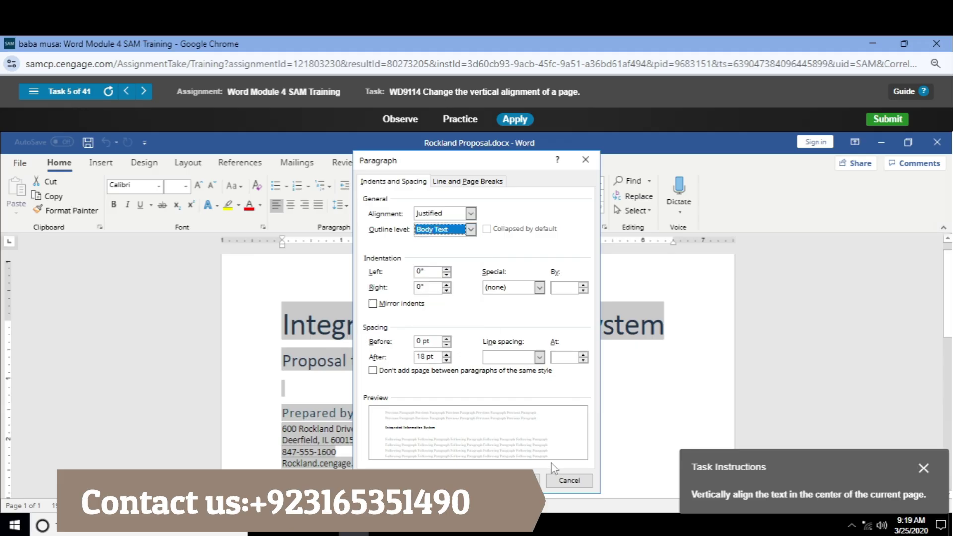
pyautogui.click(516, 481)
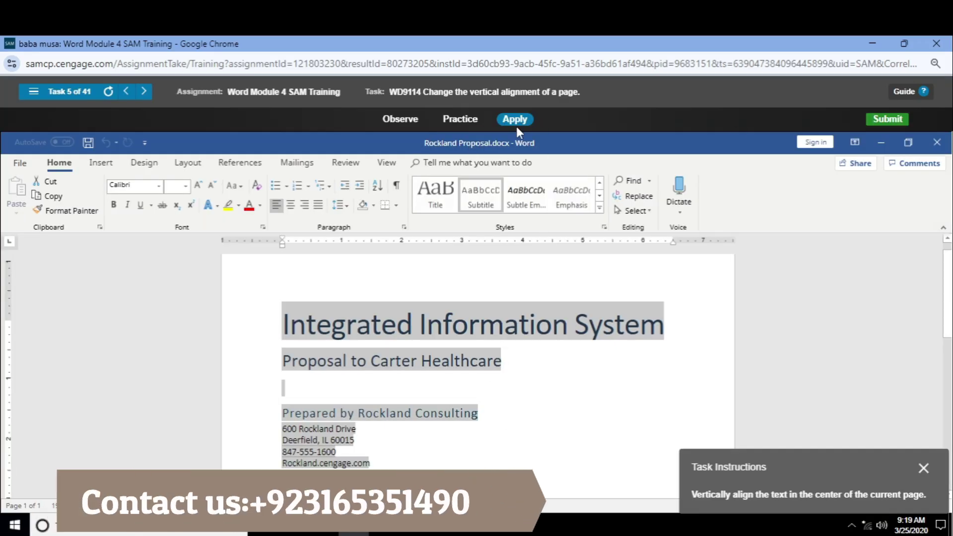
# Revisit Task 4 in Apply mode, and skip ahead to Task 6, Define a new bullet, in Apply mode
pyautogui.click(126, 91)
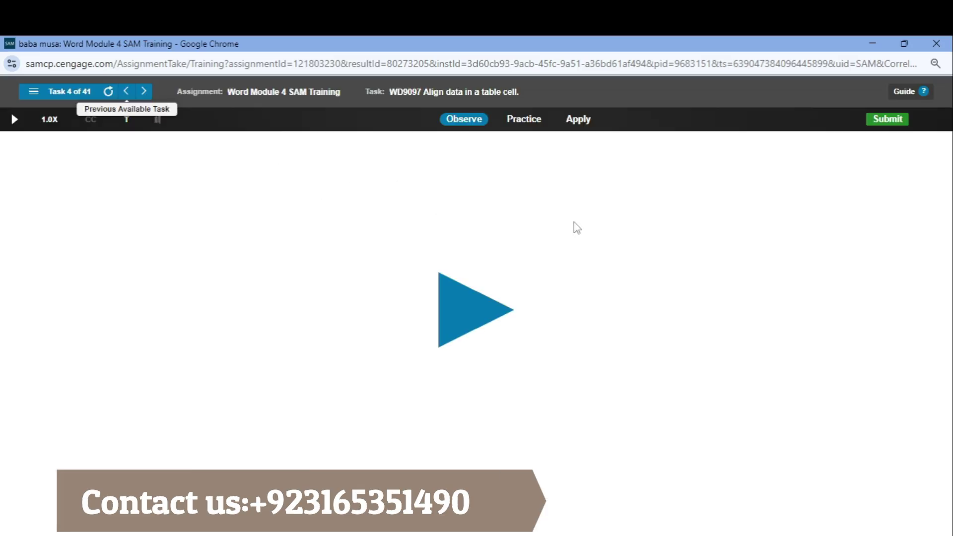
pyautogui.click(577, 120)
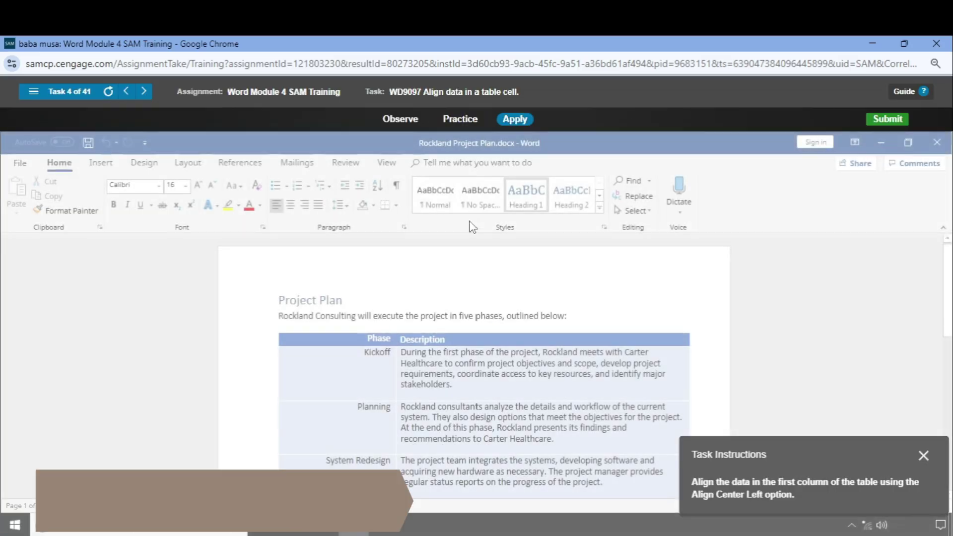
pyautogui.click(144, 95)
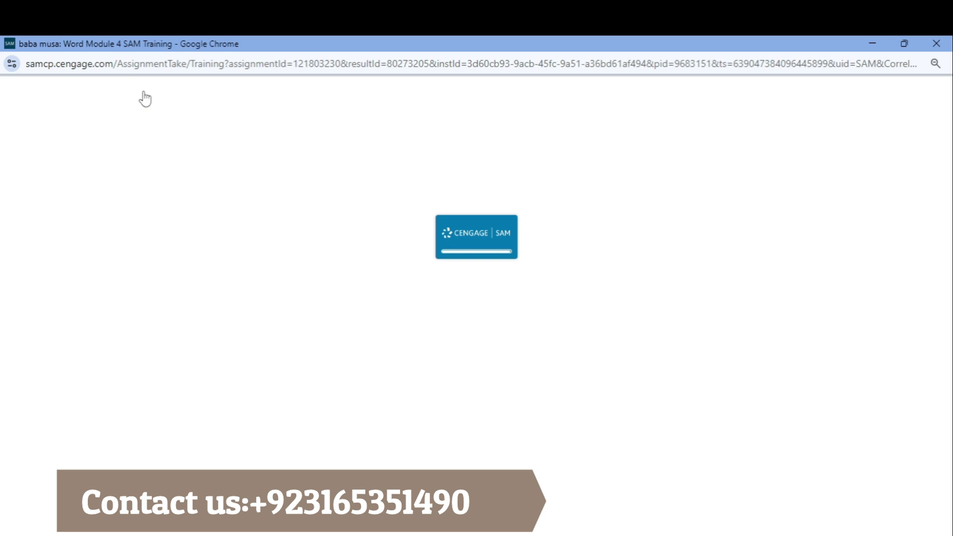
pyautogui.click(144, 95)
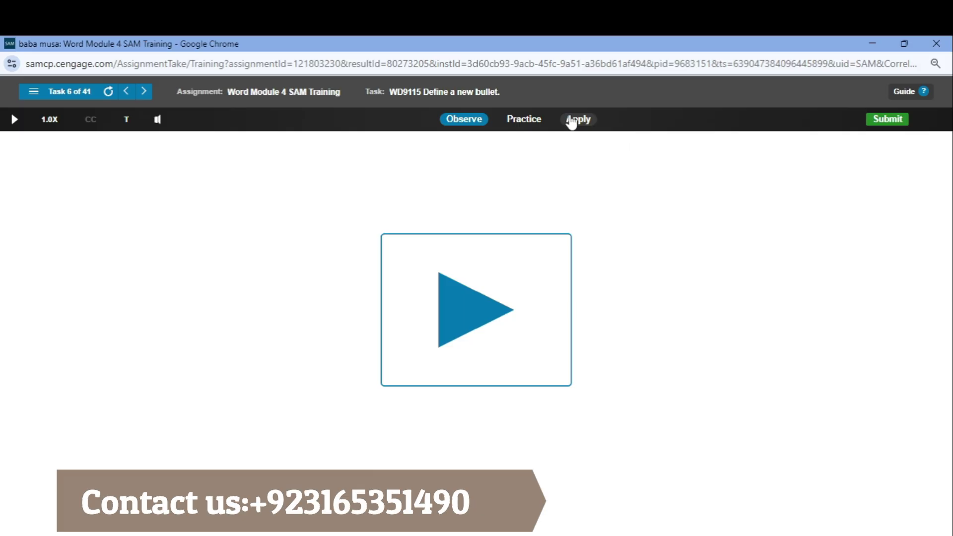
pyautogui.click(576, 119)
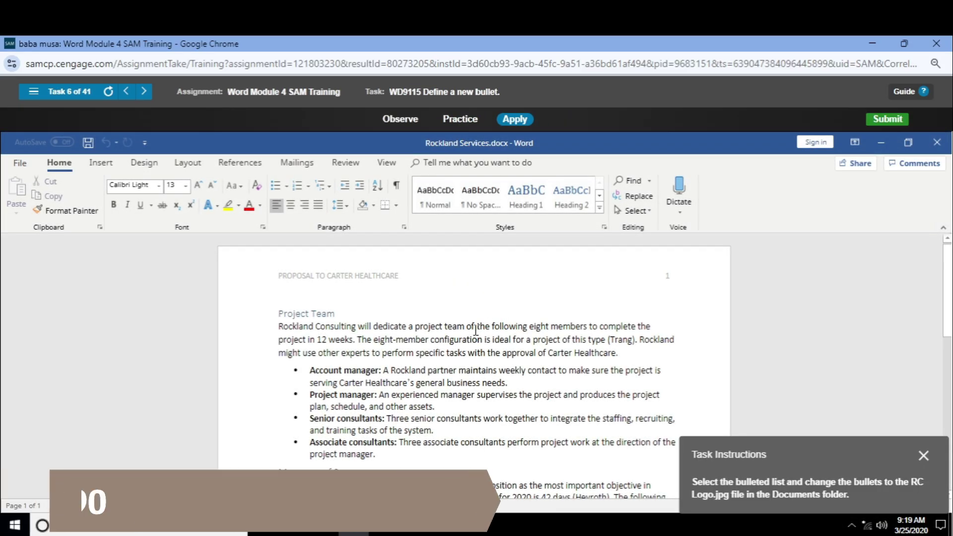
pyautogui.scroll(-1, 476, 328)
pyautogui.scroll(-1, 467, 321)
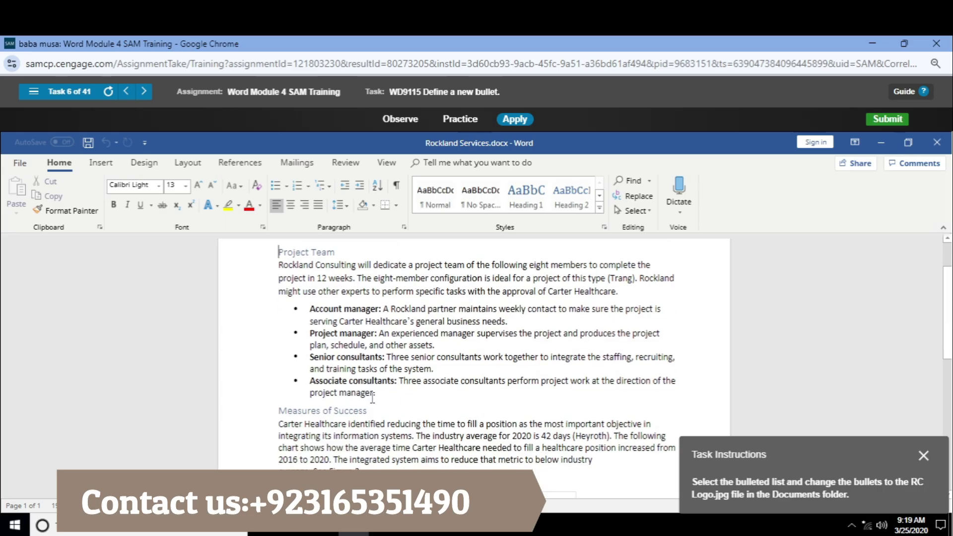
pyautogui.click(296, 308)
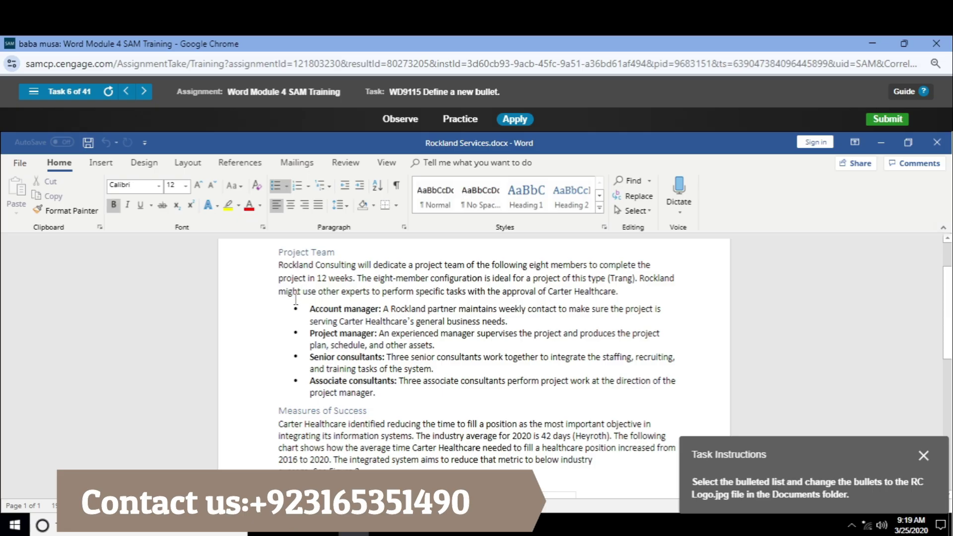
pyautogui.click(286, 186)
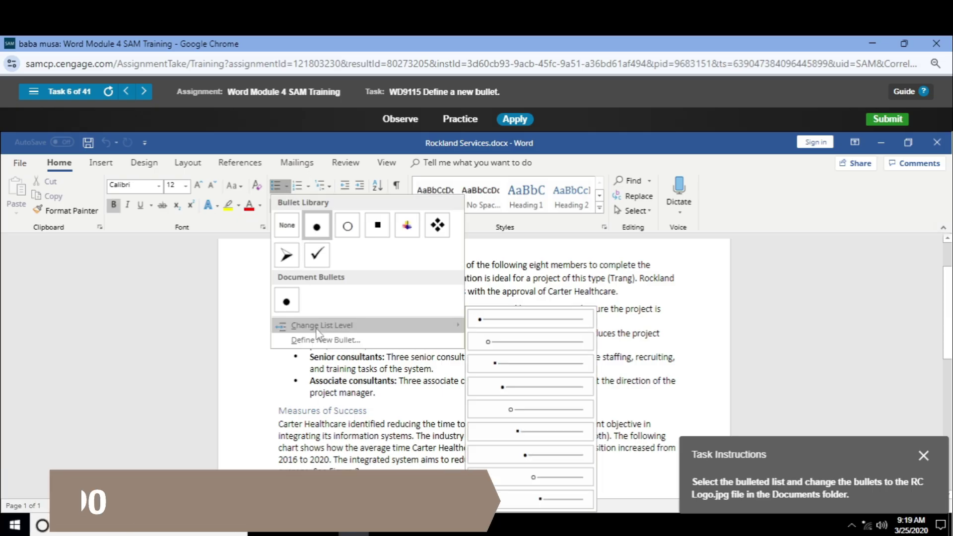
pyautogui.click(323, 340)
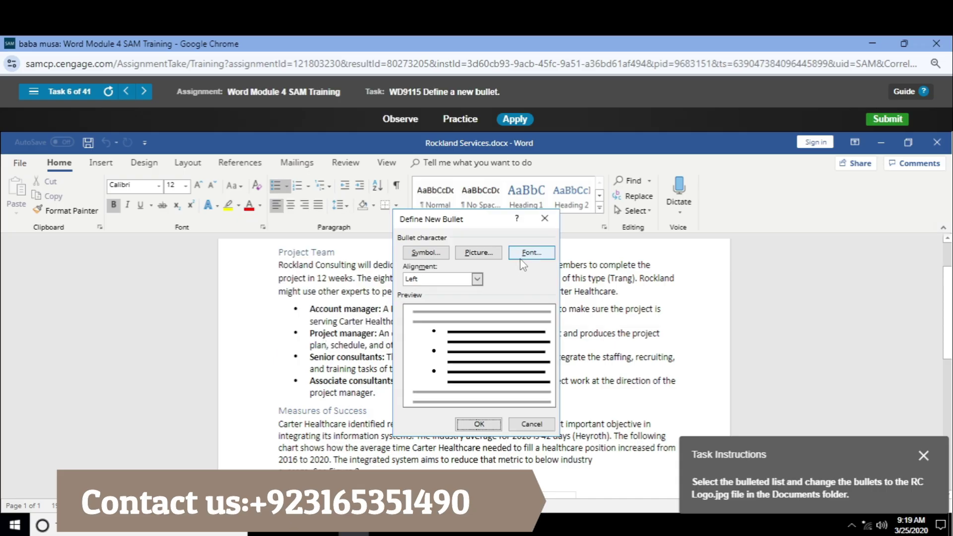
pyautogui.click(493, 253)
pyautogui.click(433, 254)
pyautogui.click(479, 255)
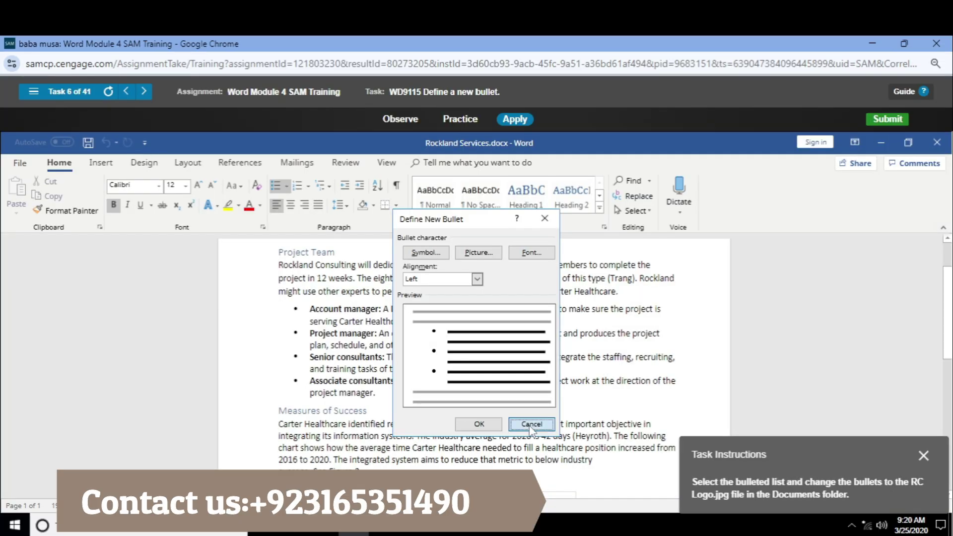
pyautogui.click(530, 424)
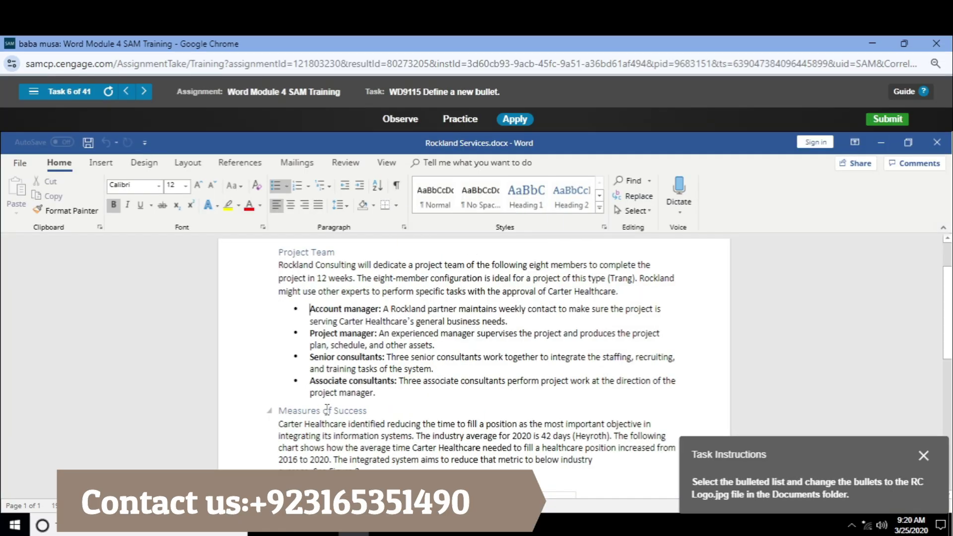
# Define a new picture bullet from the RC Logo.jpg file for the entire bulleted list under Project Team
pyautogui.moveTo(376, 393); pyautogui.dragTo(309, 308)
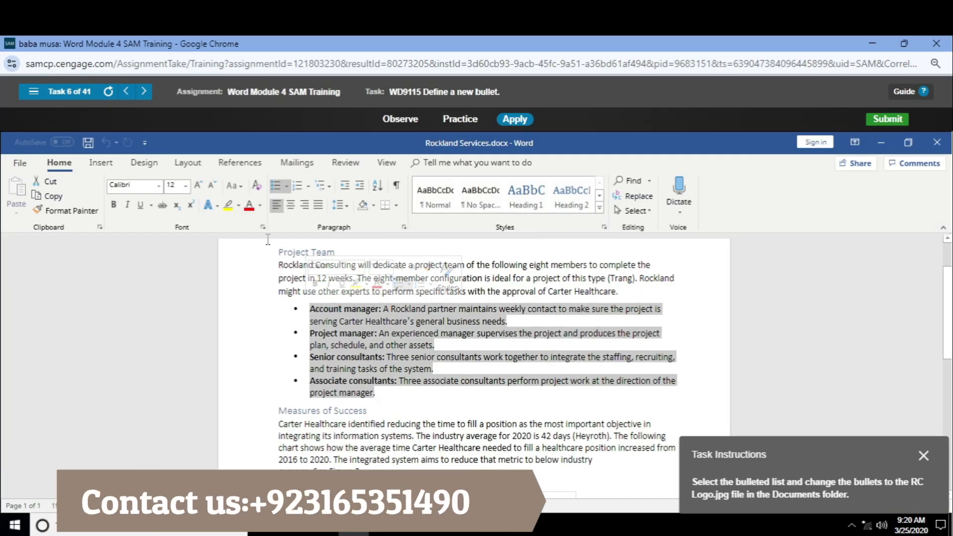
pyautogui.click(287, 186)
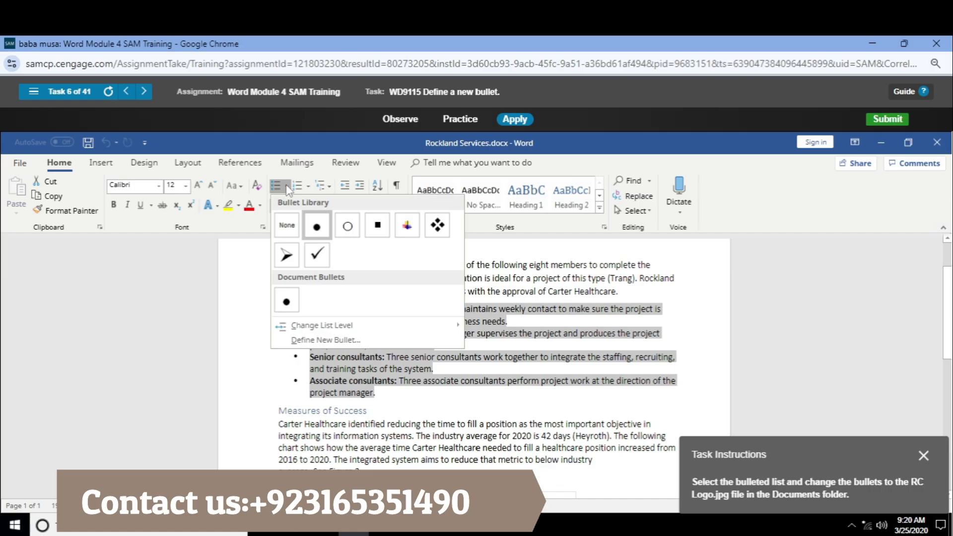
pyautogui.click(323, 340)
pyautogui.click(469, 255)
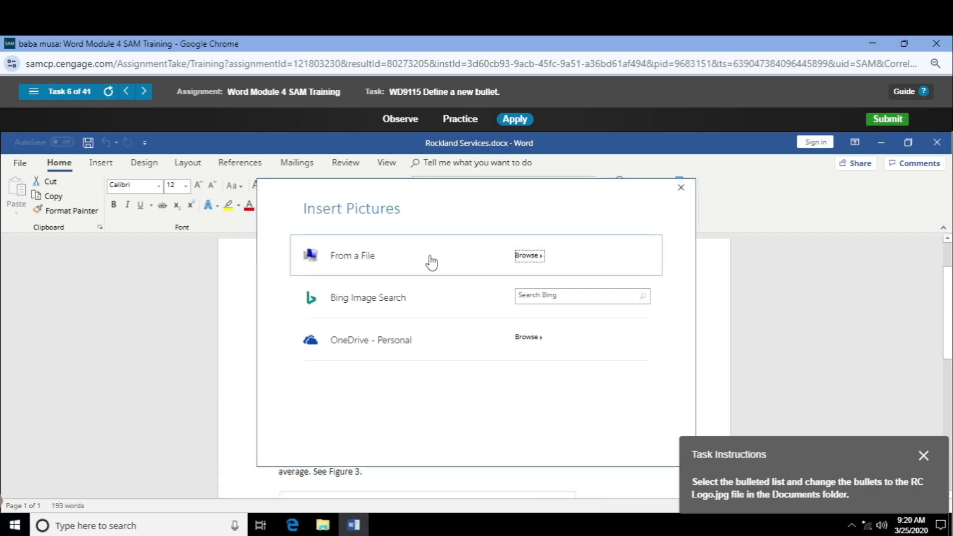
pyautogui.click(432, 262)
pyautogui.click(435, 298)
pyautogui.click(566, 441)
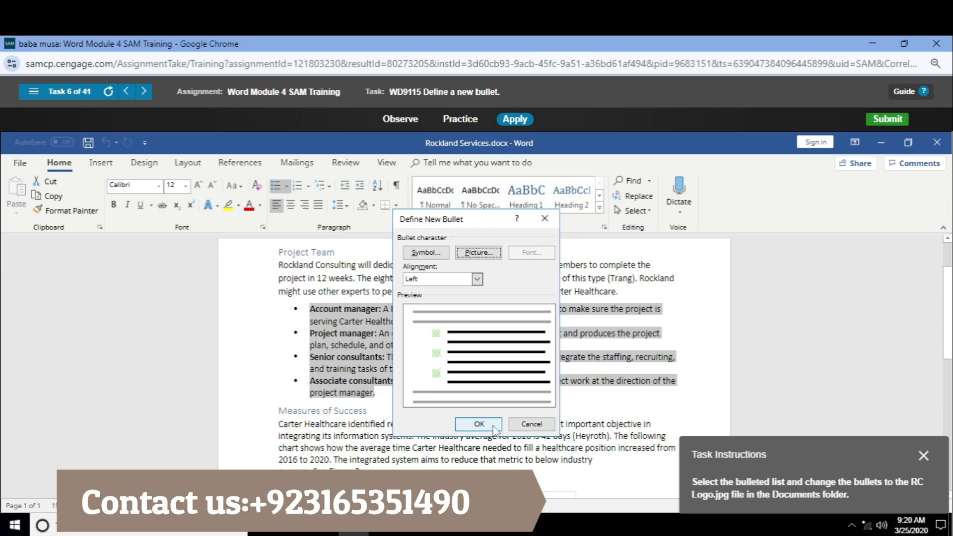
pyautogui.click(494, 427)
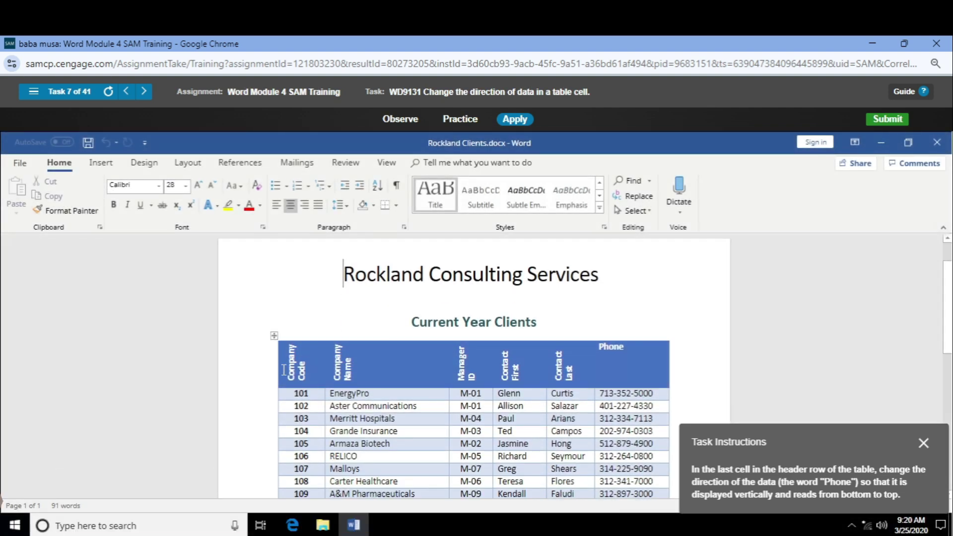
# Change the text direction of the "Phone" header cell so that it reads vertically from bottom to top
pyautogui.scroll(-1, 284, 370)
pyautogui.scroll(-2, 284, 370)
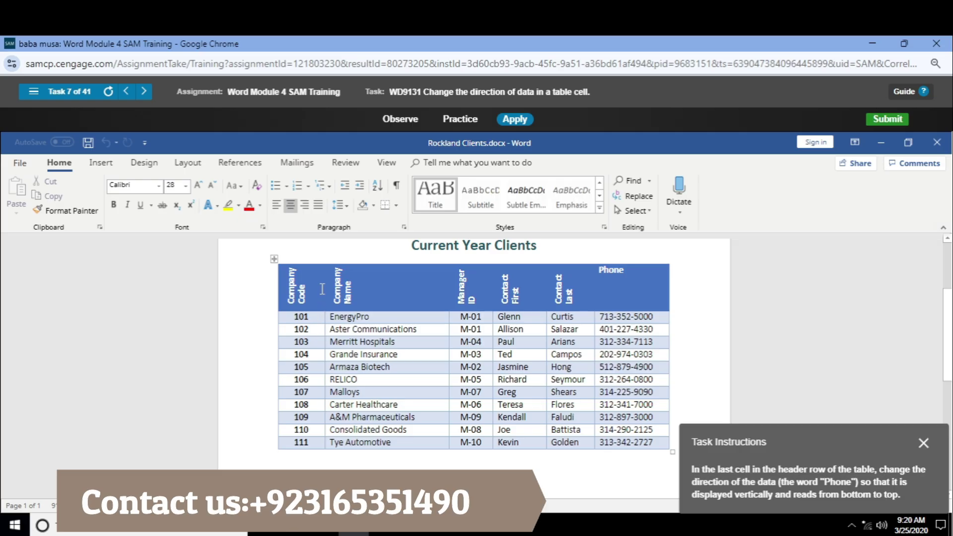
pyautogui.click(624, 271)
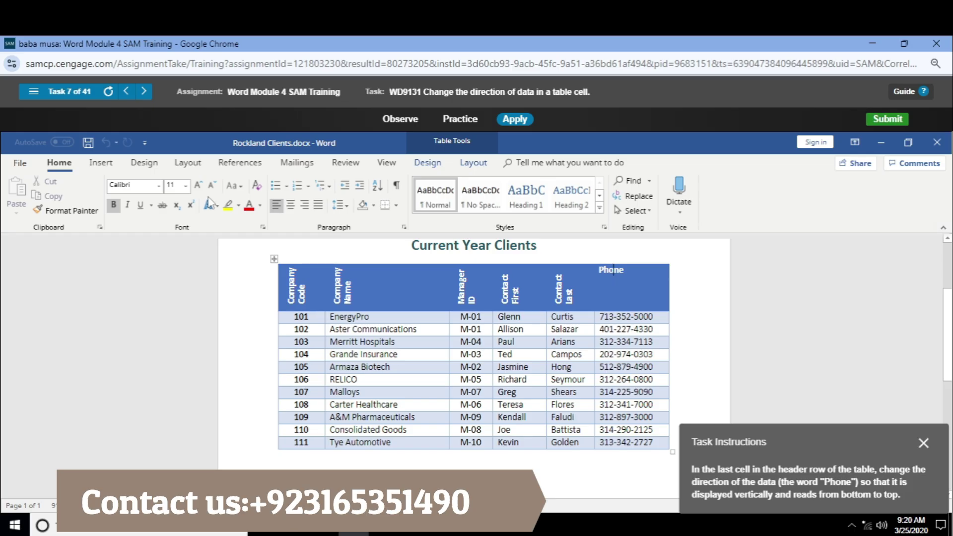
pyautogui.click(241, 189)
pyautogui.click(471, 164)
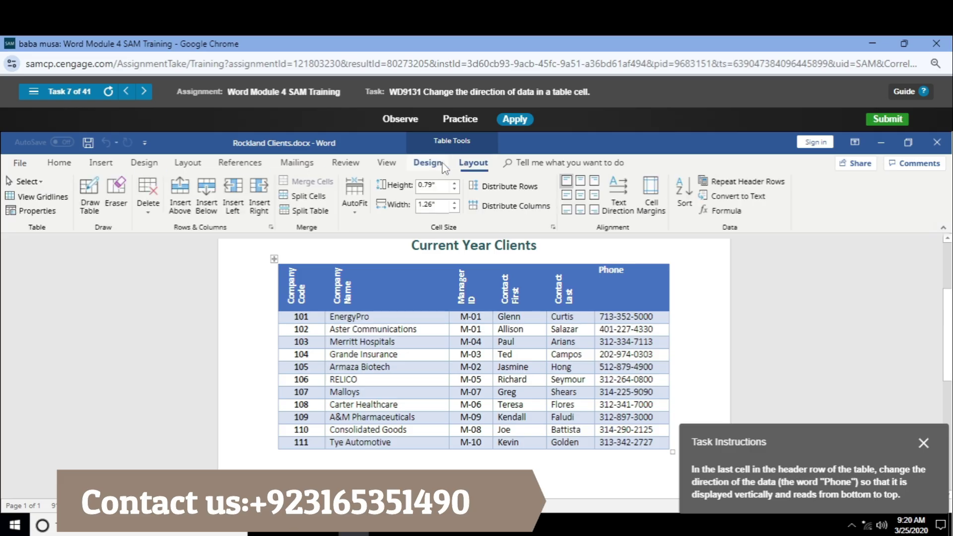
pyautogui.click(618, 198)
pyautogui.click(618, 197)
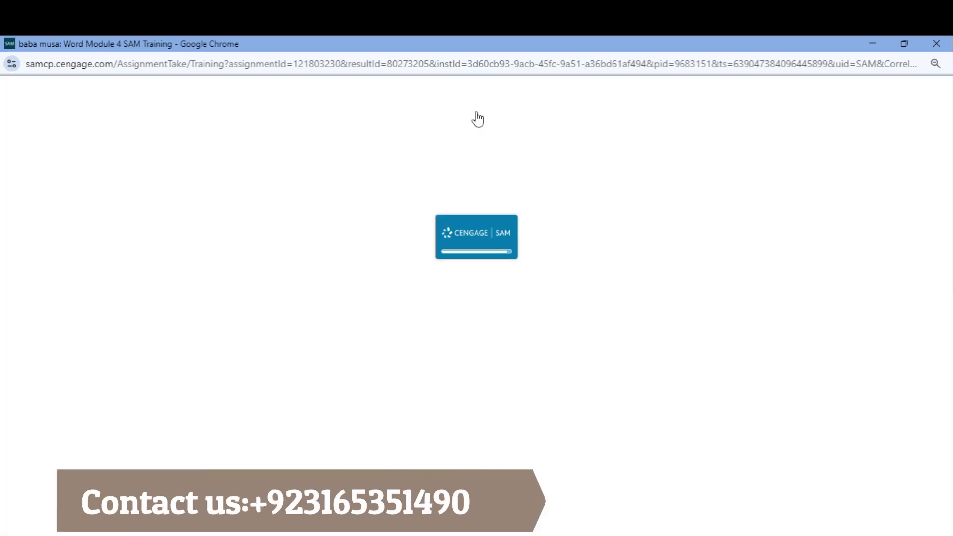
# Open Task 8 in Apply mode and distribute all rows and columns of the Rockland clients table evenly
pyautogui.click(574, 124)
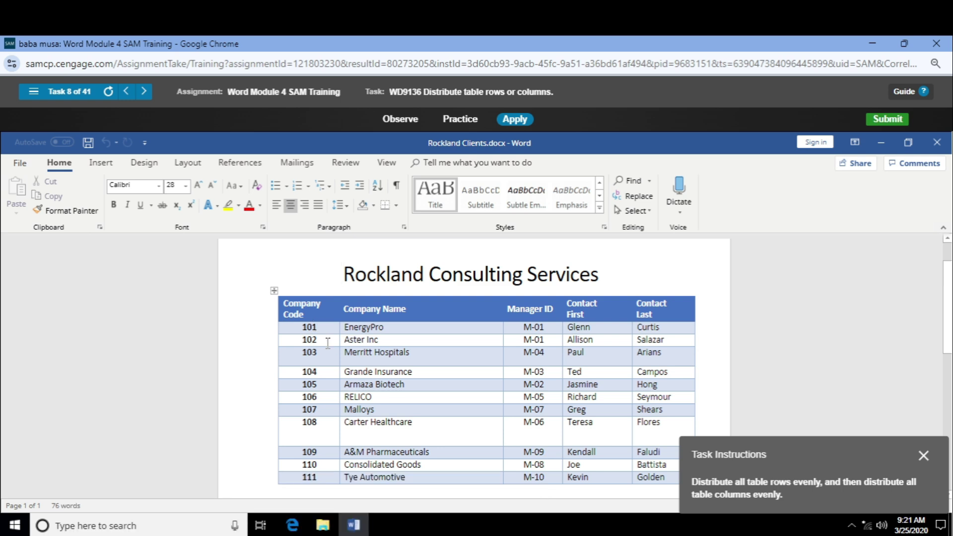
pyautogui.click(274, 291)
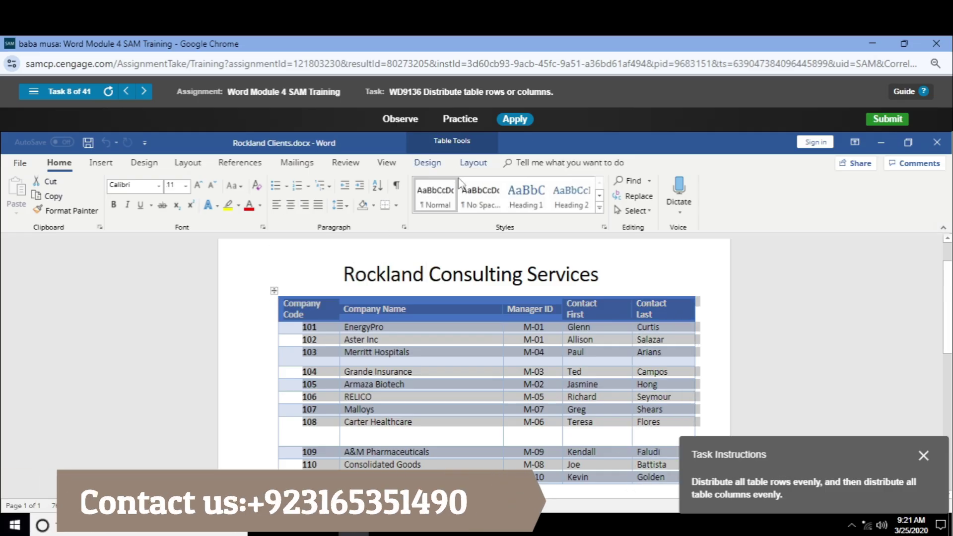
pyautogui.click(470, 166)
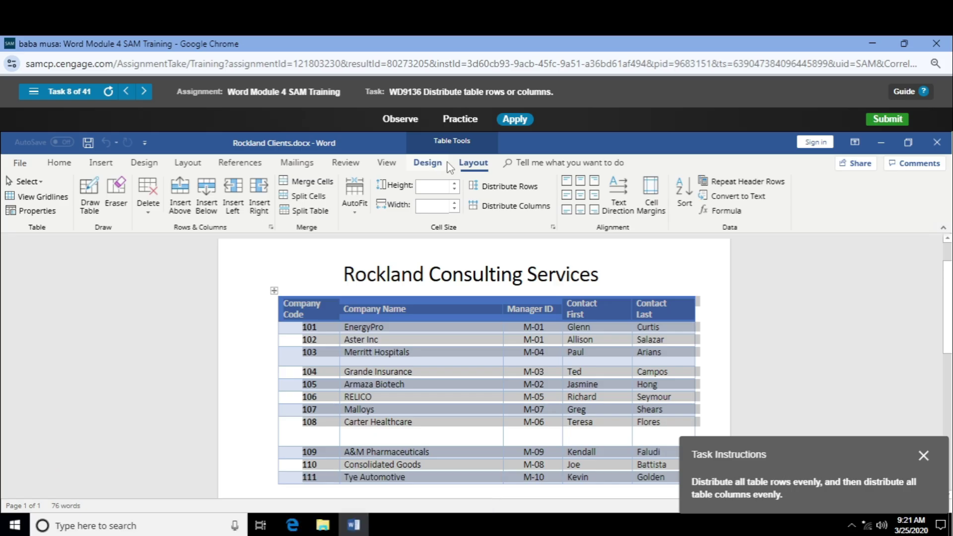
pyautogui.click(354, 209)
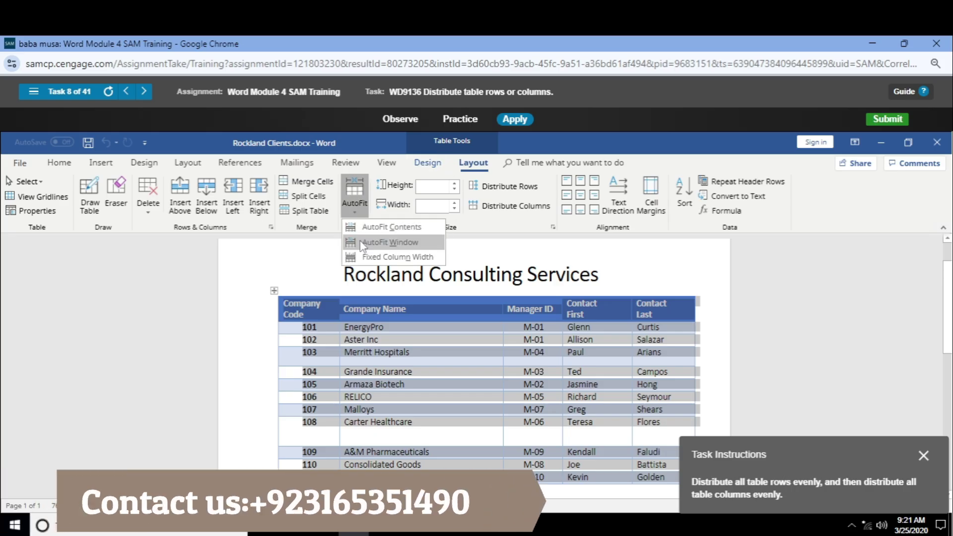
pyautogui.click(517, 188)
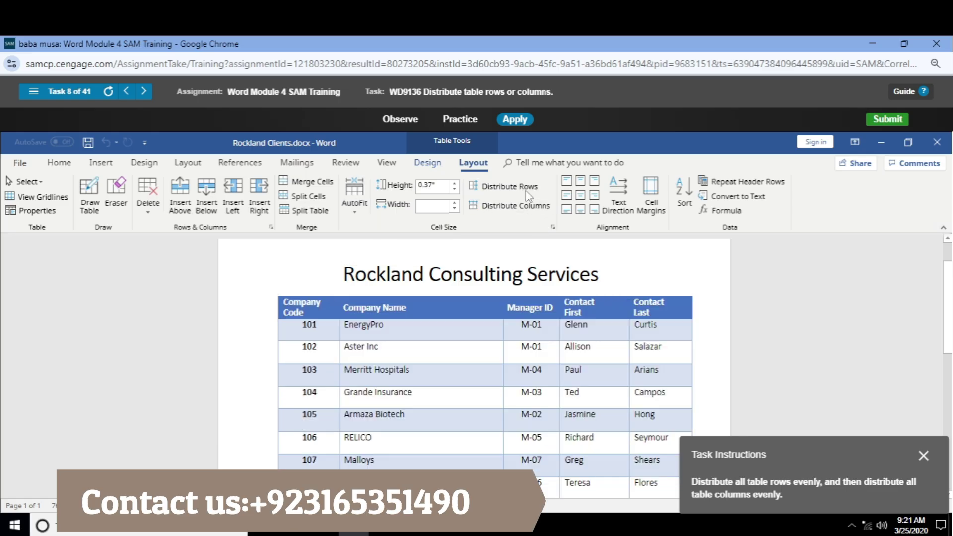
pyautogui.click(528, 210)
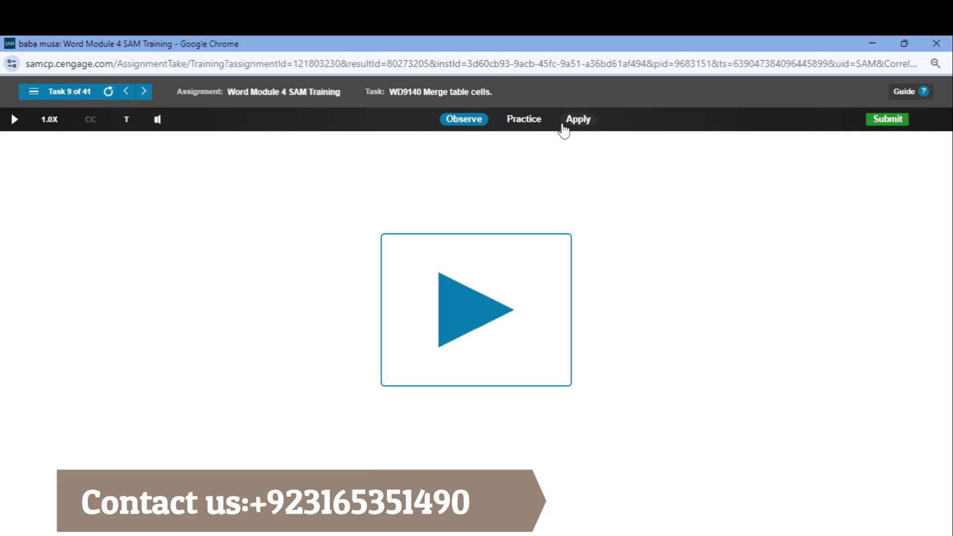
# Open Task 9 in Apply mode and merge all cells in the top row of the clients table
pyautogui.click(573, 124)
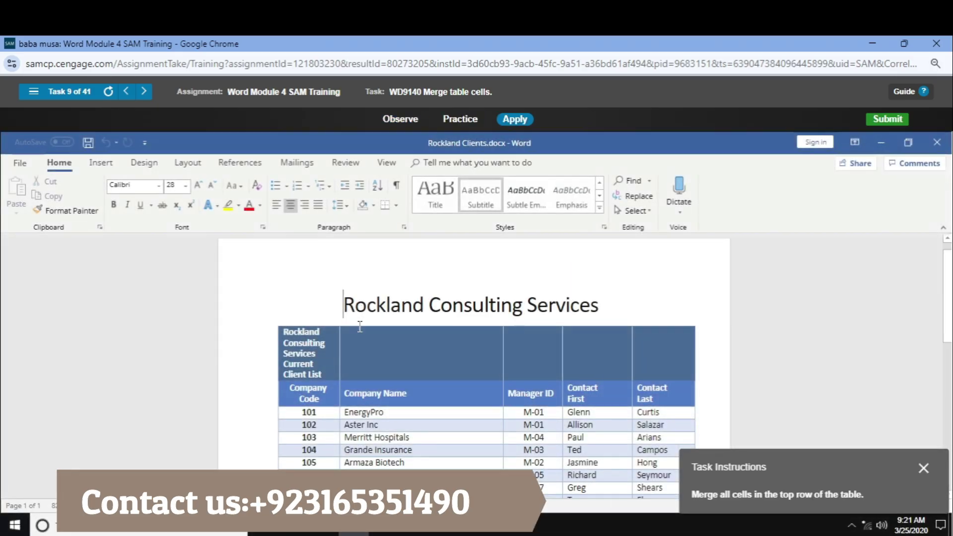
pyautogui.moveTo(351, 358); pyautogui.dragTo(636, 347)
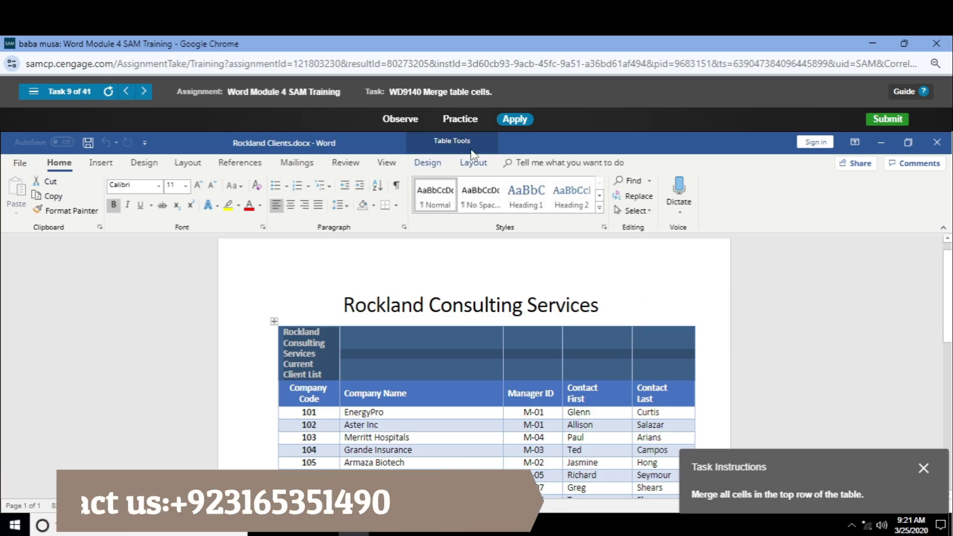
pyautogui.click(427, 163)
pyautogui.click(473, 163)
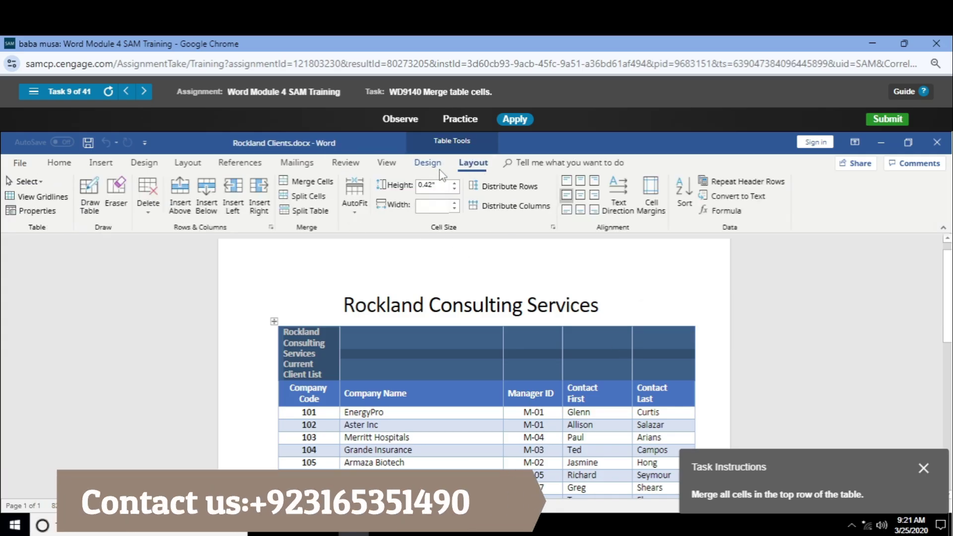
pyautogui.click(320, 184)
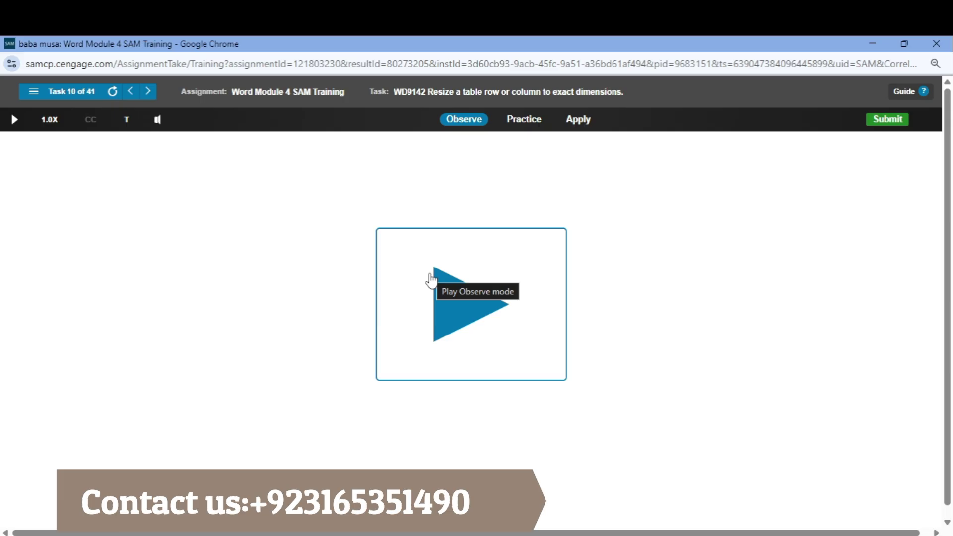
# Open Task 10 in Apply mode and set the height of the "Team Member" row to 0.4 inches
pyautogui.click(578, 120)
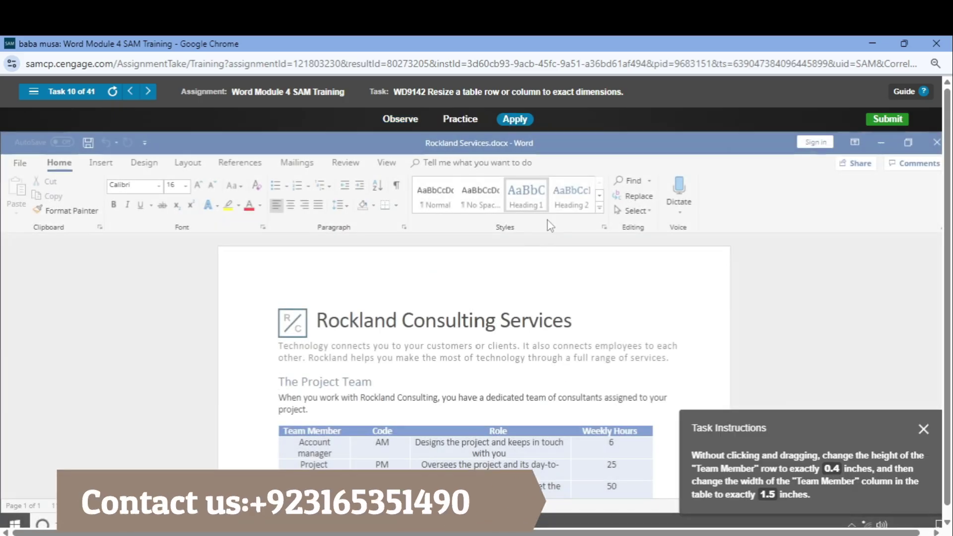
pyautogui.scroll(-3, 508, 299)
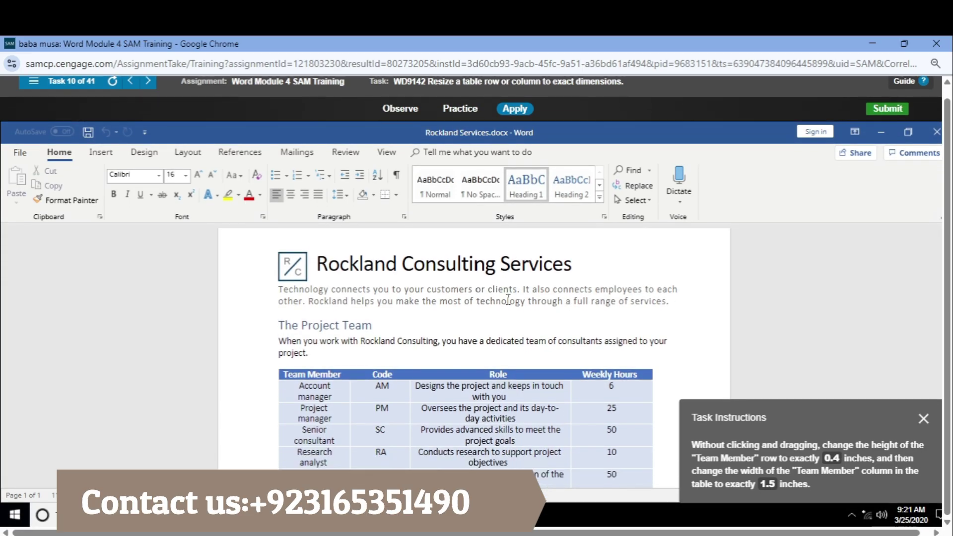
pyautogui.scroll(-2, 507, 300)
pyautogui.scroll(-1, 508, 300)
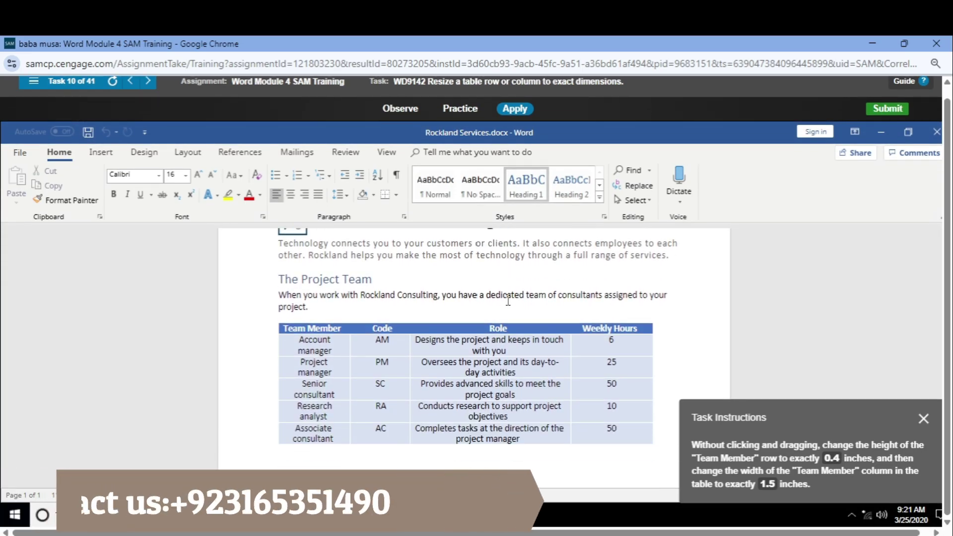
pyautogui.click(343, 329)
pyautogui.click(278, 333)
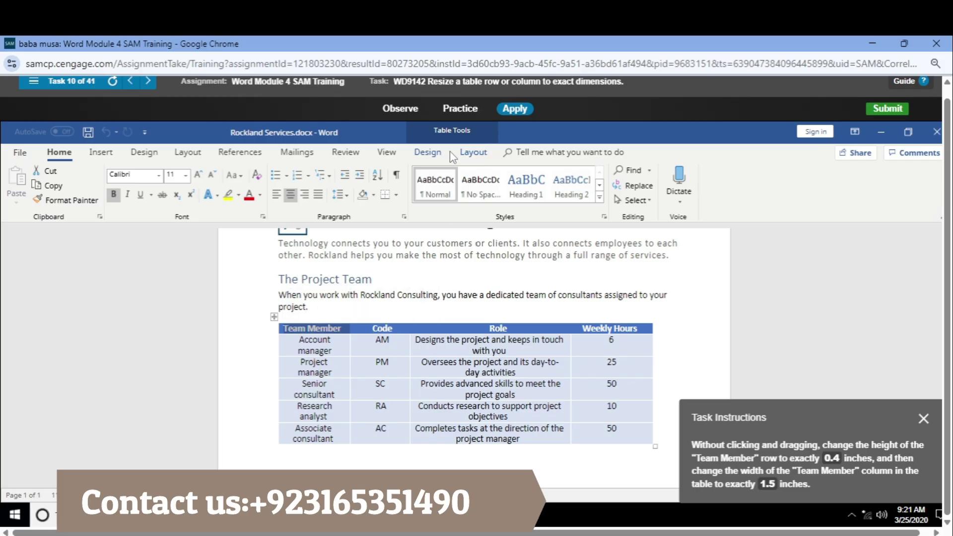
pyautogui.click(427, 152)
pyautogui.click(473, 152)
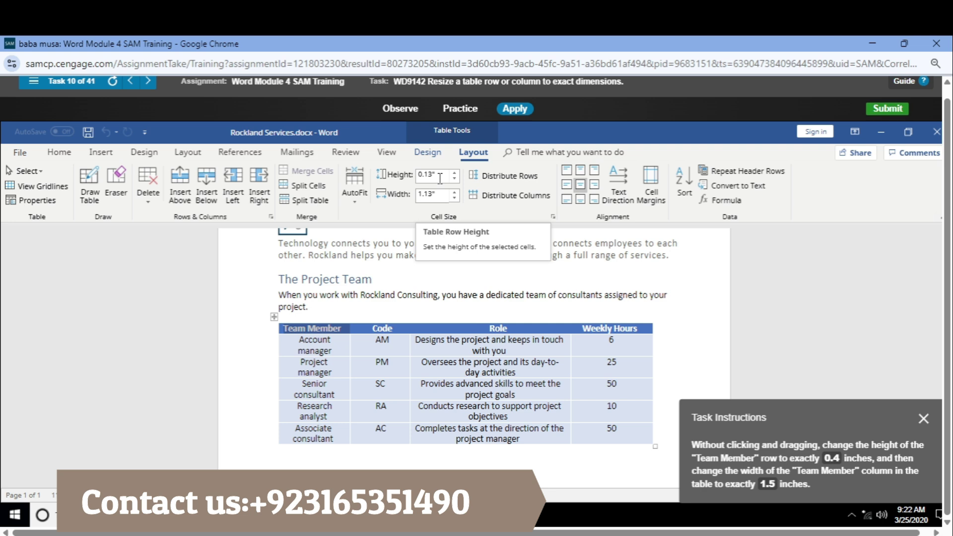
pyautogui.click(439, 195)
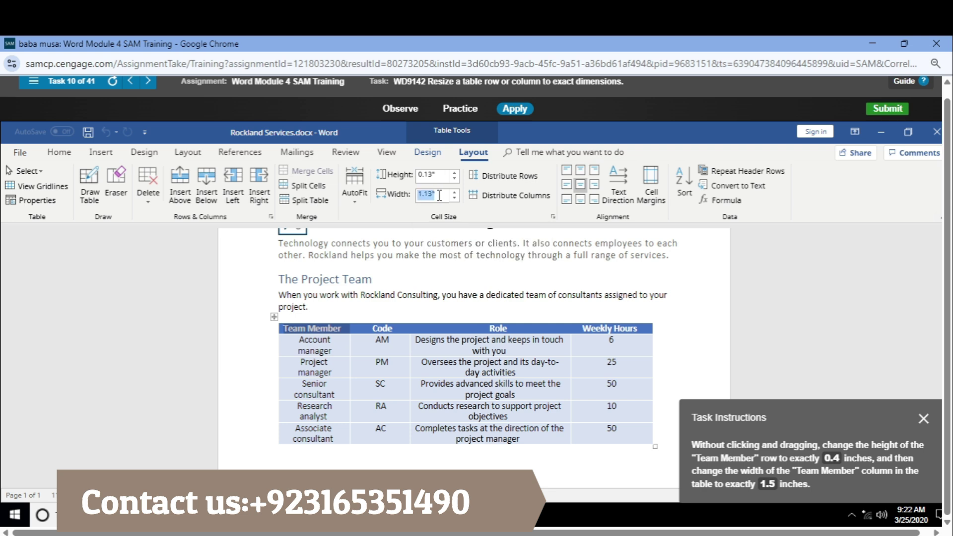
pyautogui.click(441, 175)
pyautogui.write('0.4')
pyautogui.press('Return')
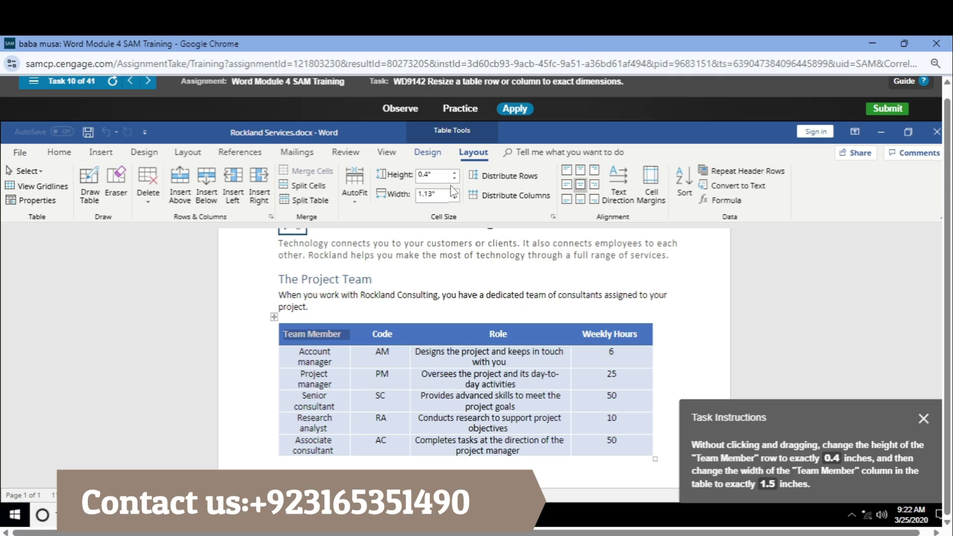
# Set the width of the "Team Member" column to 1.5 inches
pyautogui.moveTo(419, 195); pyautogui.dragTo(454, 200)
pyautogui.write('1.5')
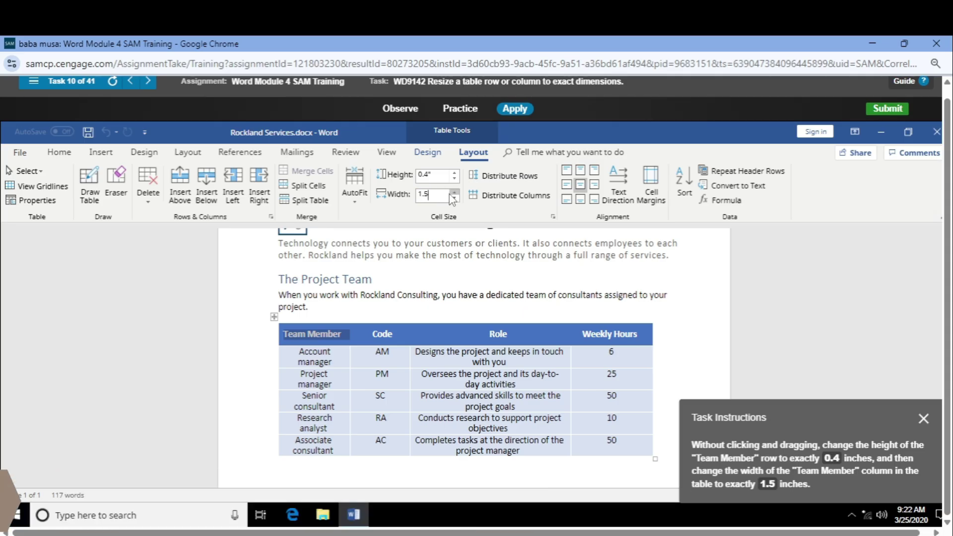
pyautogui.press('Return')
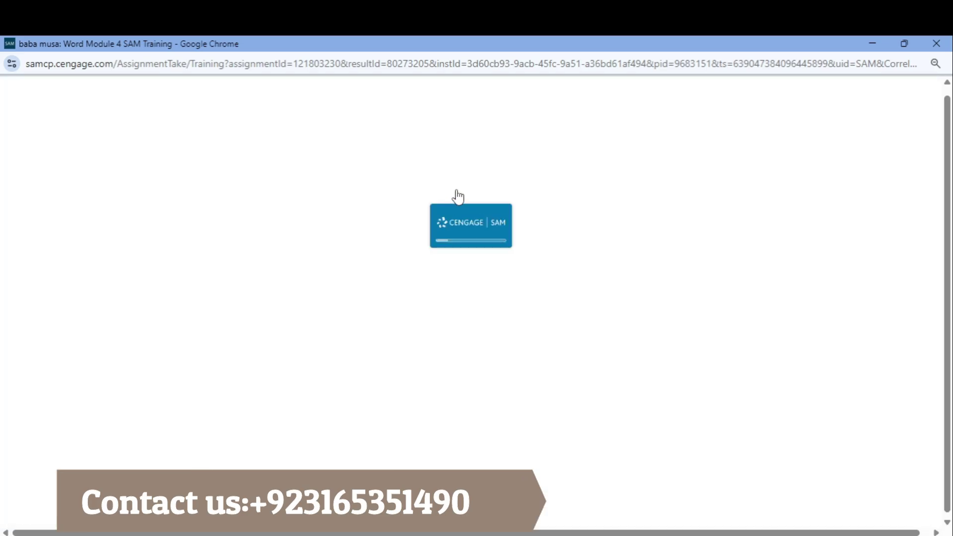
# Open Task 11 in Apply mode and display the gridlines of the Team Member table
pyautogui.click(576, 112)
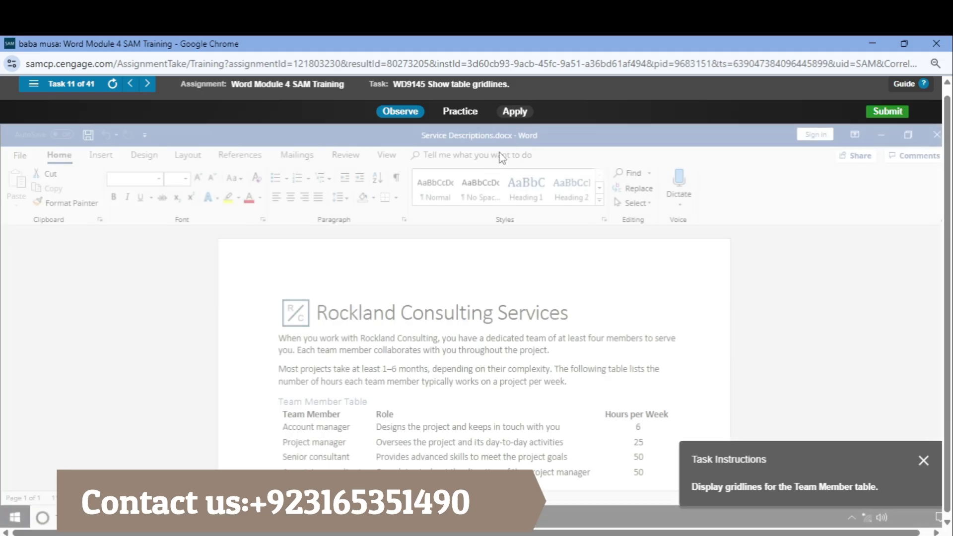
pyautogui.click(386, 155)
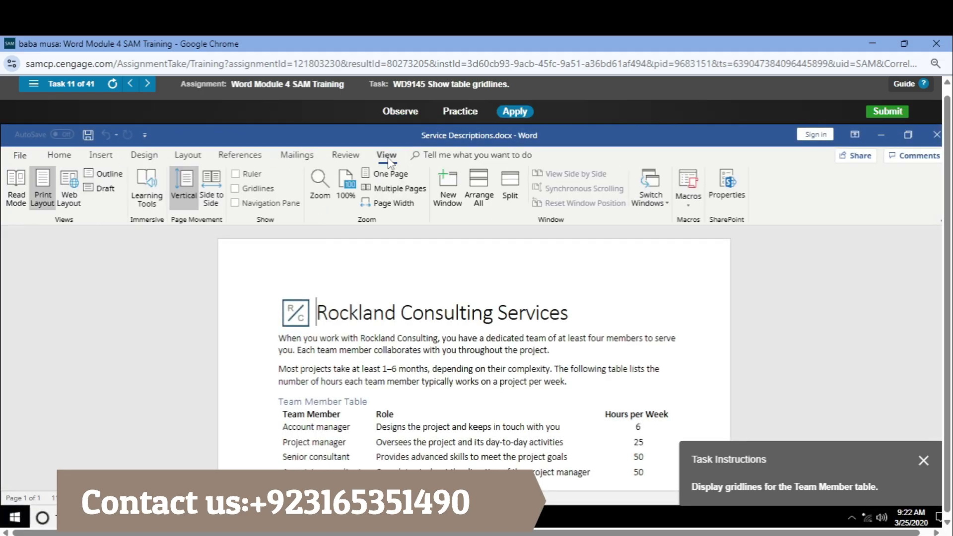
pyautogui.click(265, 189)
pyautogui.click(278, 417)
pyautogui.click(275, 405)
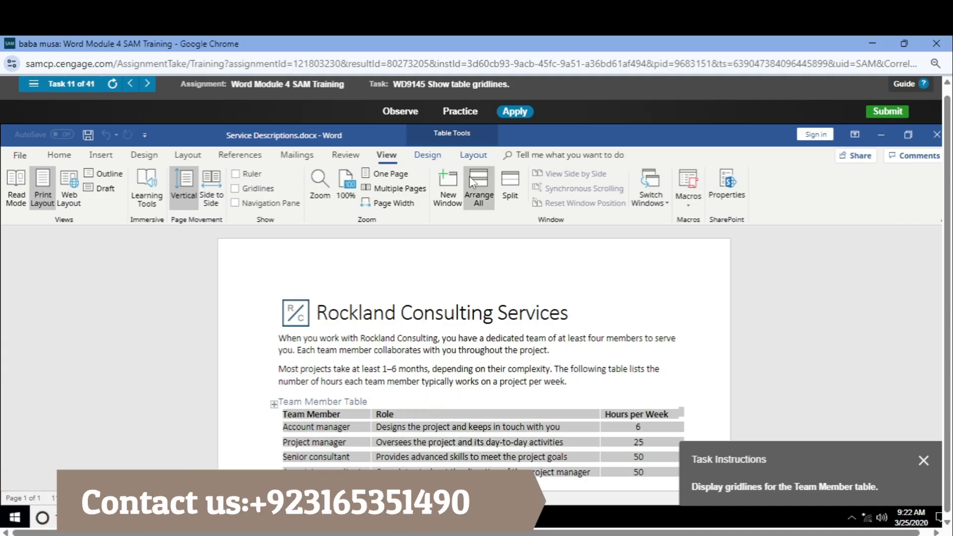
pyautogui.click(472, 158)
pyautogui.click(439, 158)
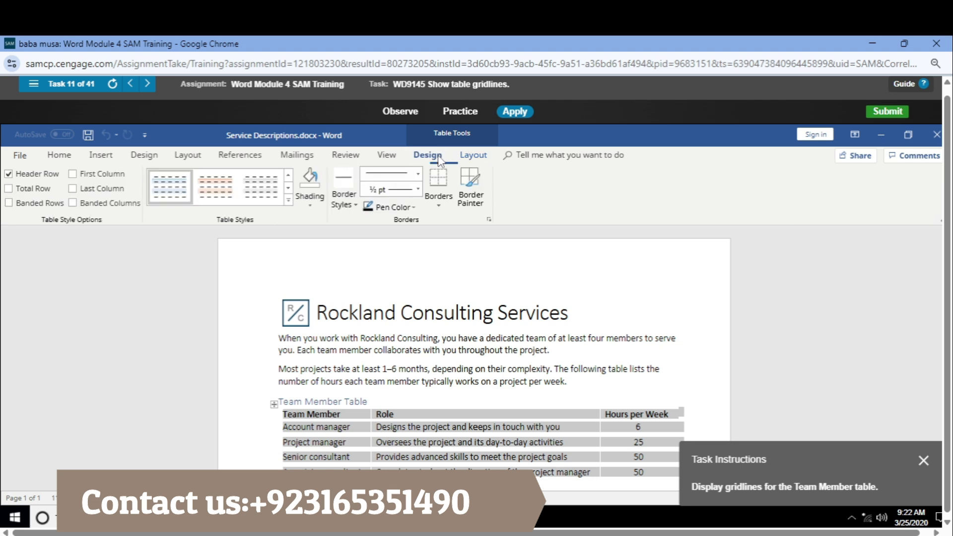
pyautogui.click(473, 155)
pyautogui.click(39, 191)
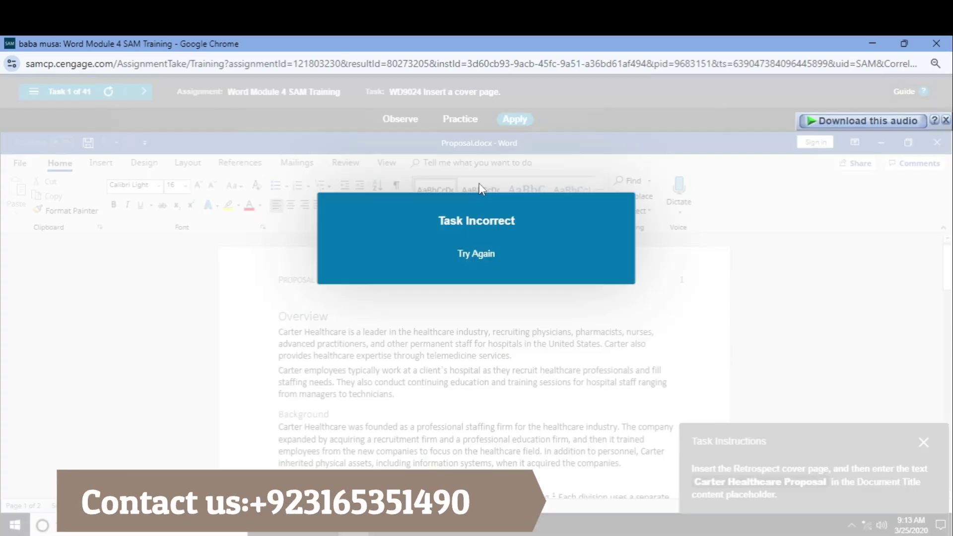
# Retry Task 1 and insert the built-in Retrospect cover page into the proposal document
pyautogui.click(497, 232)
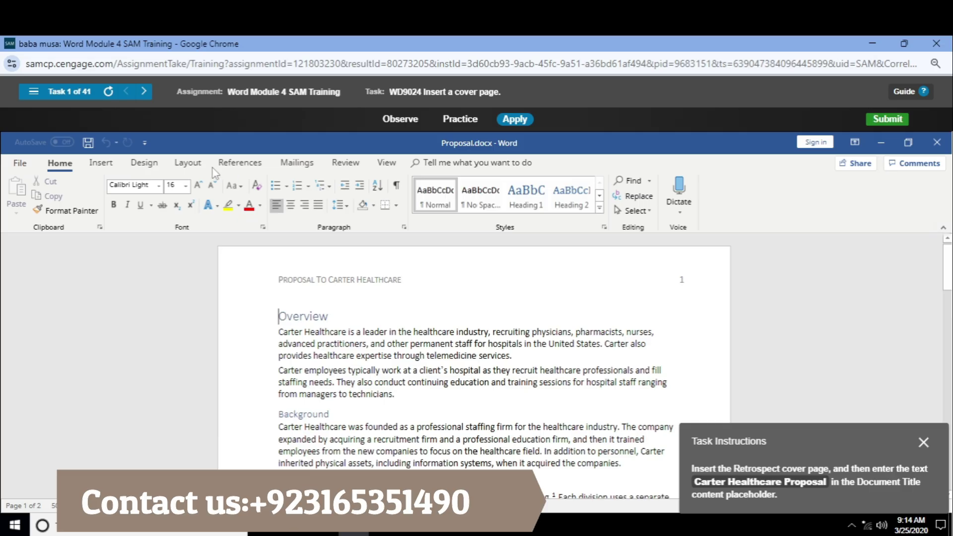
pyautogui.click(144, 163)
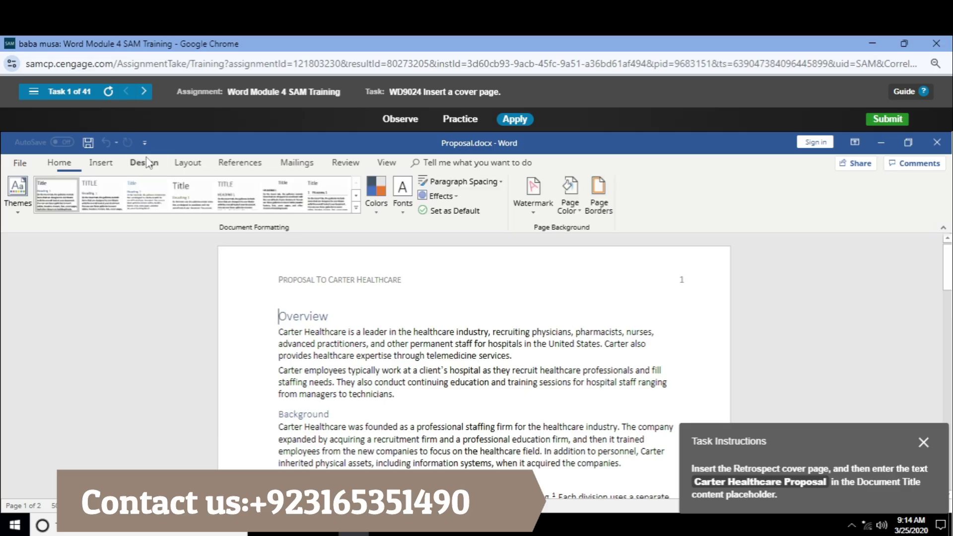
pyautogui.click(197, 166)
pyautogui.click(144, 163)
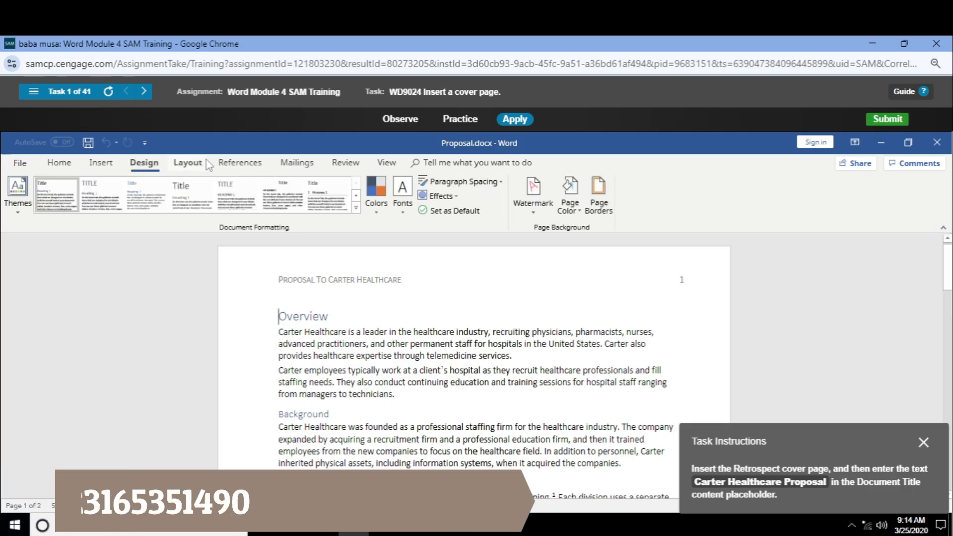
pyautogui.click(110, 166)
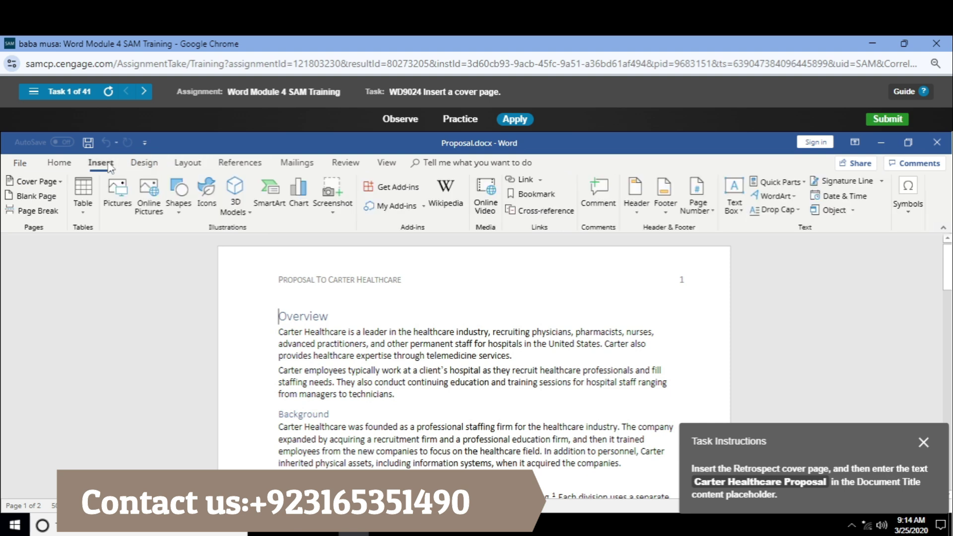
pyautogui.click(57, 177)
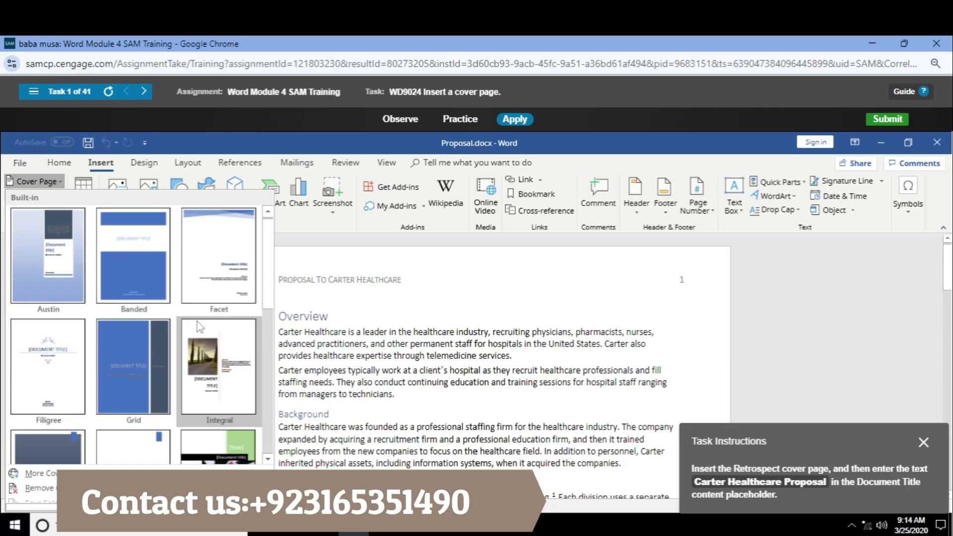
pyautogui.scroll(-3, 198, 327)
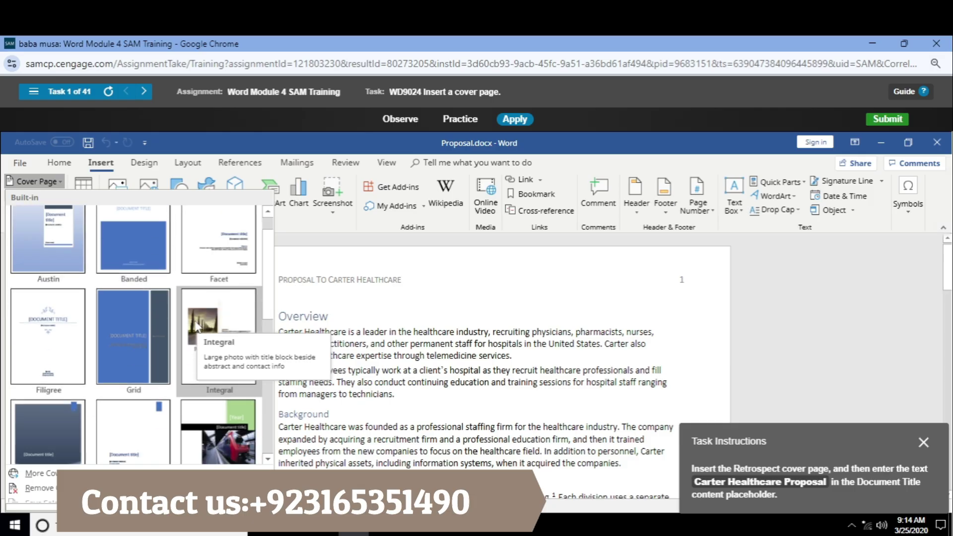
pyautogui.scroll(-4, 179, 331)
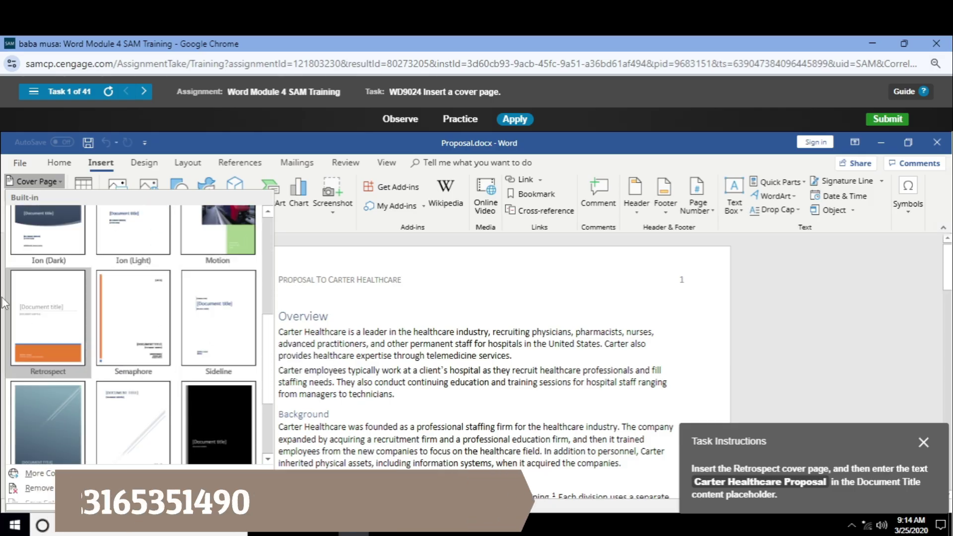
pyautogui.click(33, 318)
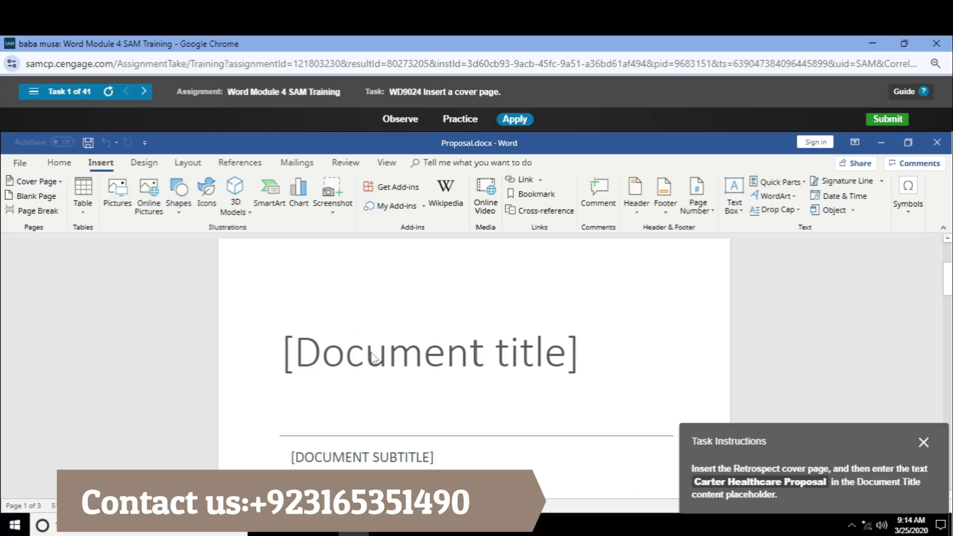
# Enter "Carter Healthcare Proposal" in the cover page's Document Title placeholder
pyautogui.click(419, 368)
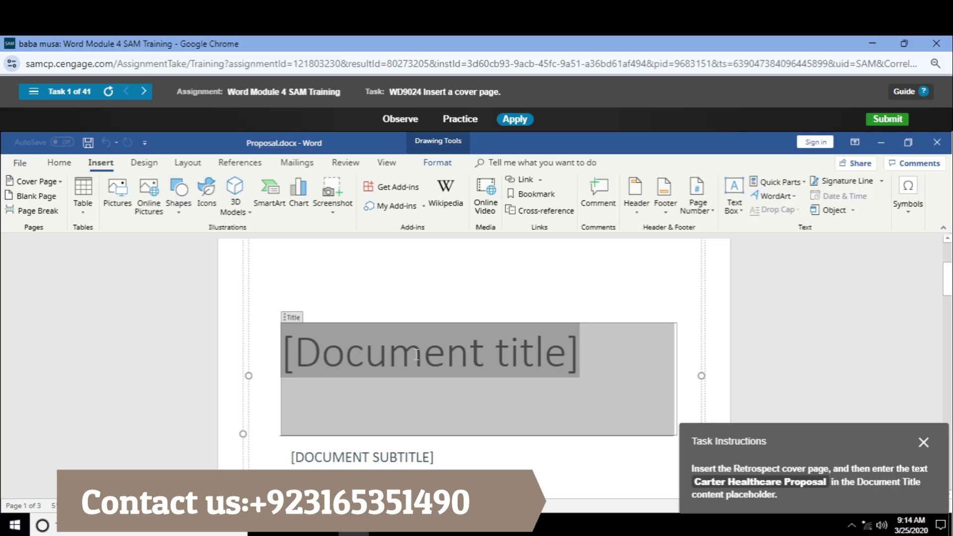
pyautogui.write('Carte')
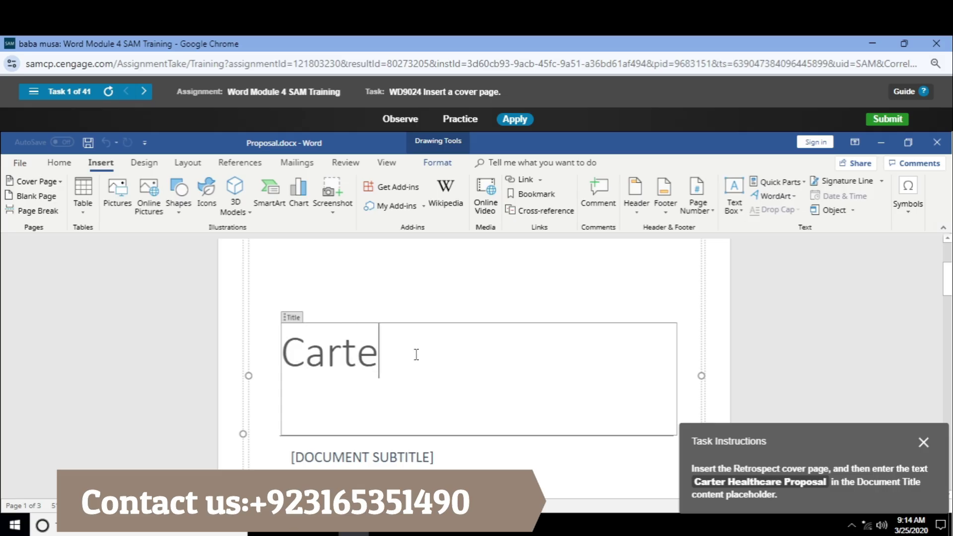
pyautogui.write('r He')
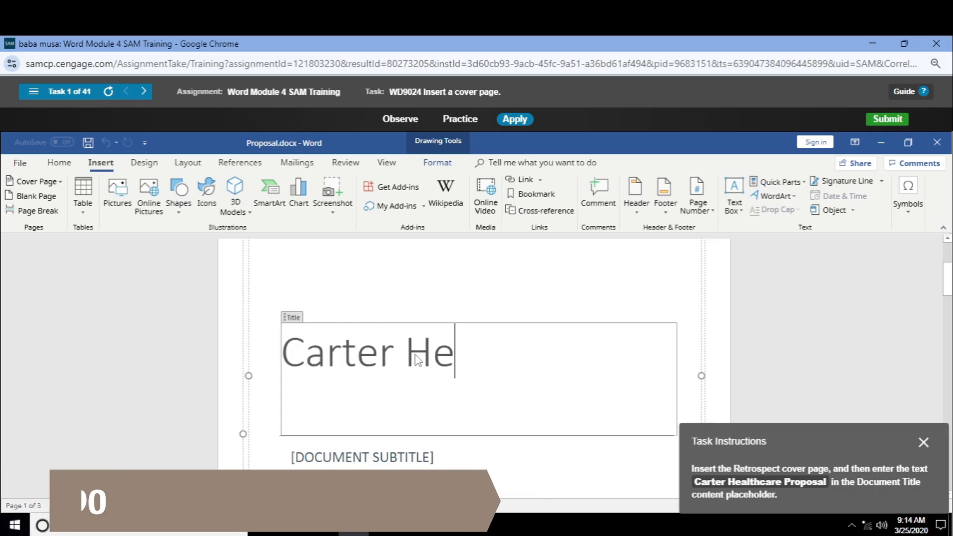
pyautogui.write('althcare P')
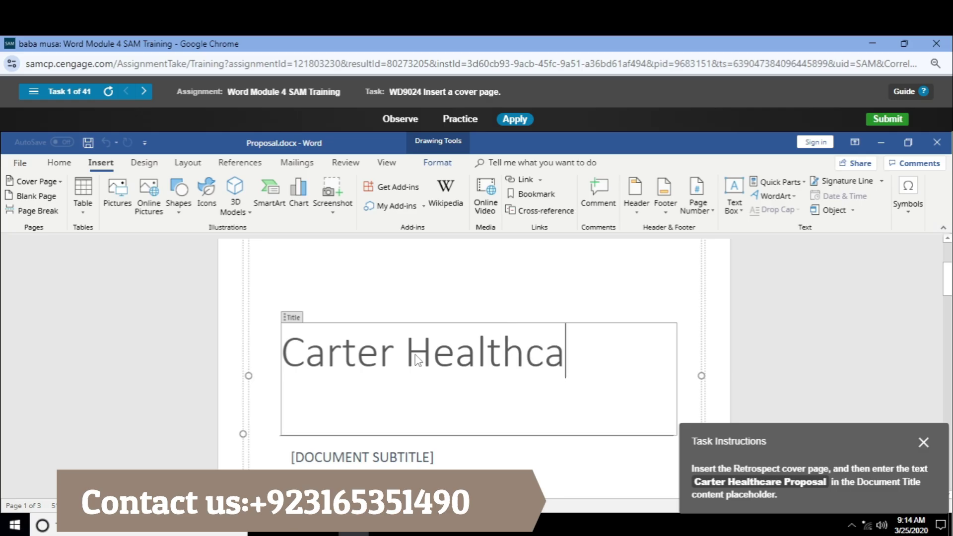
pyautogui.write('roposal')
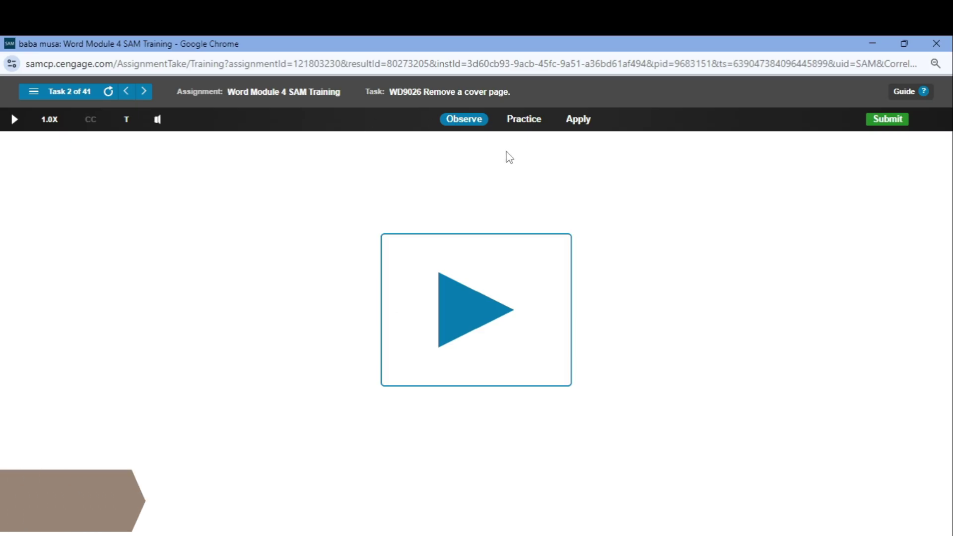
# Open Task 2 in Apply mode and remove the cover page from the proposal document
pyautogui.click(578, 121)
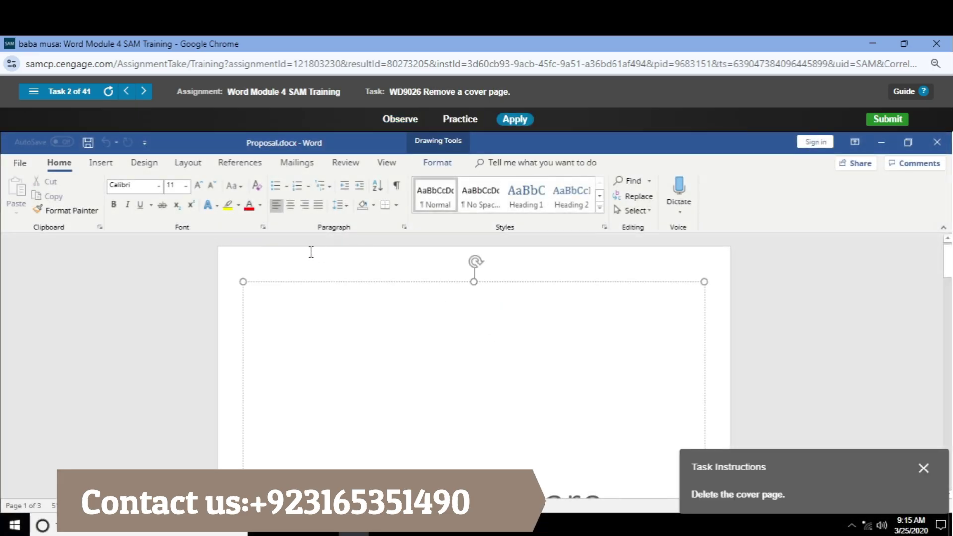
pyautogui.click(101, 163)
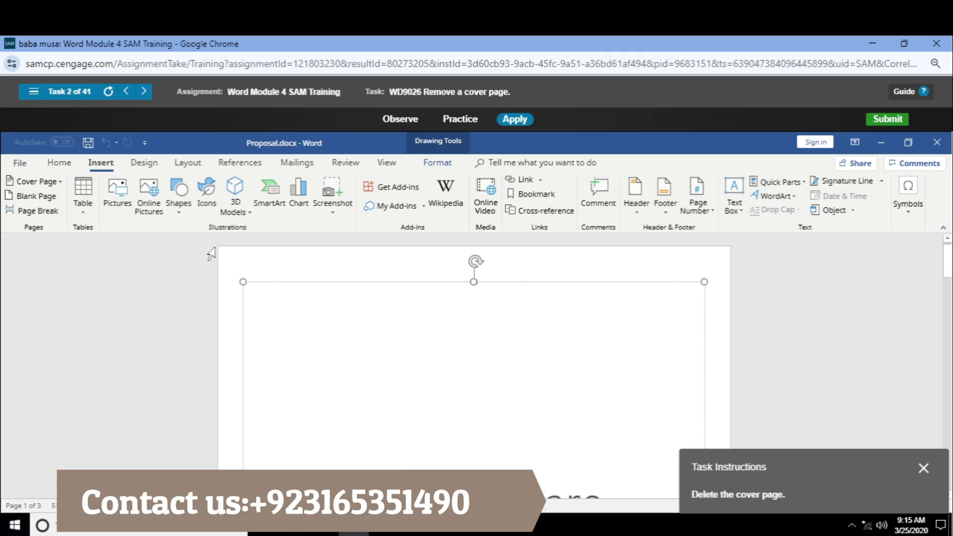
pyautogui.click(219, 259)
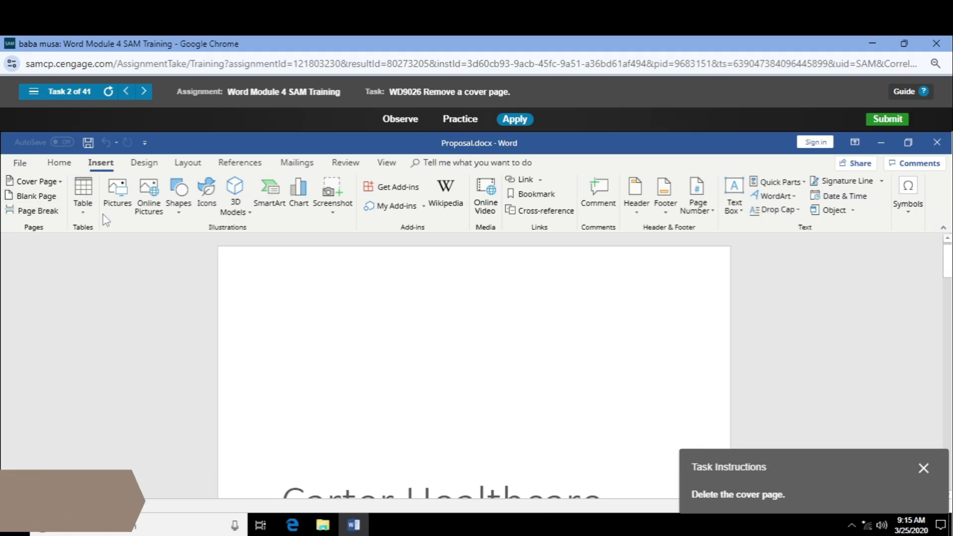
pyautogui.click(54, 187)
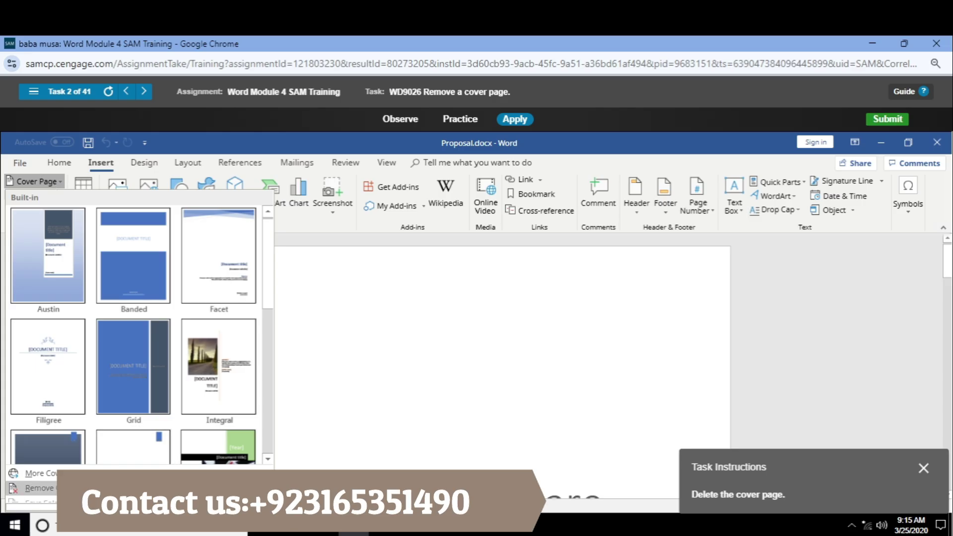
pyautogui.click(30, 489)
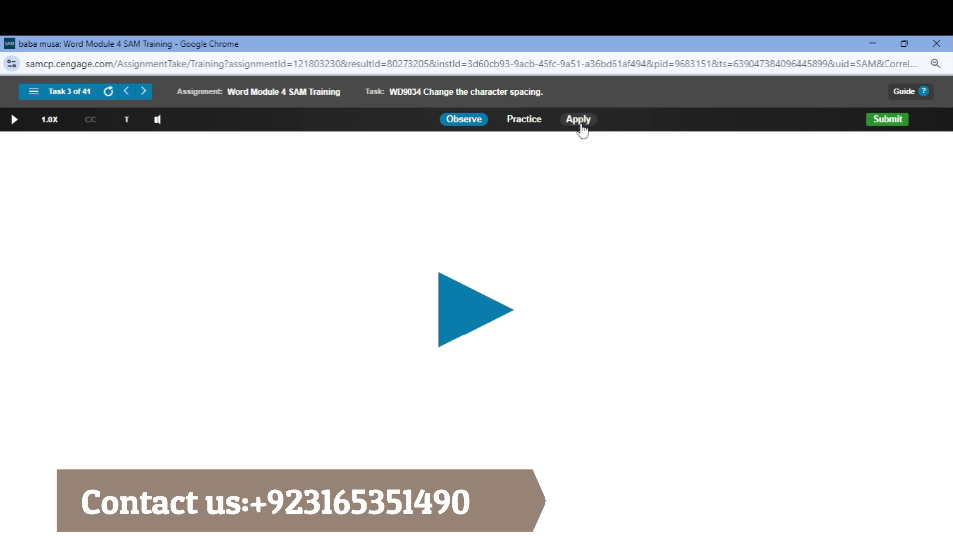
# Open Task 3 in Apply mode and select the "Project Description" heading
pyautogui.click(578, 119)
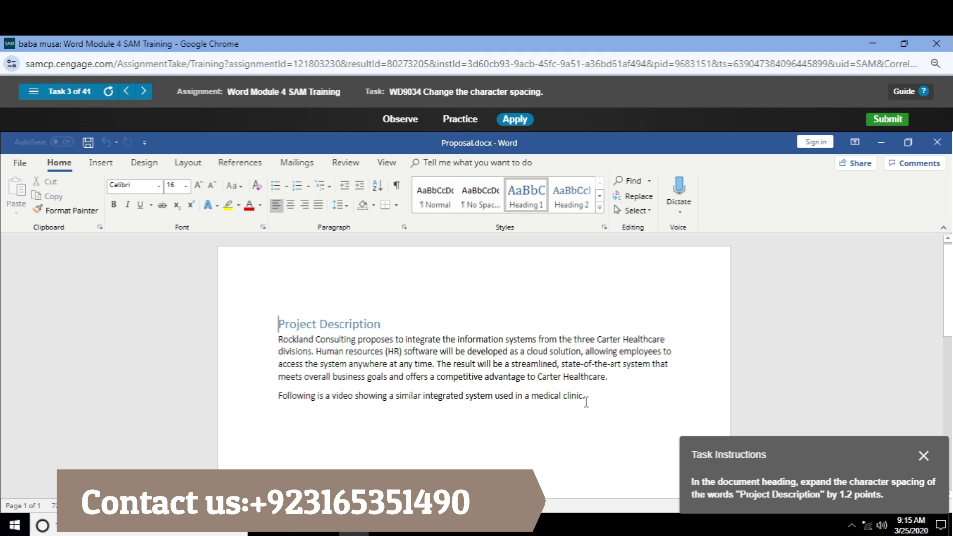
pyautogui.moveTo(403, 321); pyautogui.dragTo(277, 324)
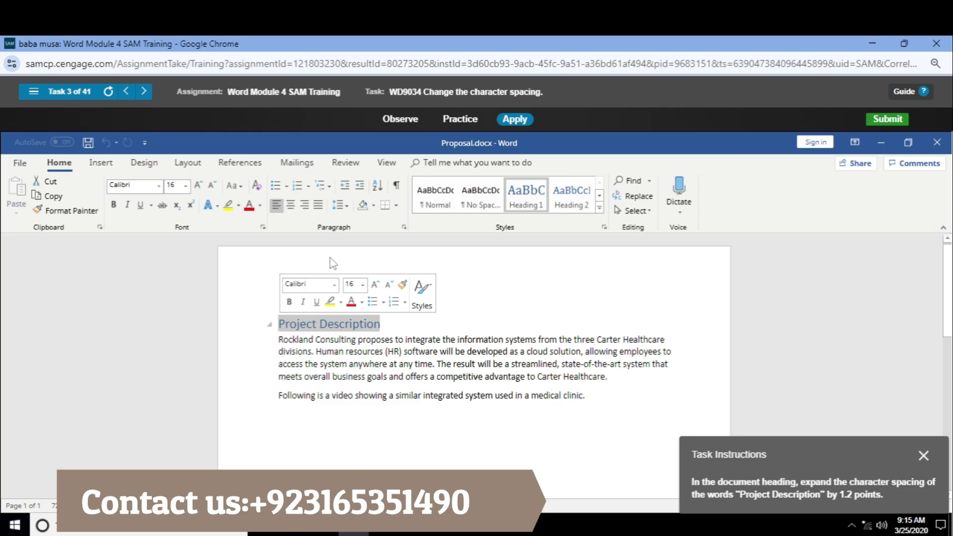
pyautogui.click(263, 227)
pyautogui.click(380, 194)
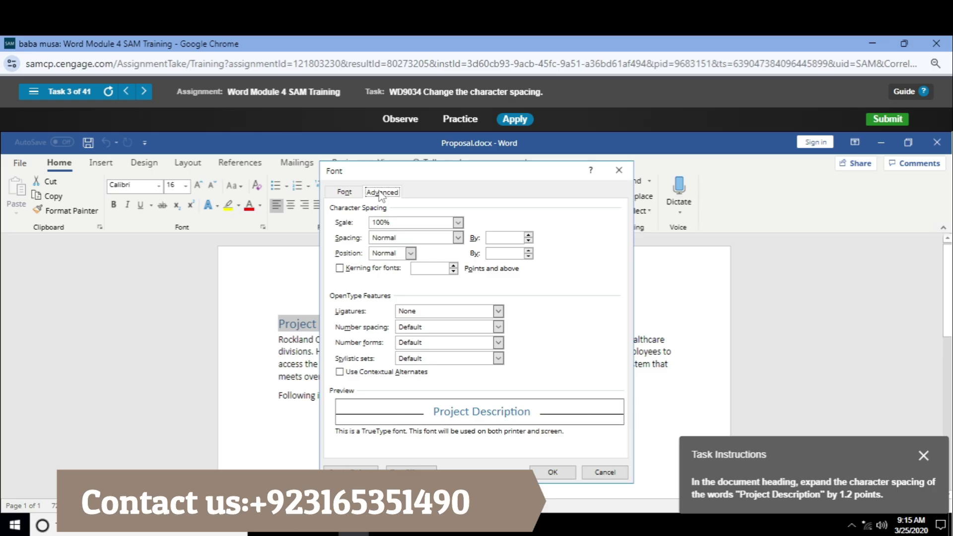
pyautogui.click(344, 192)
pyautogui.click(603, 472)
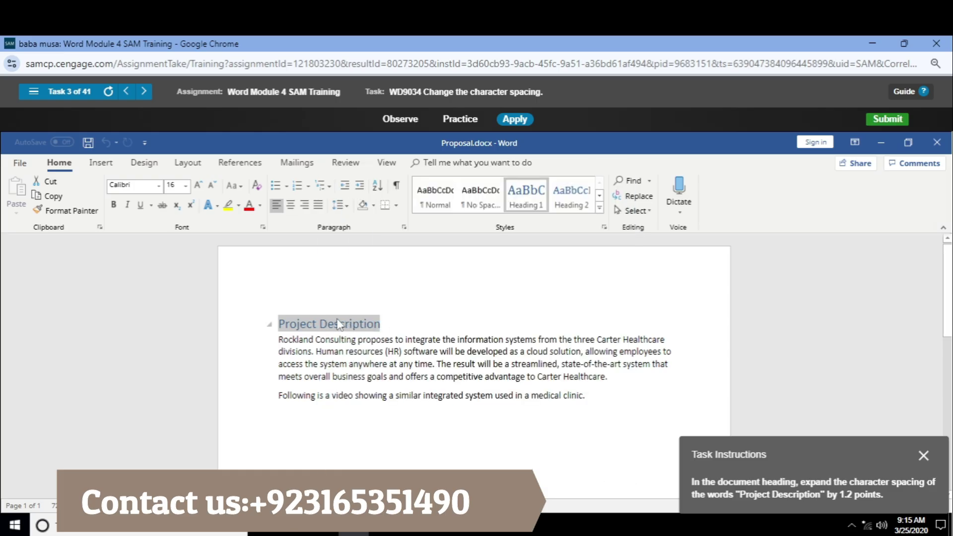
pyautogui.click(404, 228)
pyautogui.click(443, 182)
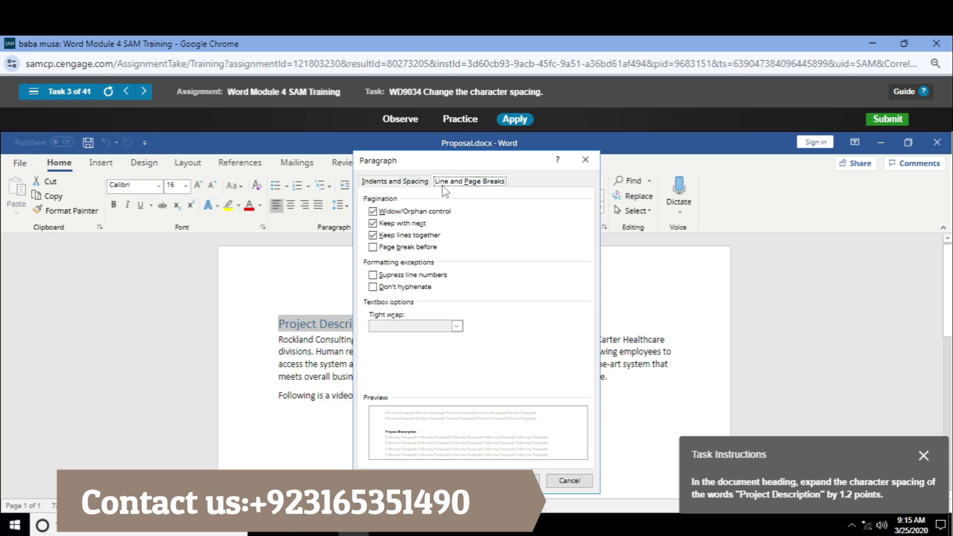
pyautogui.click(406, 183)
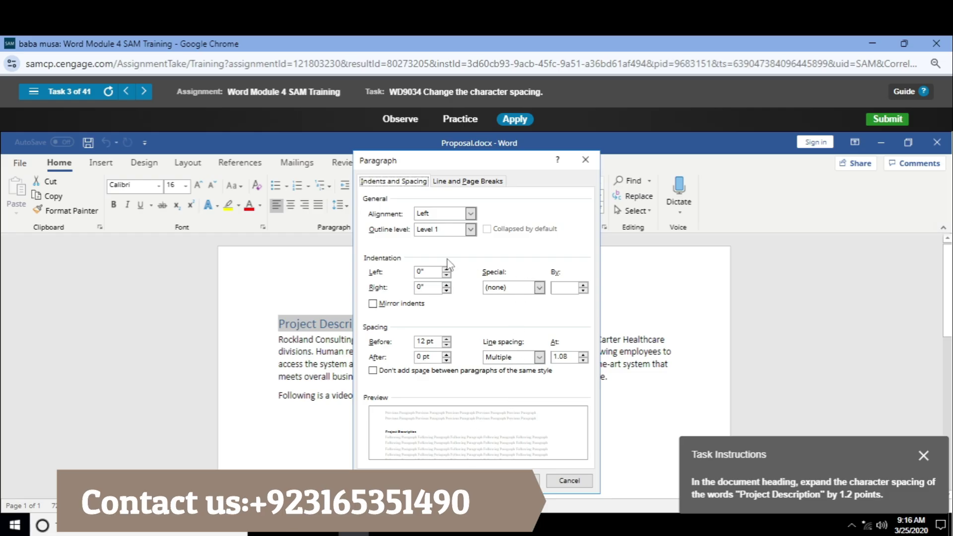
pyautogui.click(570, 481)
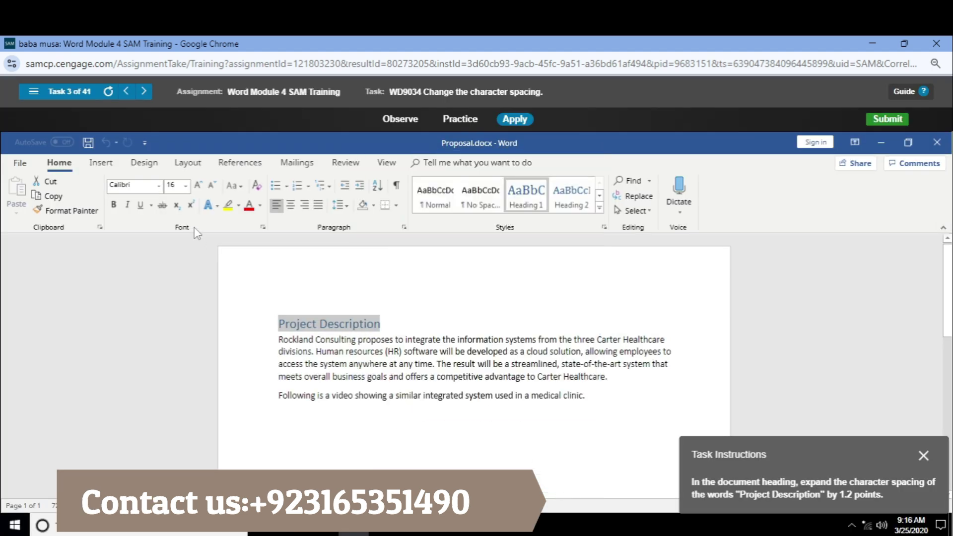
# Expand the character spacing of the "Project Description" heading by 1.2 points
pyautogui.click(263, 227)
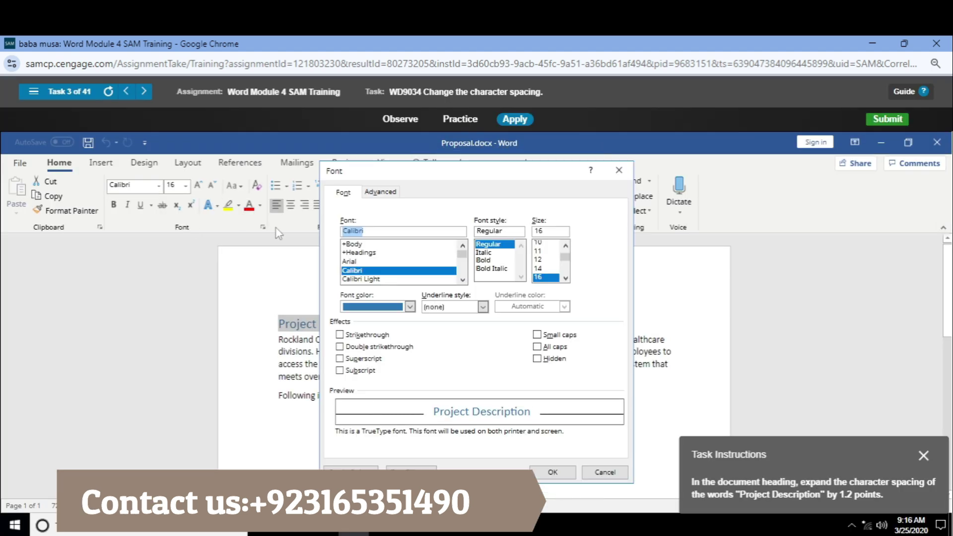
pyautogui.click(383, 192)
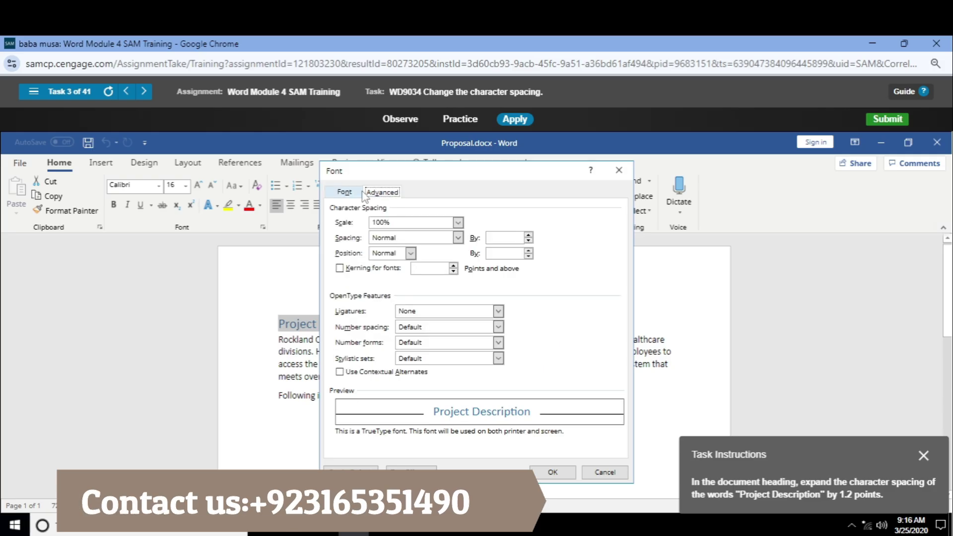
pyautogui.click(421, 239)
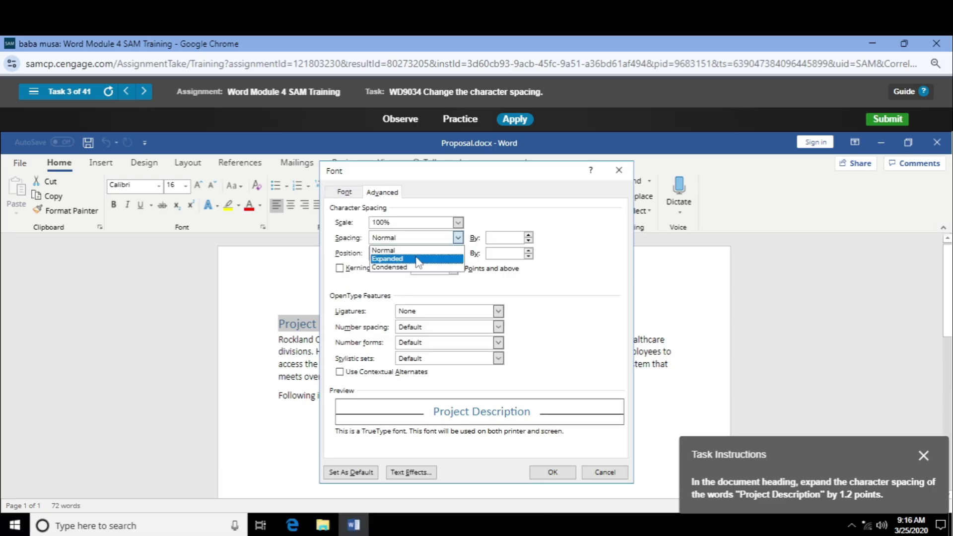
pyautogui.click(420, 259)
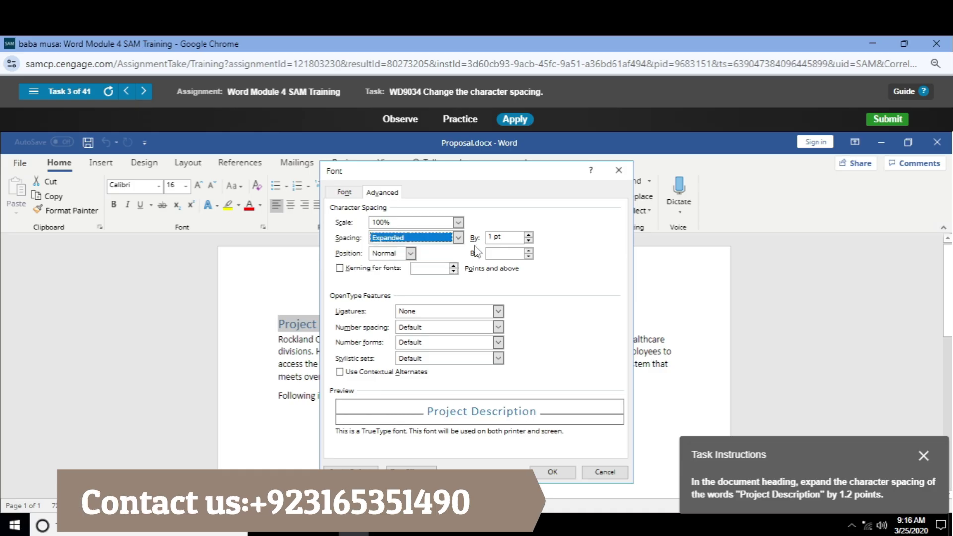
pyautogui.click(529, 234)
pyautogui.click(529, 235)
pyautogui.click(551, 472)
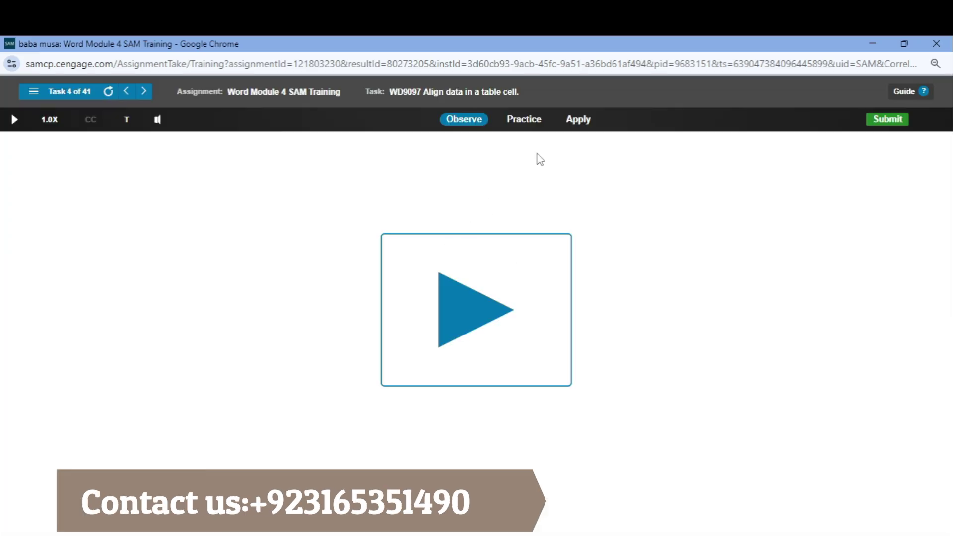
# Open Task 4 in Apply mode and apply Align Center Left to the first column of the project phases table
pyautogui.click(580, 124)
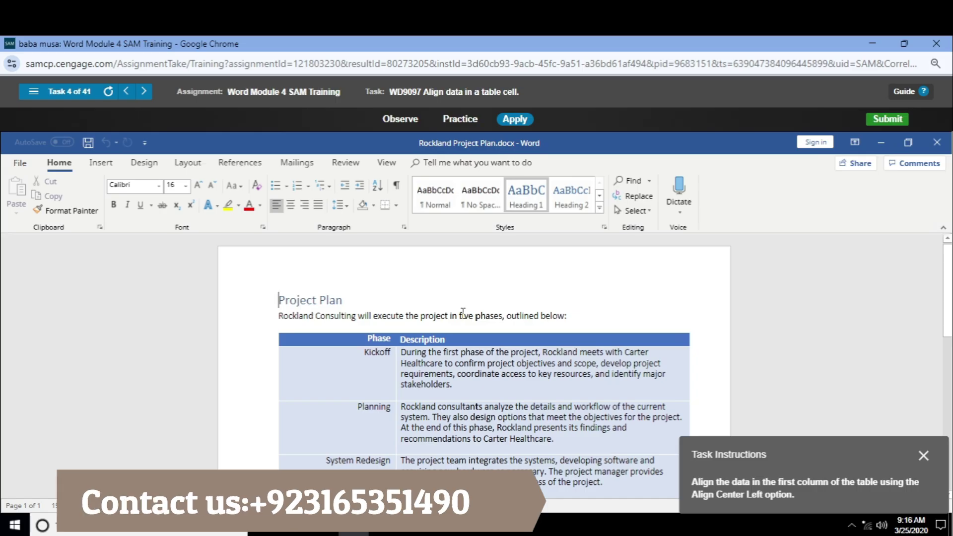
pyautogui.scroll(-2, 463, 311)
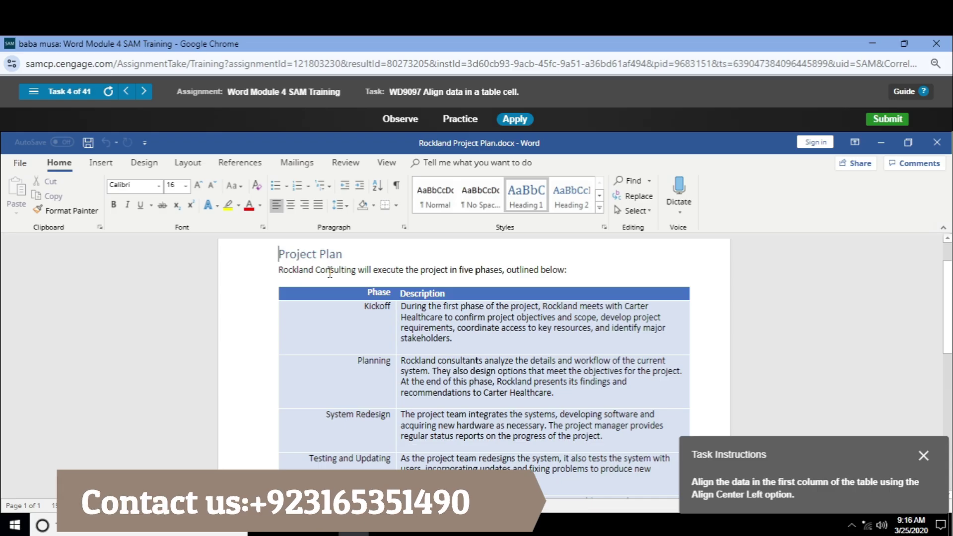
pyautogui.moveTo(338, 293); pyautogui.dragTo(347, 367)
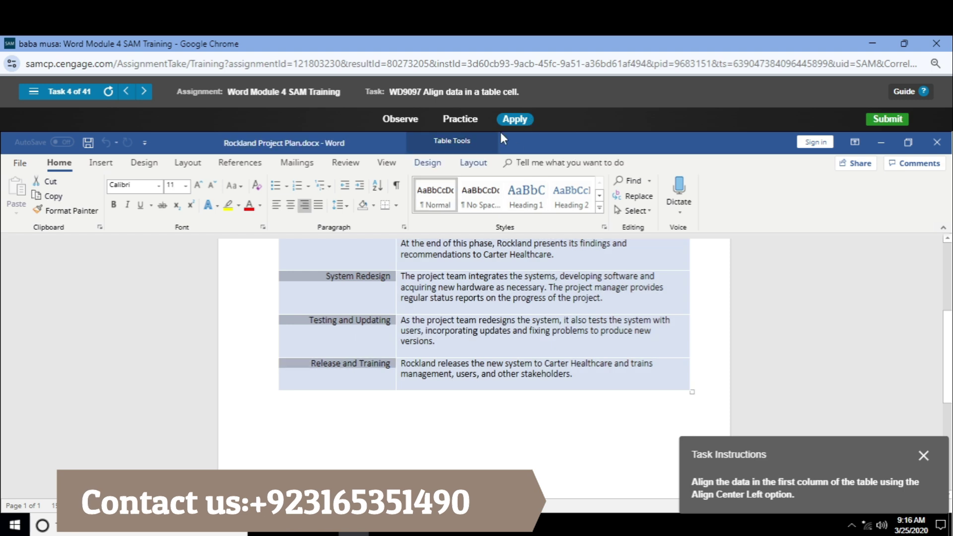
pyautogui.click(427, 163)
pyautogui.click(473, 163)
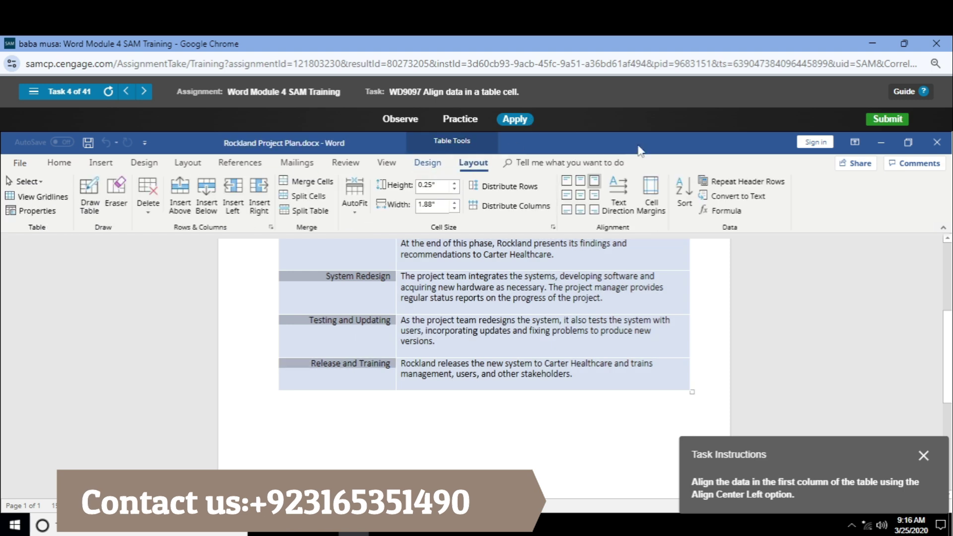
pyautogui.click(567, 196)
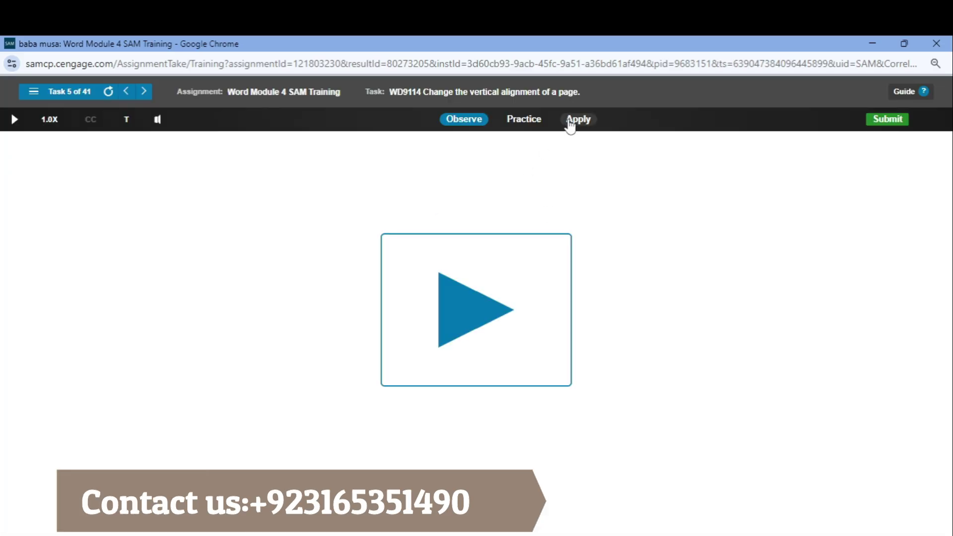
# Open Task 5 in Apply mode and select all the text in the Rockland Proposal document
pyautogui.click(570, 123)
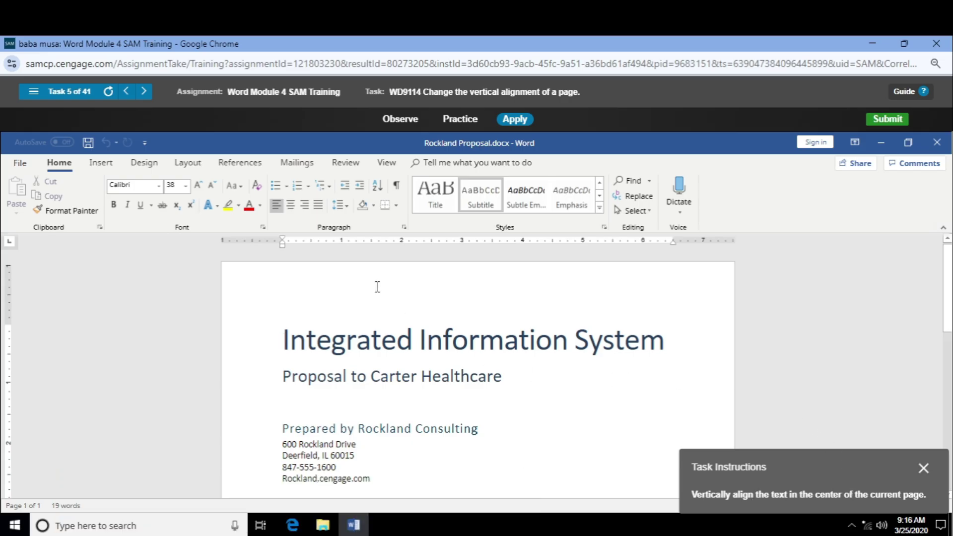
pyautogui.hotkey('ctrl', 'a')
pyautogui.click(403, 337)
pyautogui.click(283, 343)
pyautogui.hotkey('ctrl', 'a')
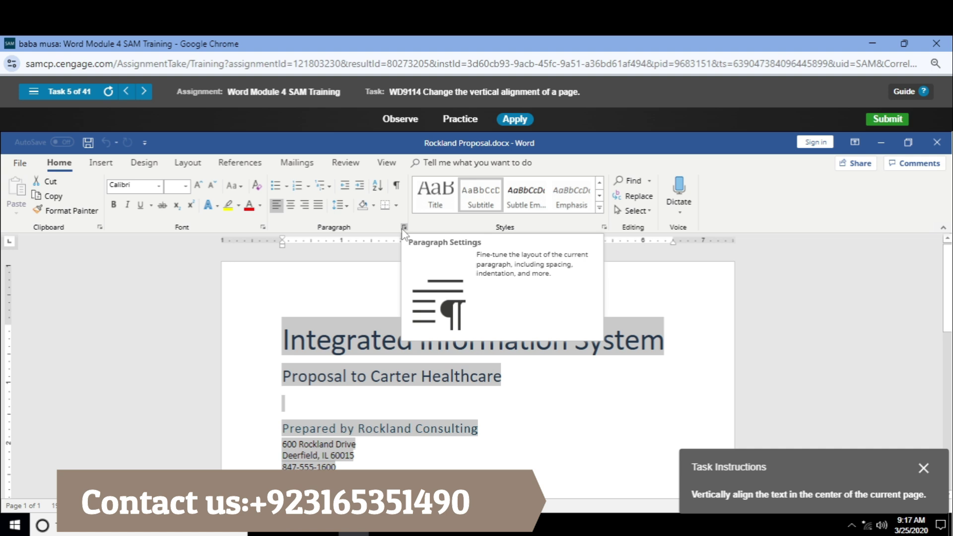
pyautogui.click(404, 228)
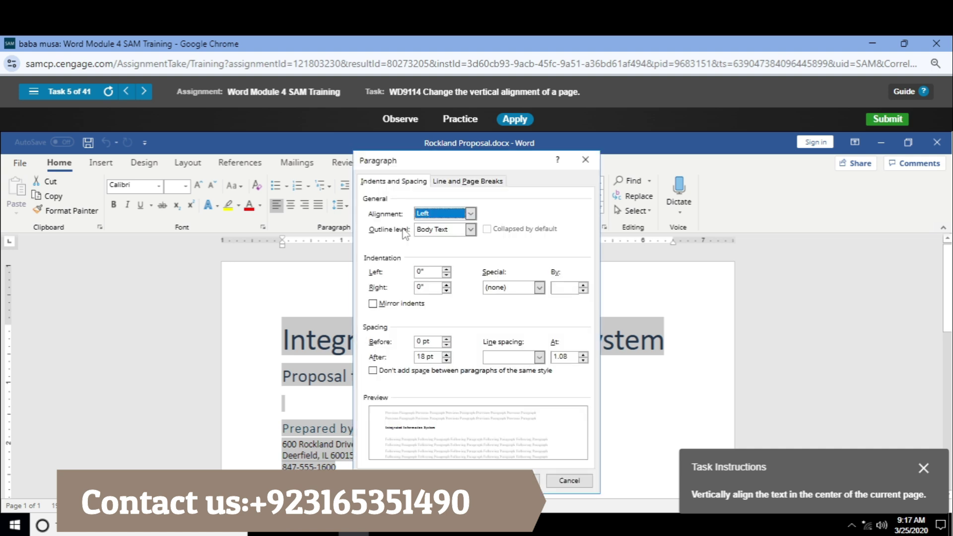
pyautogui.click(439, 215)
pyautogui.click(439, 217)
pyautogui.click(443, 230)
pyautogui.click(443, 230)
pyautogui.click(444, 185)
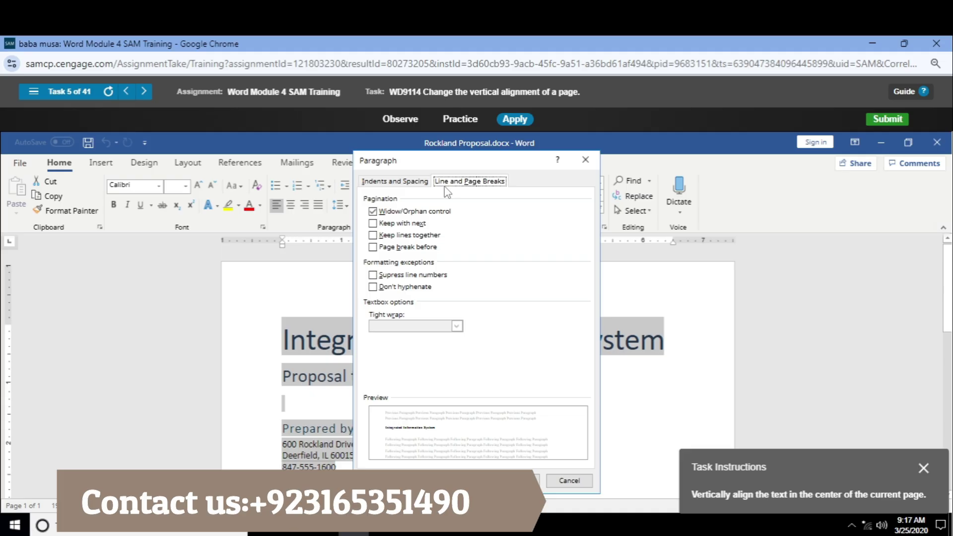
pyautogui.click(400, 183)
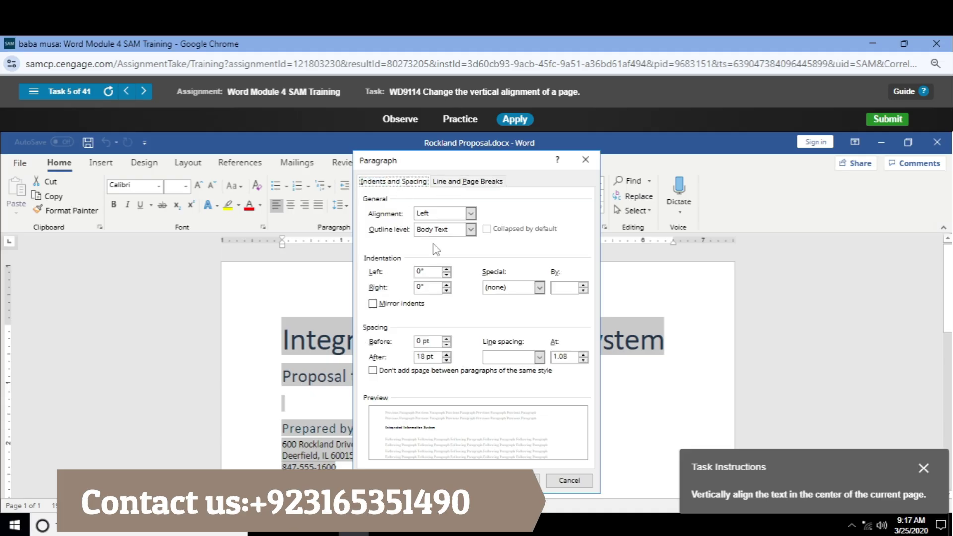
pyautogui.click(470, 229)
pyautogui.click(470, 230)
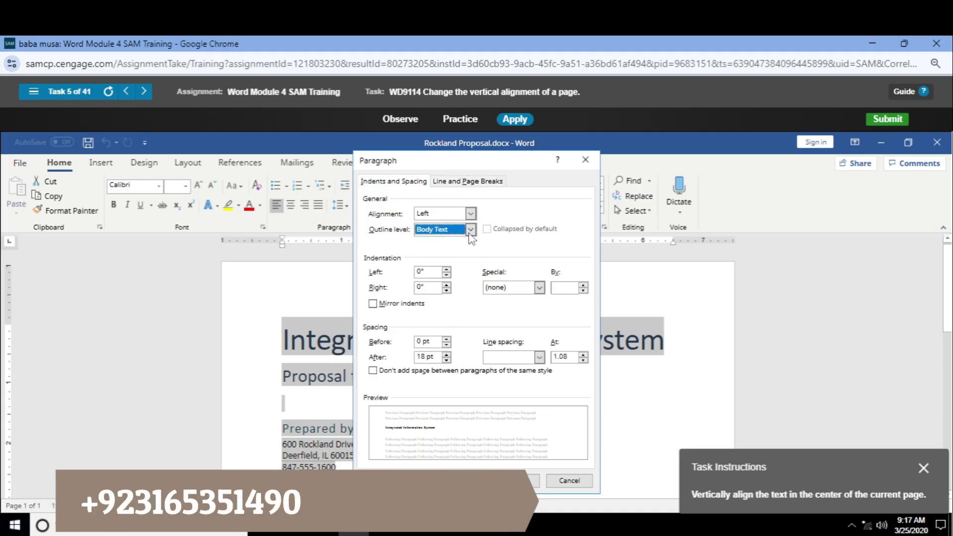
pyautogui.click(470, 214)
pyautogui.click(469, 213)
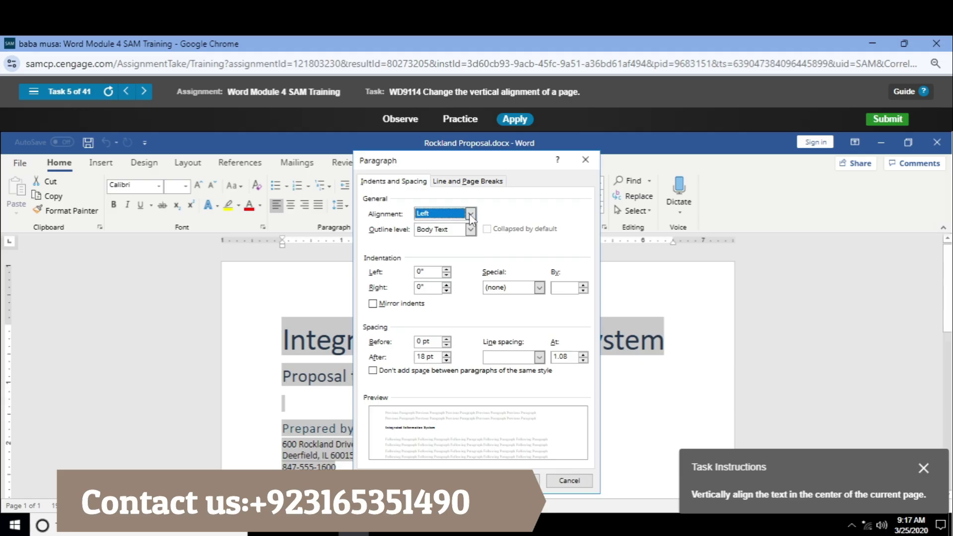
pyautogui.click(469, 213)
pyautogui.click(469, 214)
pyautogui.click(569, 481)
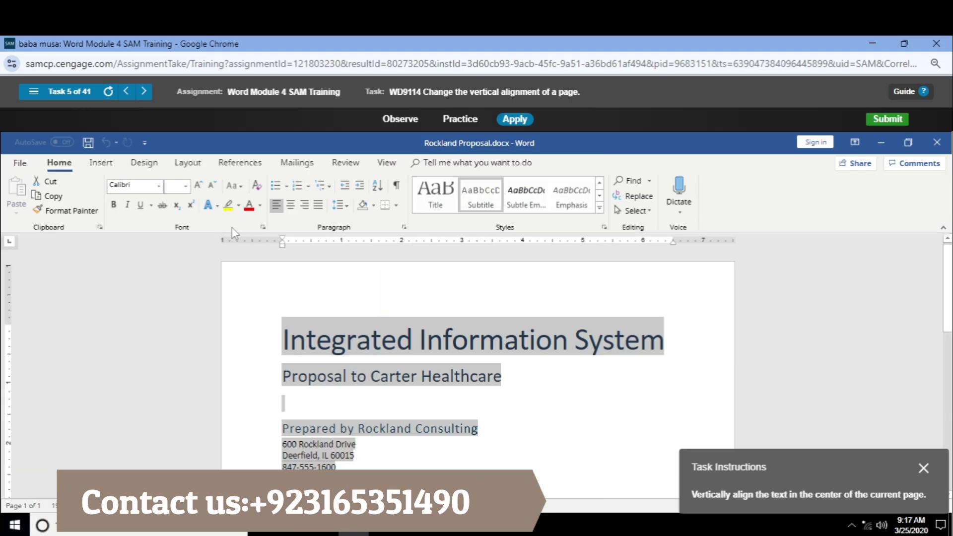
# Check the Font dialog's character spacing, OpenType and basic font settings for a vertical alignment option, and close it without changes
pyautogui.click(263, 227)
pyautogui.click(383, 193)
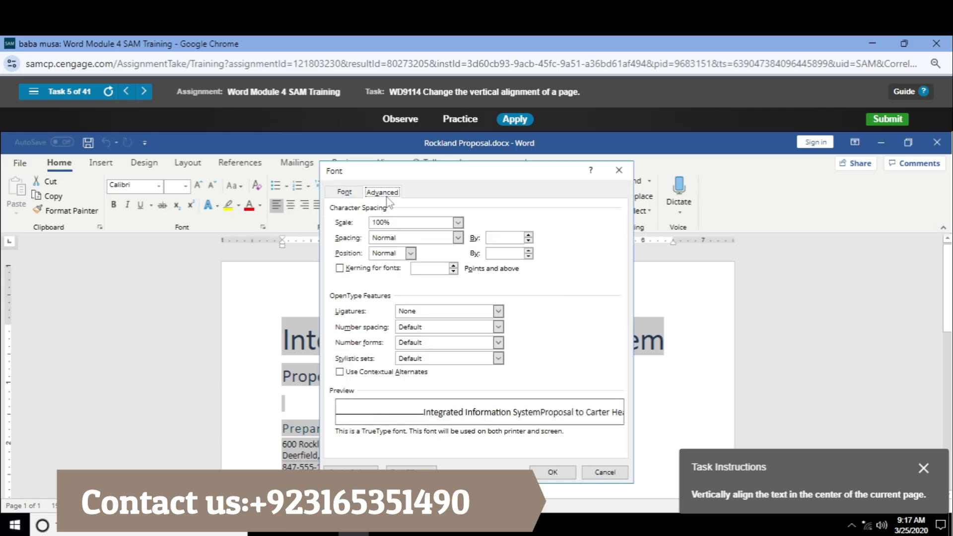
pyautogui.click(404, 253)
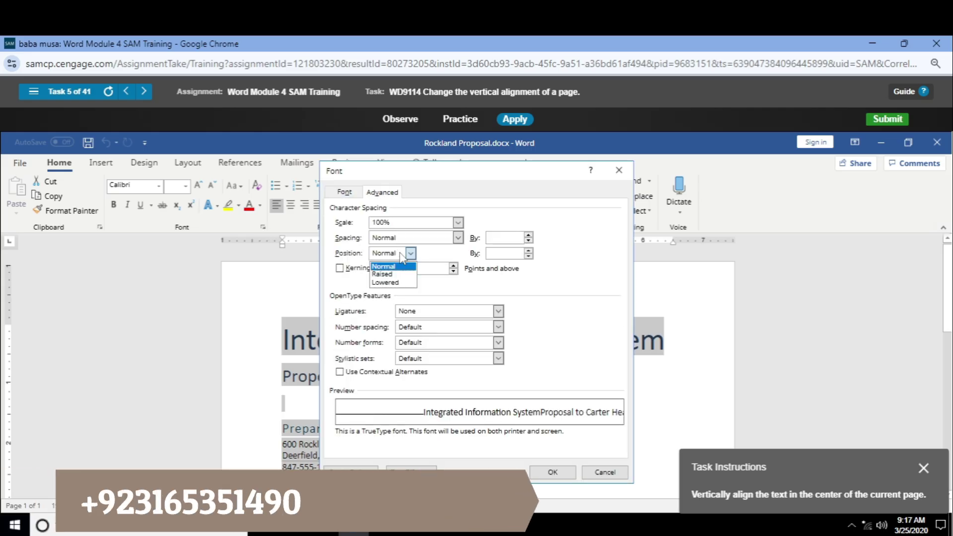
pyautogui.click(401, 254)
pyautogui.click(400, 229)
pyautogui.click(400, 228)
pyautogui.click(399, 243)
pyautogui.click(399, 243)
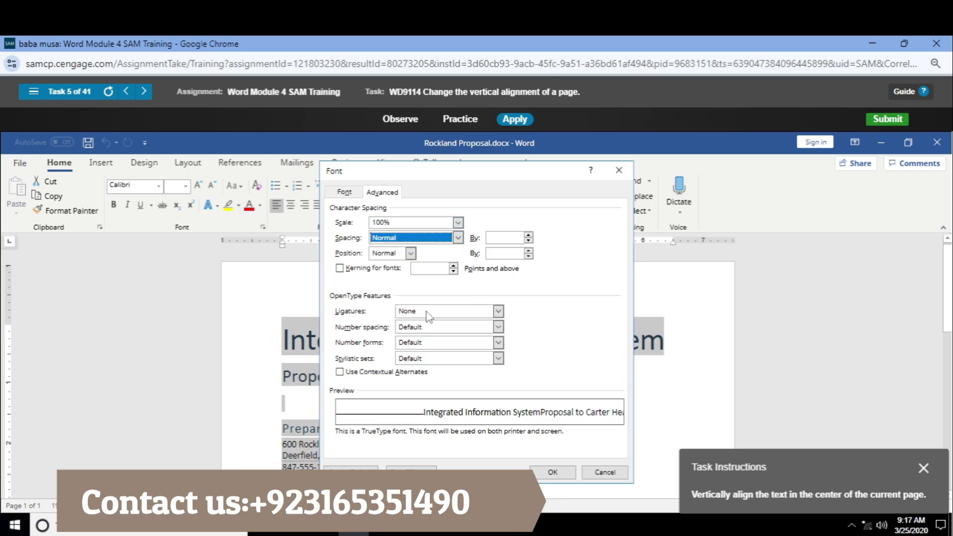
pyautogui.click(455, 359)
pyautogui.click(454, 359)
pyautogui.click(449, 344)
pyautogui.click(450, 354)
pyautogui.click(446, 327)
pyautogui.click(445, 334)
pyautogui.click(445, 312)
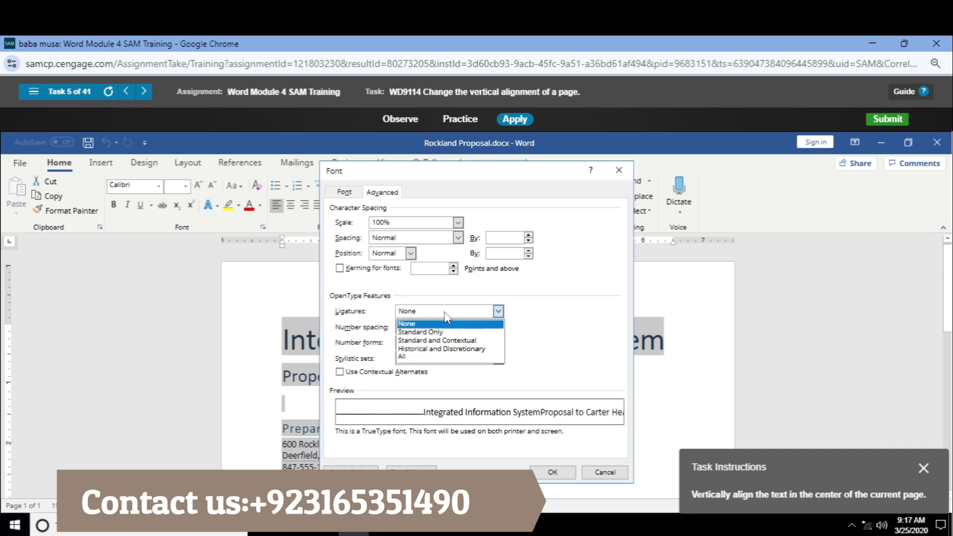
pyautogui.click(446, 323)
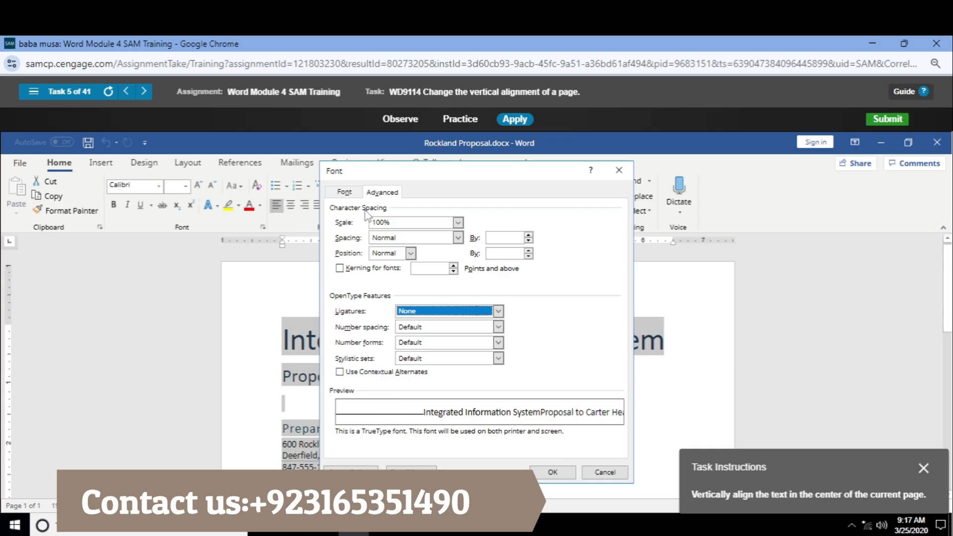
pyautogui.click(344, 192)
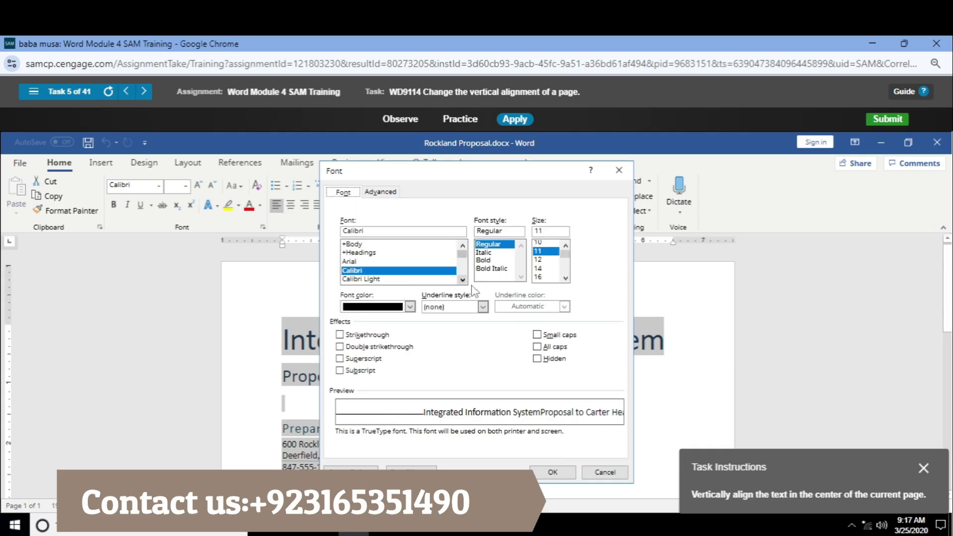
pyautogui.click(604, 473)
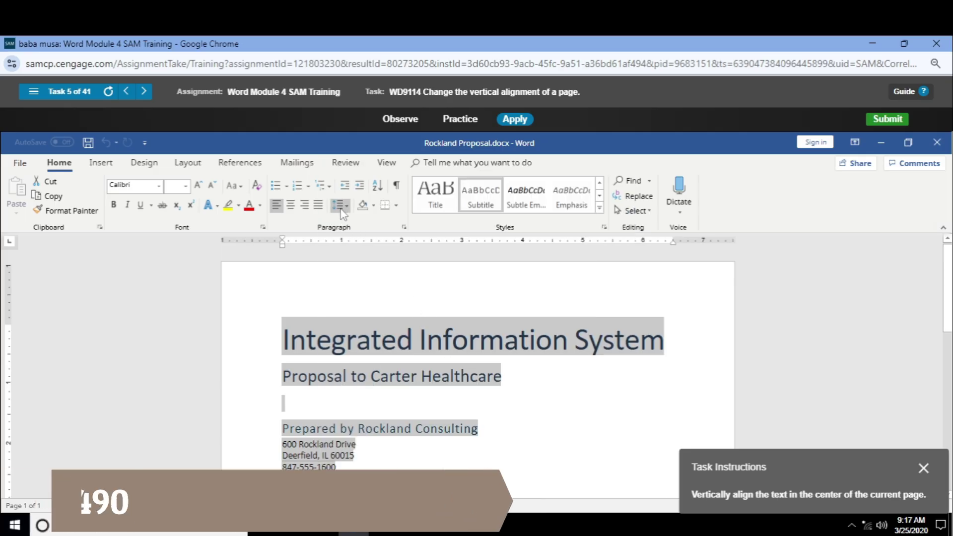
# Try to center the "Integrated Information System" title by setting its paragraph alignment to Centered
pyautogui.click(403, 253)
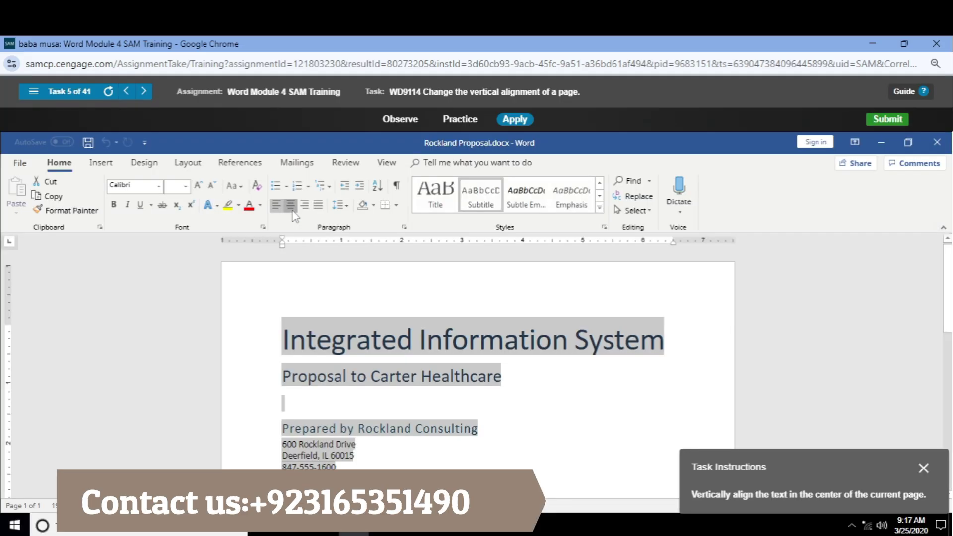
pyautogui.click(291, 208)
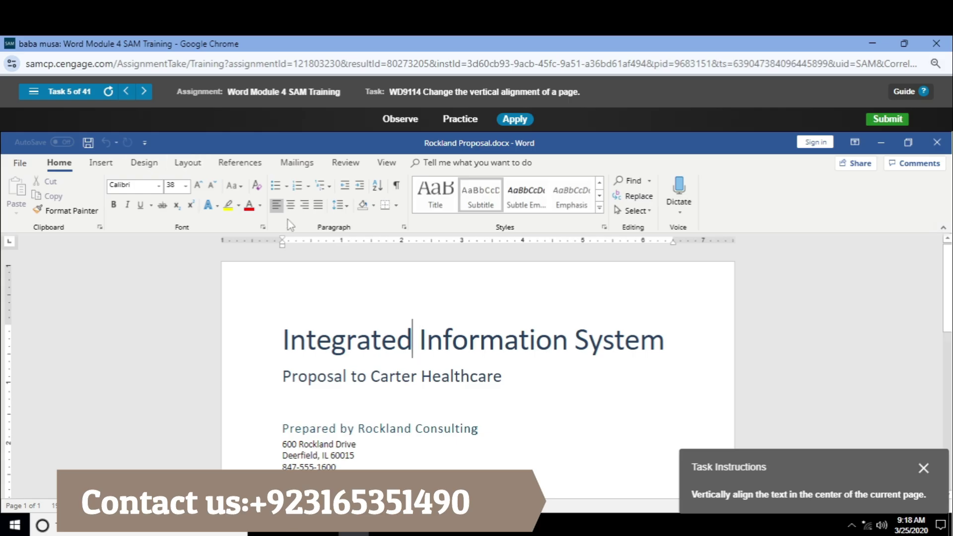
pyautogui.click(404, 226)
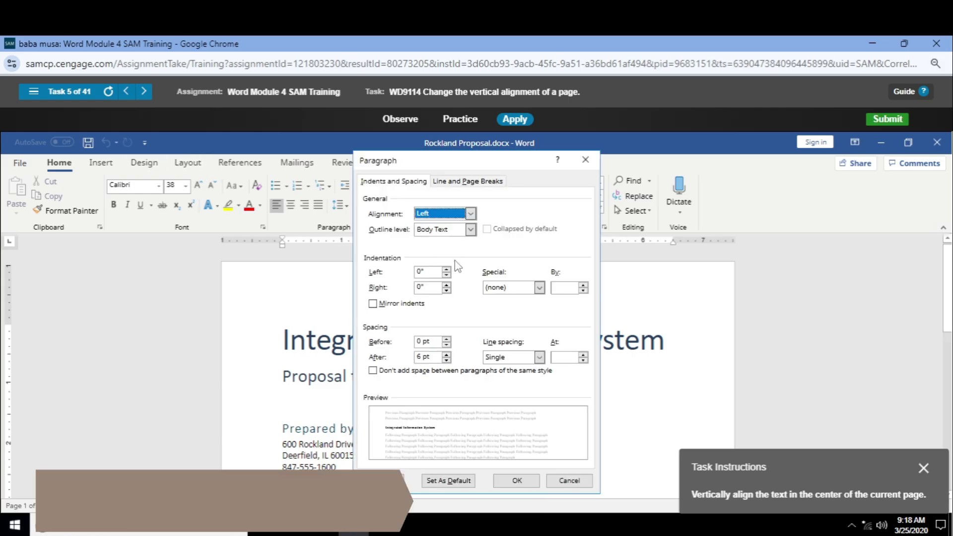
pyautogui.click(454, 217)
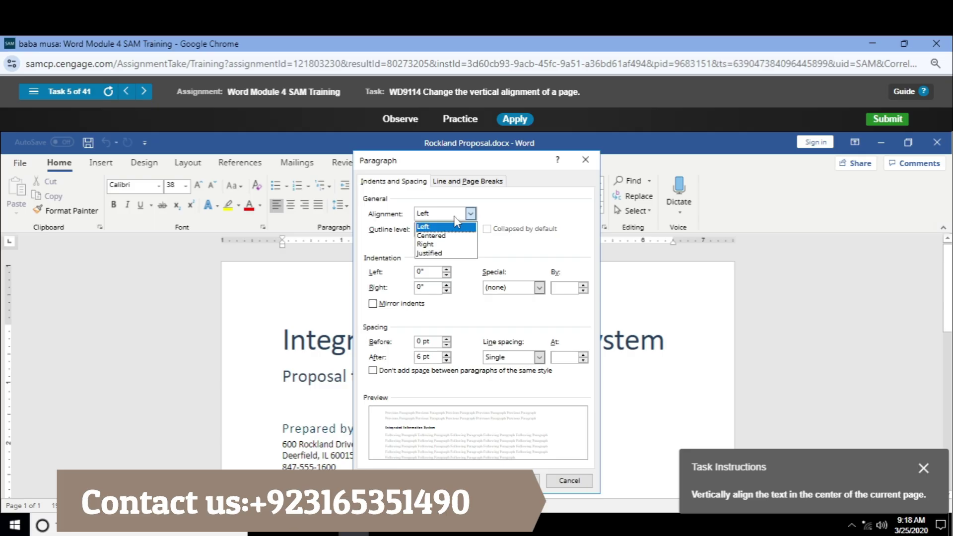
pyautogui.click(448, 234)
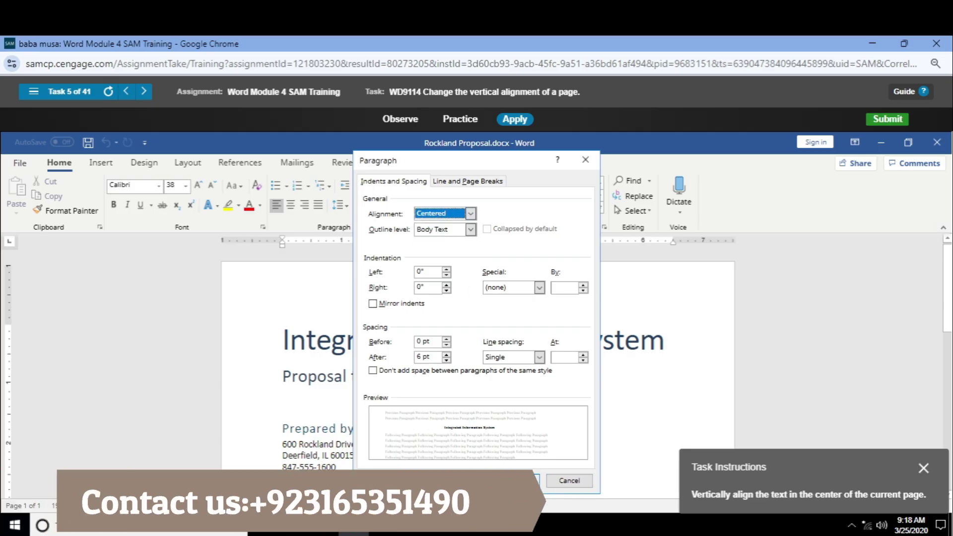
pyautogui.press('Return')
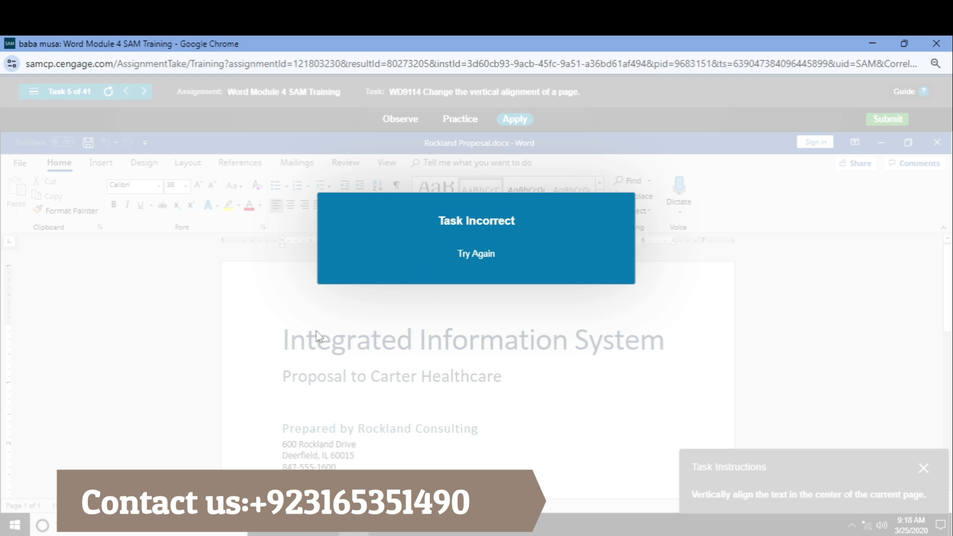
# Select all the document text and try setting its paragraph alignment to Centered
pyautogui.click(291, 338)
pyautogui.hotkey('ctrl', 'a')
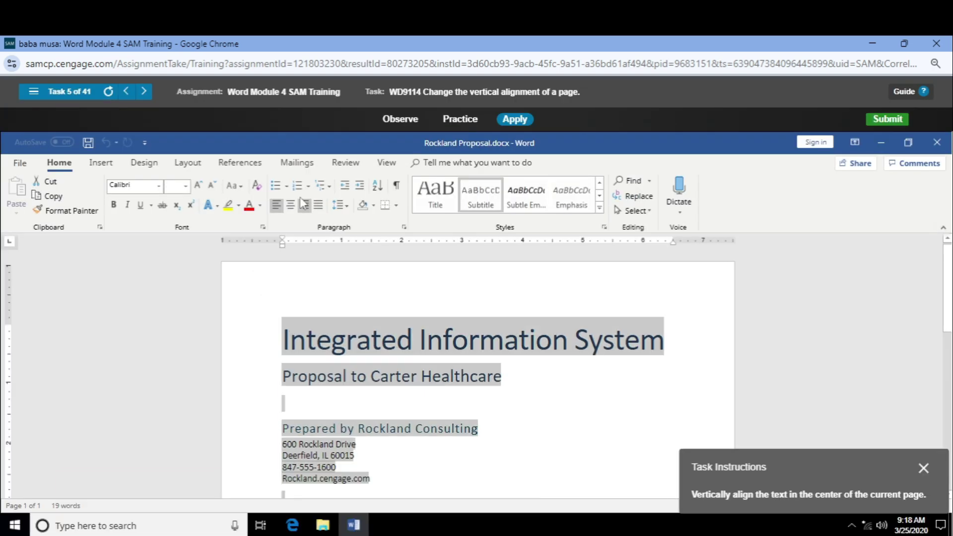
pyautogui.click(404, 227)
pyautogui.click(450, 219)
pyautogui.click(436, 229)
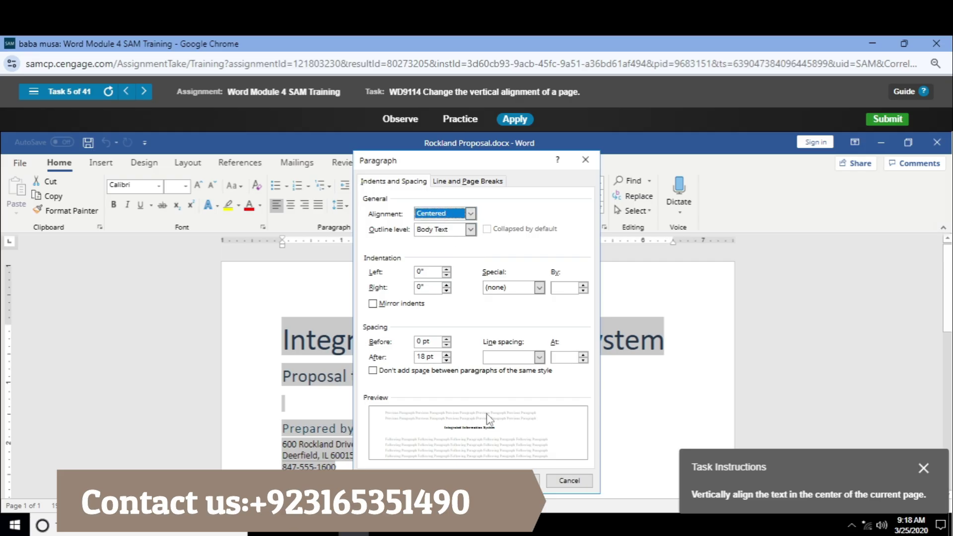
pyautogui.click(516, 480)
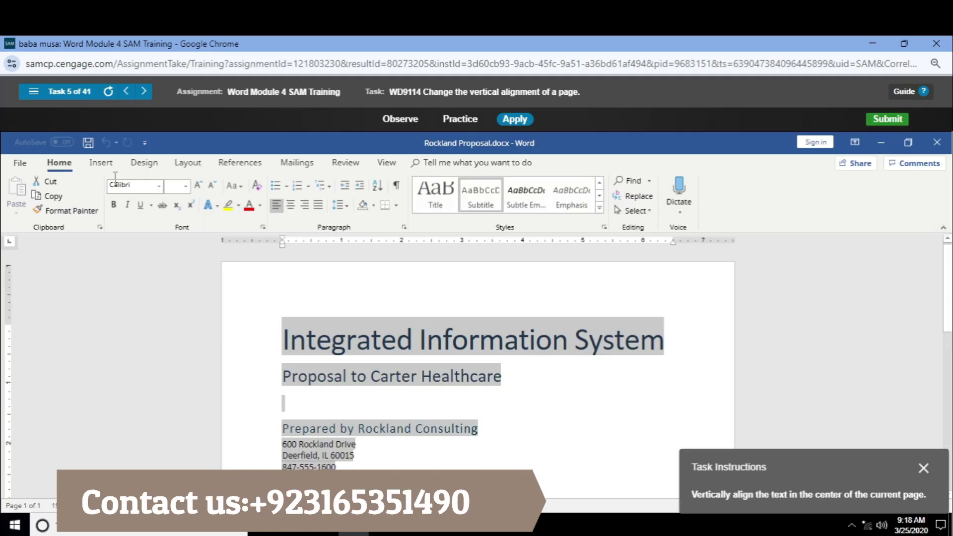
# Look through the document's paragraph spacing, theme font and effect options for a vertical alignment setting
pyautogui.click(101, 163)
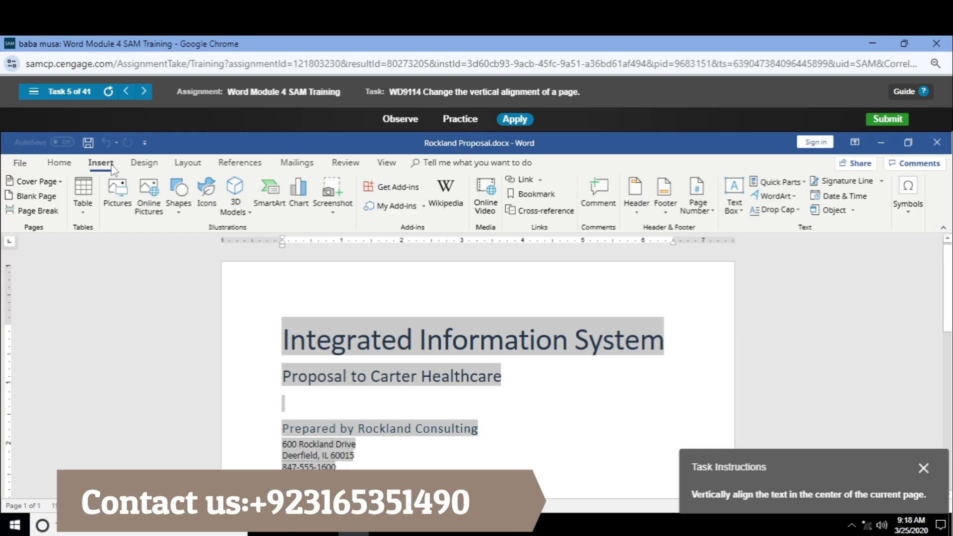
pyautogui.click(152, 166)
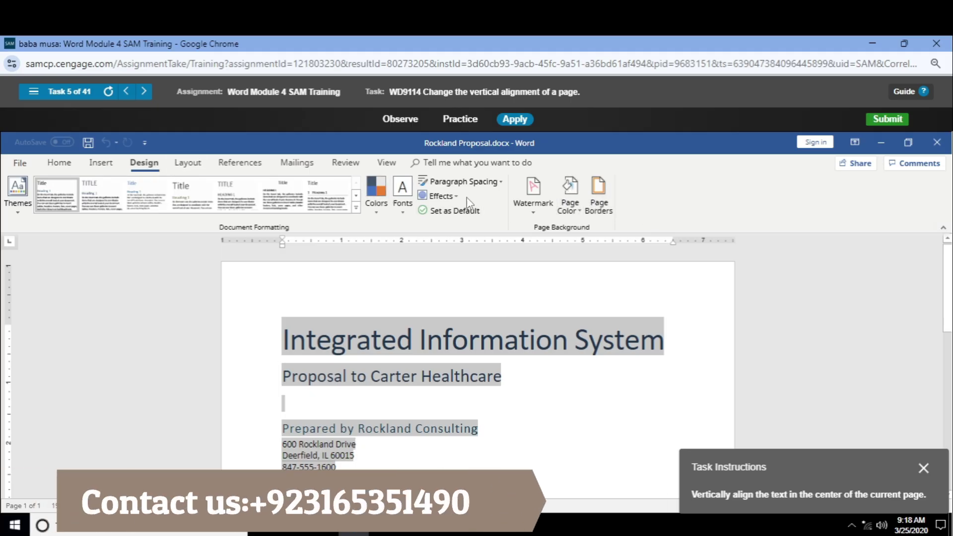
pyautogui.click(474, 183)
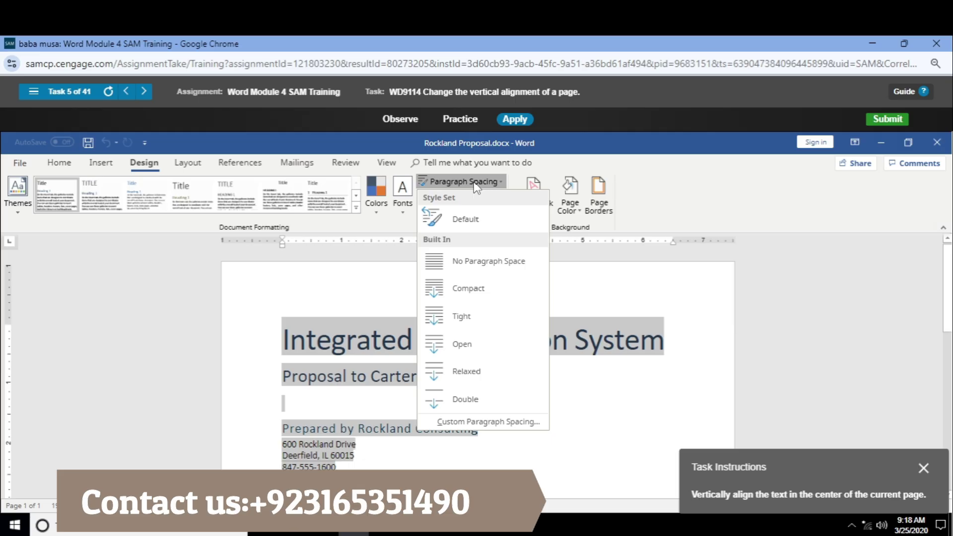
pyautogui.click(476, 184)
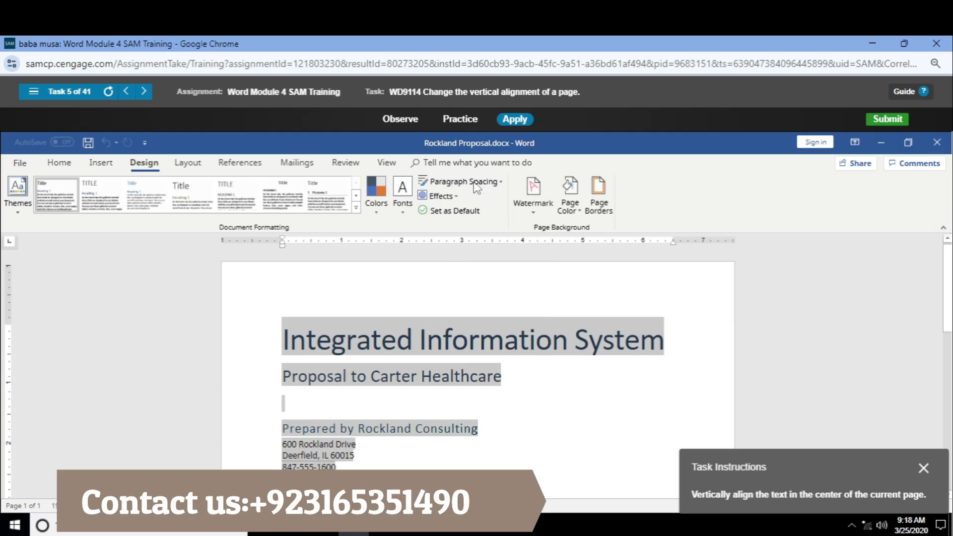
pyautogui.click(402, 205)
pyautogui.click(403, 205)
pyautogui.click(440, 196)
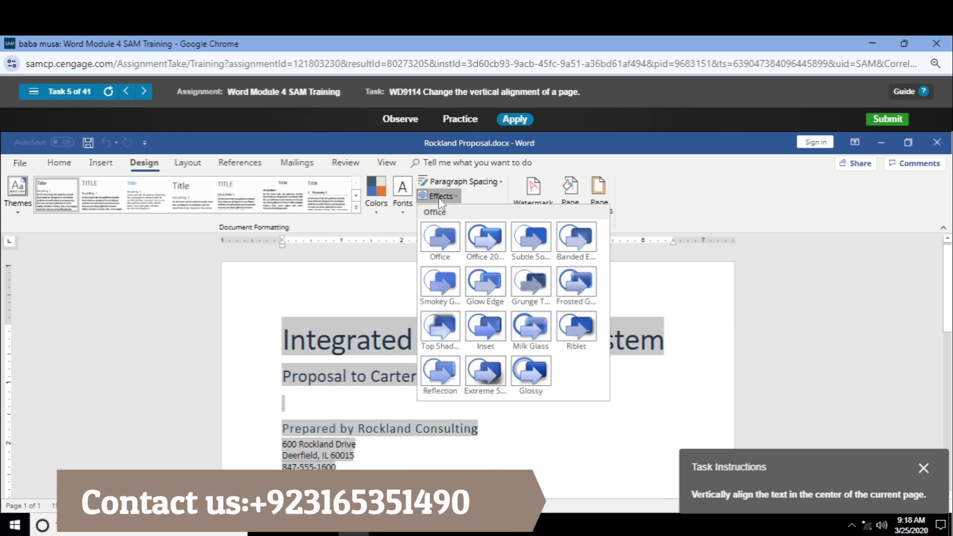
pyautogui.click(454, 183)
pyautogui.click(455, 182)
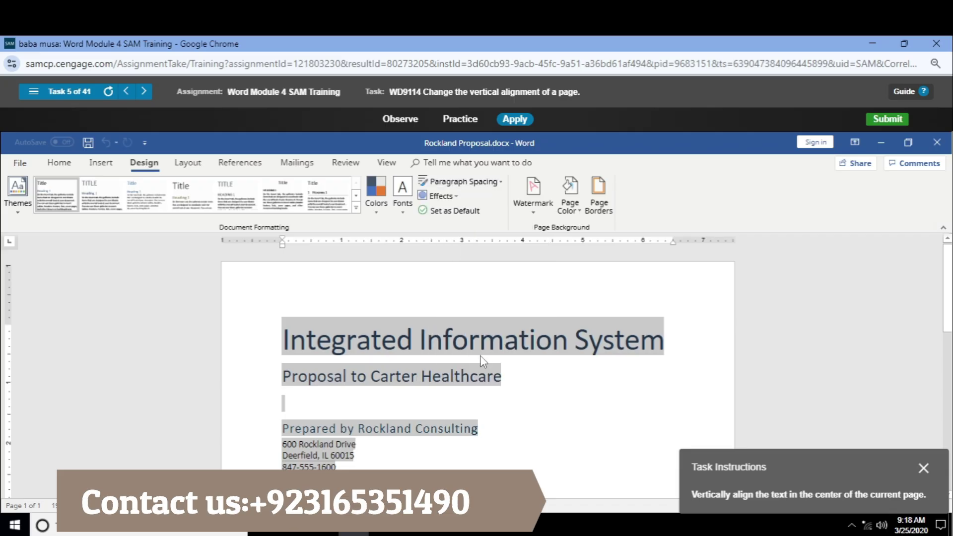
pyautogui.scroll(-5, 484, 354)
pyautogui.scroll(5, 485, 353)
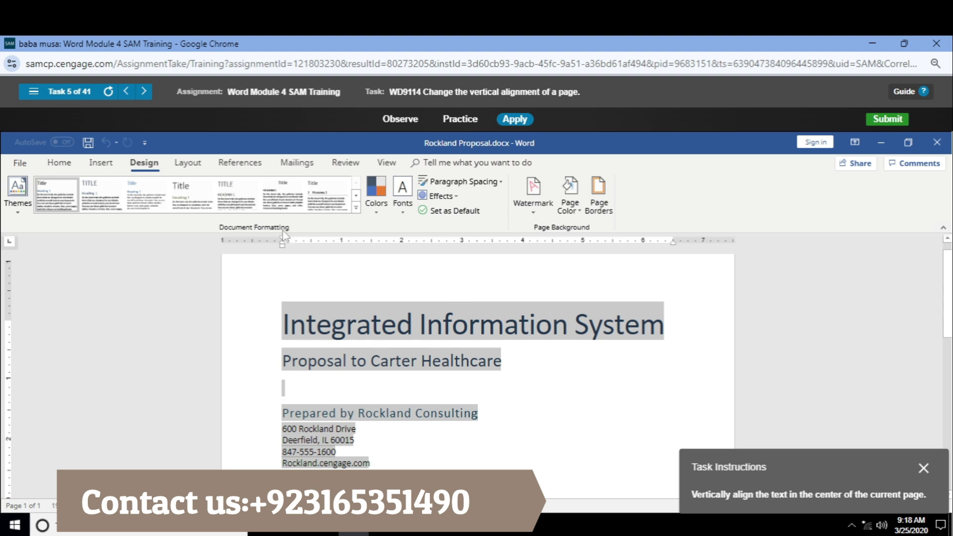
# Try applying the object alignment option Align Center to the selected text and review the other alignment choices
pyautogui.click(188, 163)
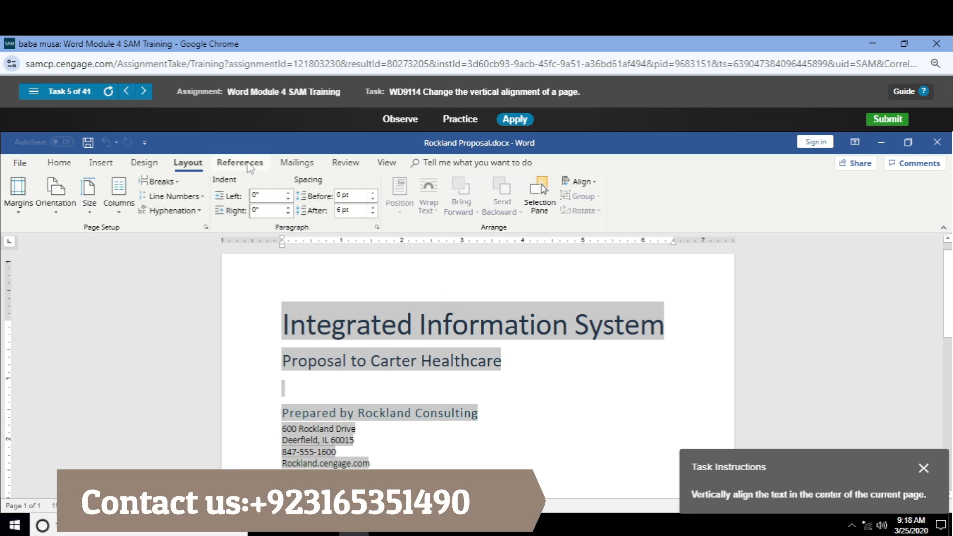
pyautogui.click(581, 182)
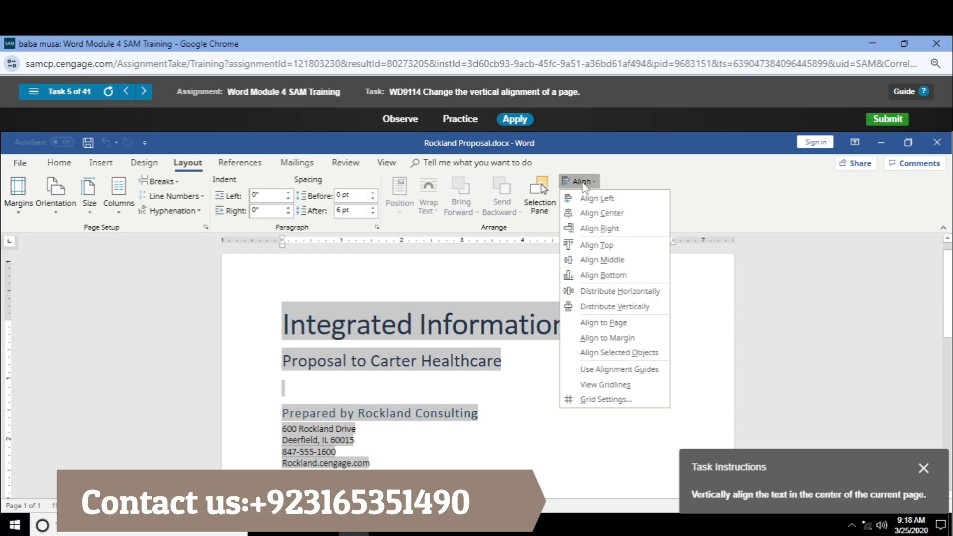
pyautogui.click(597, 214)
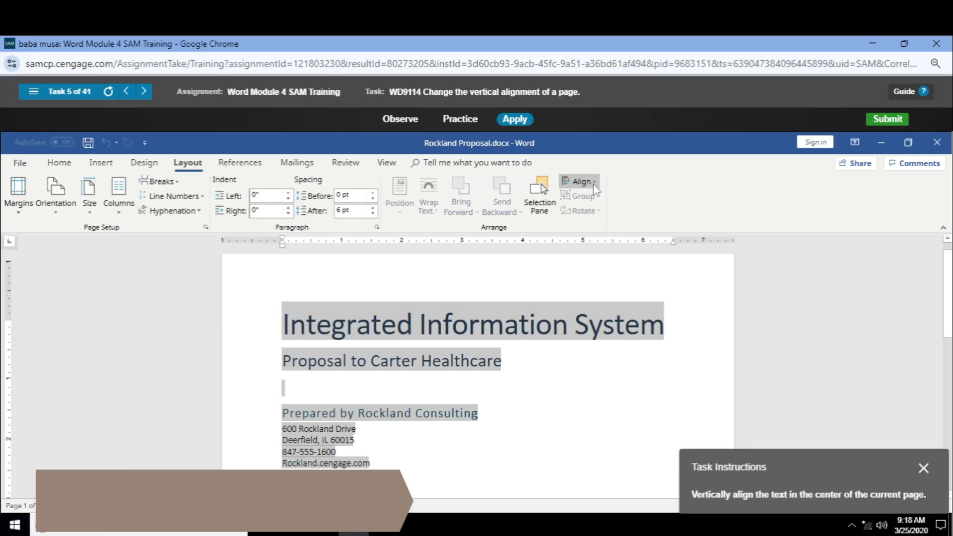
pyautogui.click(594, 183)
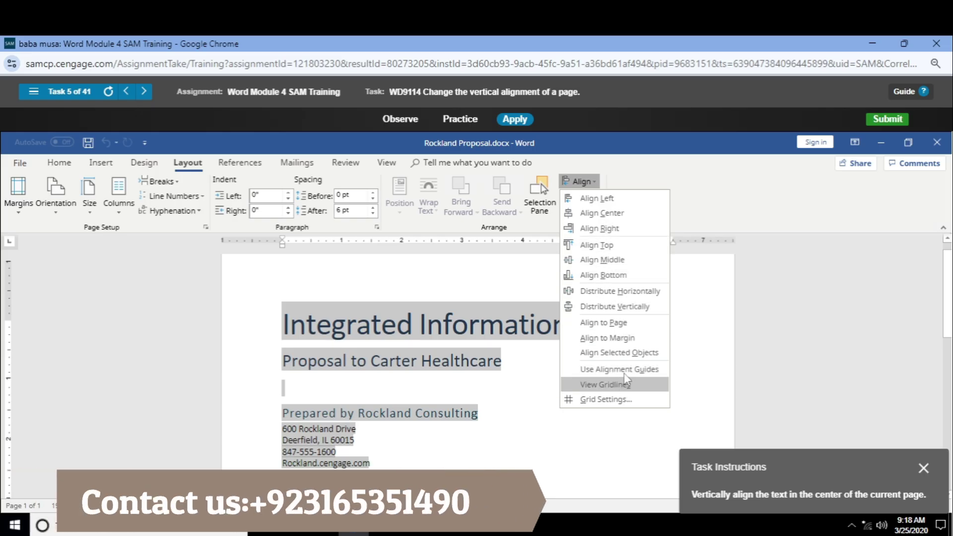
pyautogui.click(483, 241)
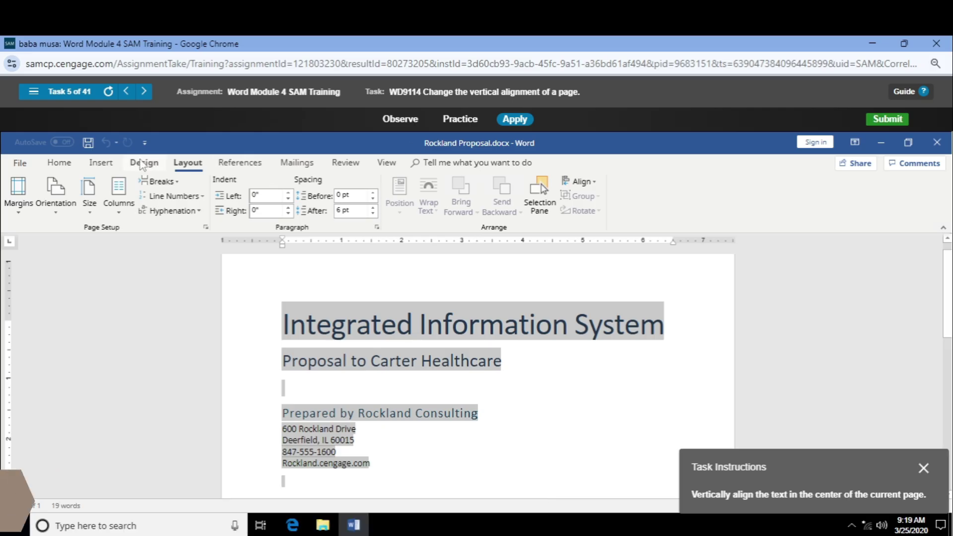
# Try setting the selected text's paragraph alignment to Justified with the Body Text outline level
pyautogui.click(70, 164)
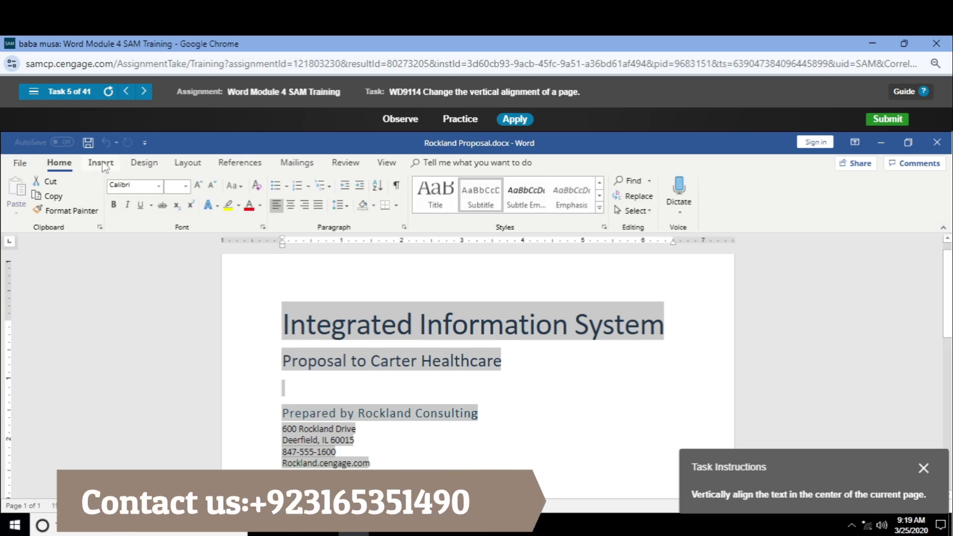
pyautogui.click(102, 163)
pyautogui.click(59, 164)
pyautogui.click(404, 228)
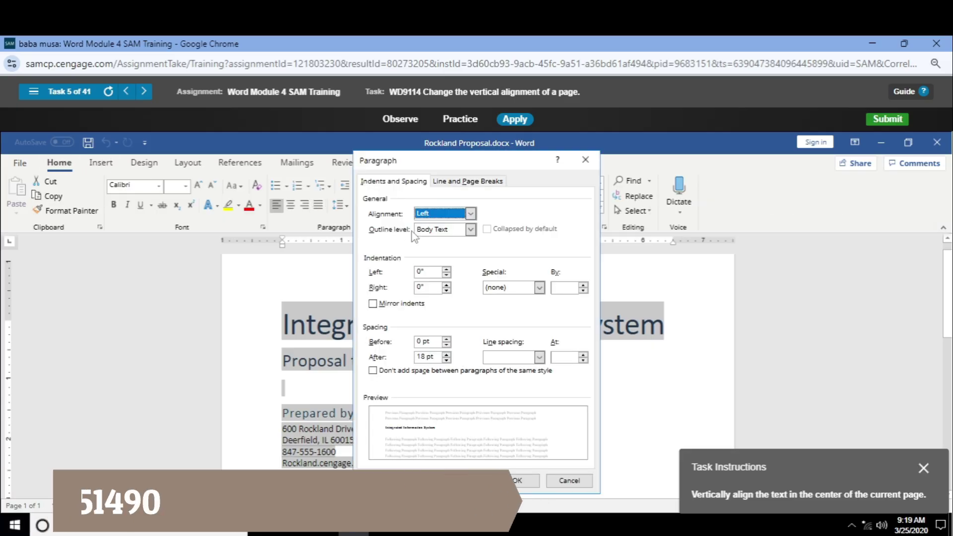
pyautogui.click(469, 213)
pyautogui.click(460, 254)
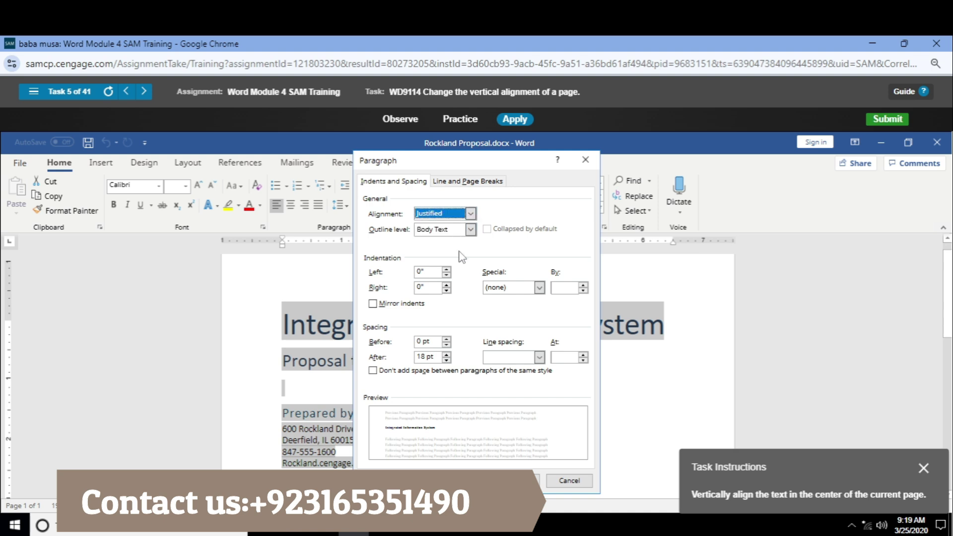
pyautogui.click(446, 181)
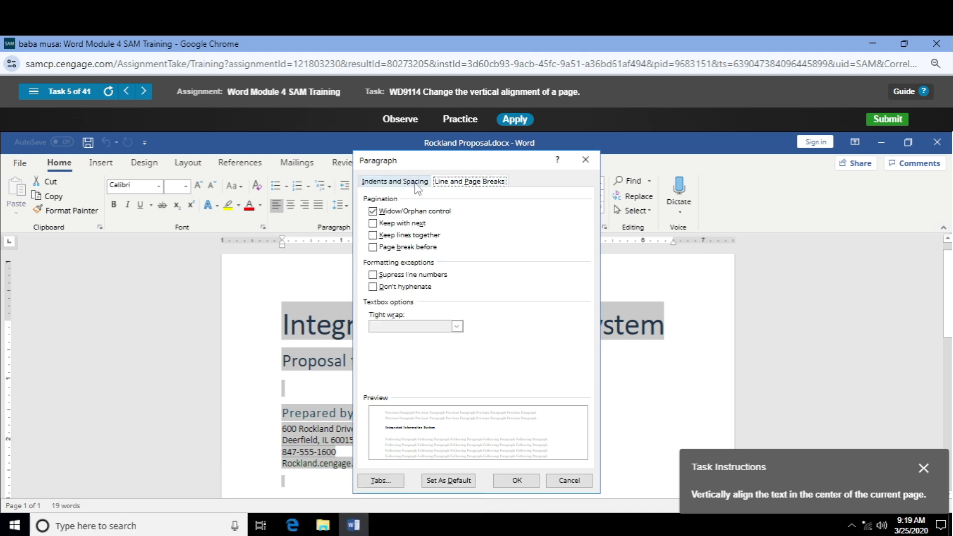
pyautogui.click(417, 184)
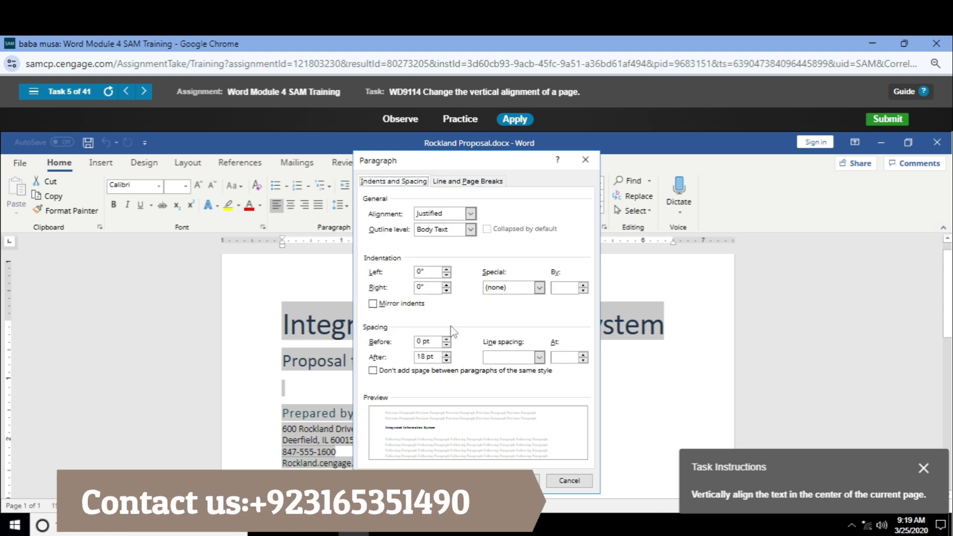
pyautogui.click(445, 229)
pyautogui.click(437, 240)
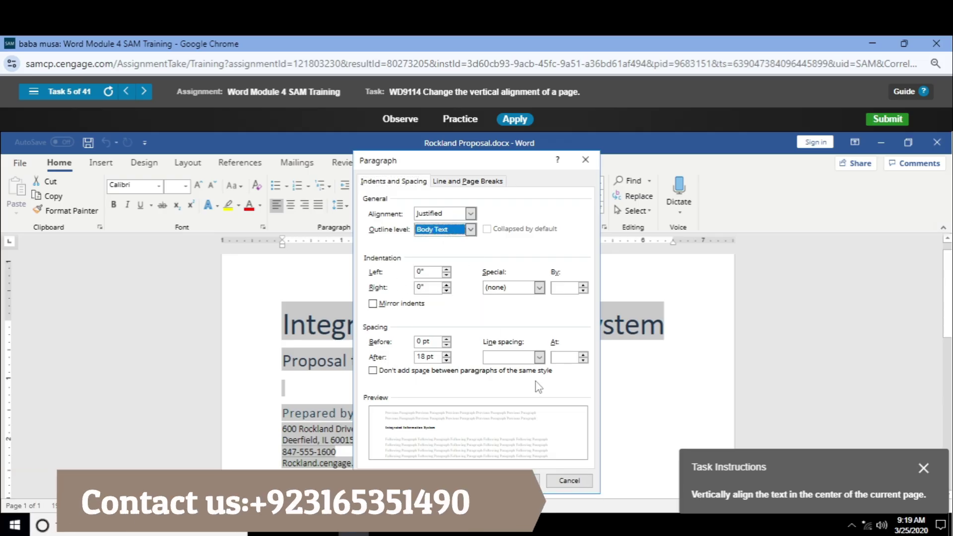
pyautogui.press('Return')
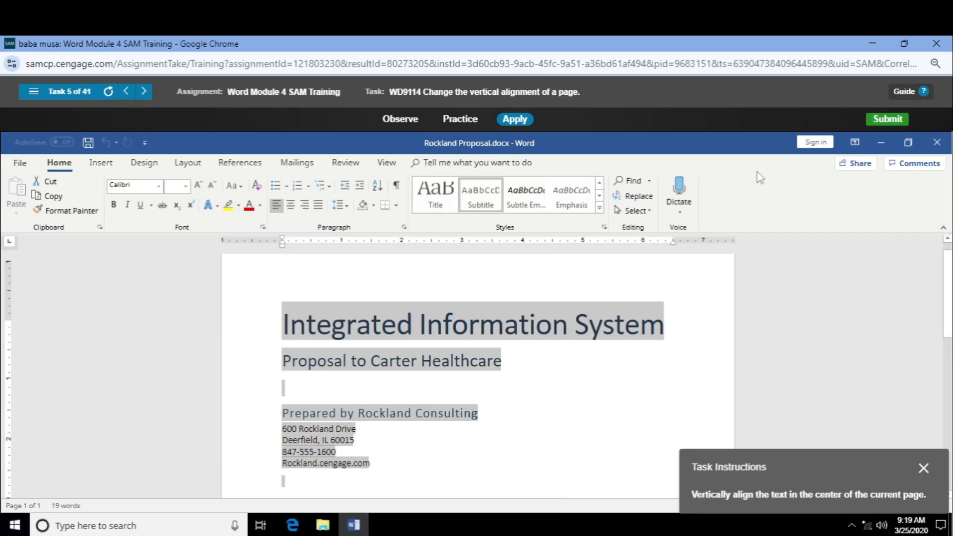
# Leave Task 5, check Task 4 in Apply mode, and open Task 6, Define a new bullet, in Apply mode
pyautogui.click(127, 91)
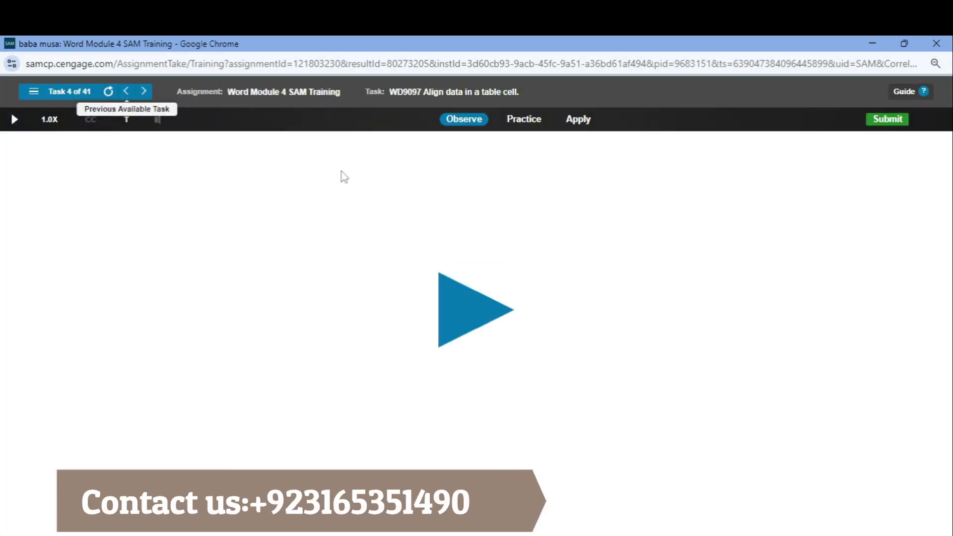
pyautogui.click(576, 120)
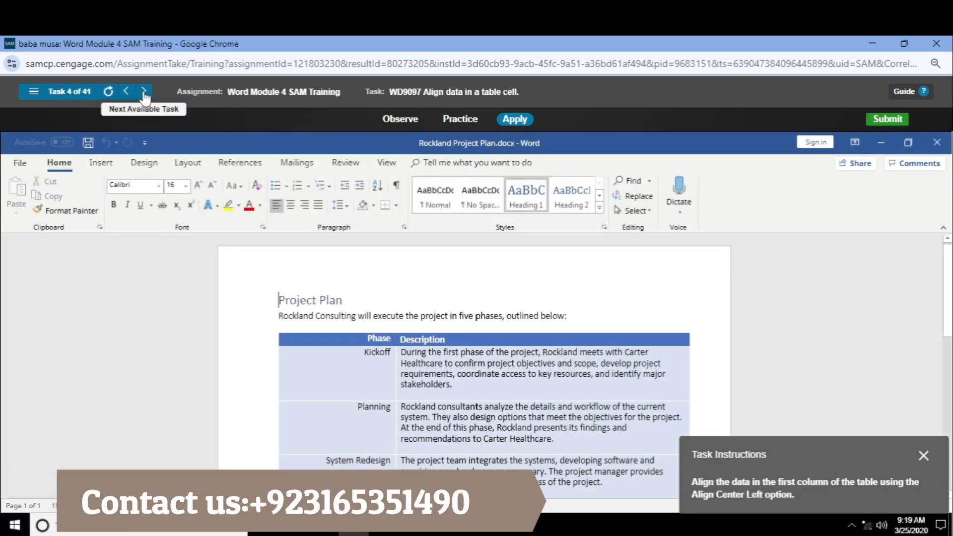
pyautogui.click(144, 92)
pyautogui.click(144, 92)
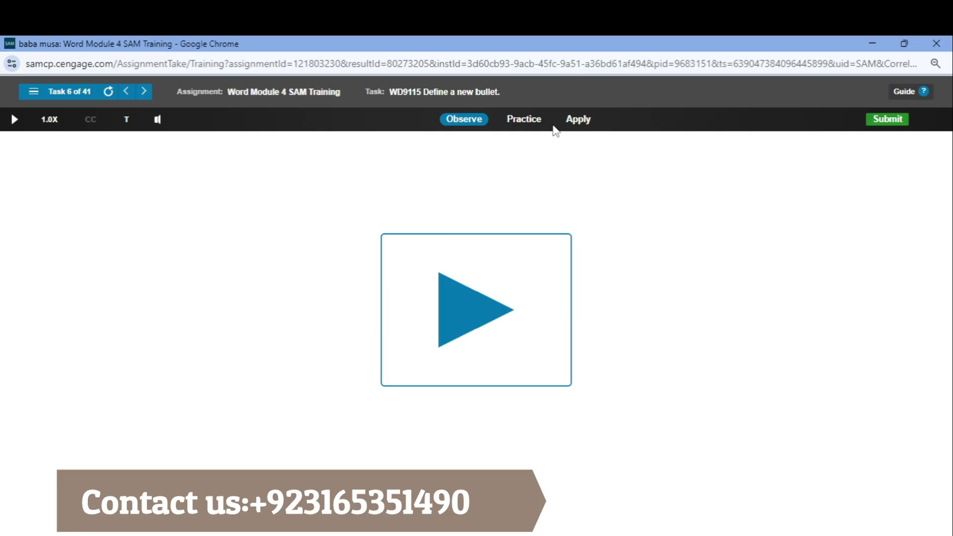
pyautogui.click(572, 121)
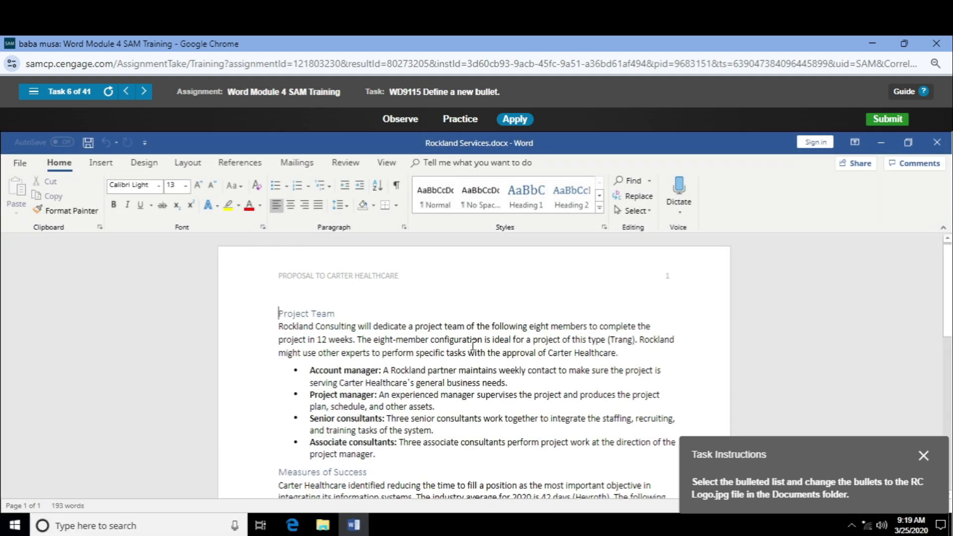
pyautogui.scroll(-1, 474, 328)
pyautogui.scroll(-1, 467, 322)
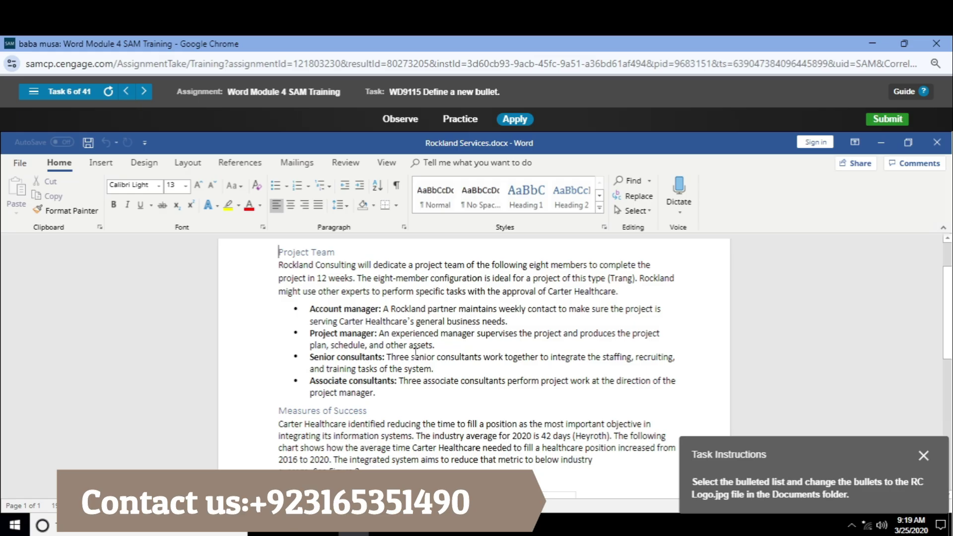
pyautogui.click(295, 308)
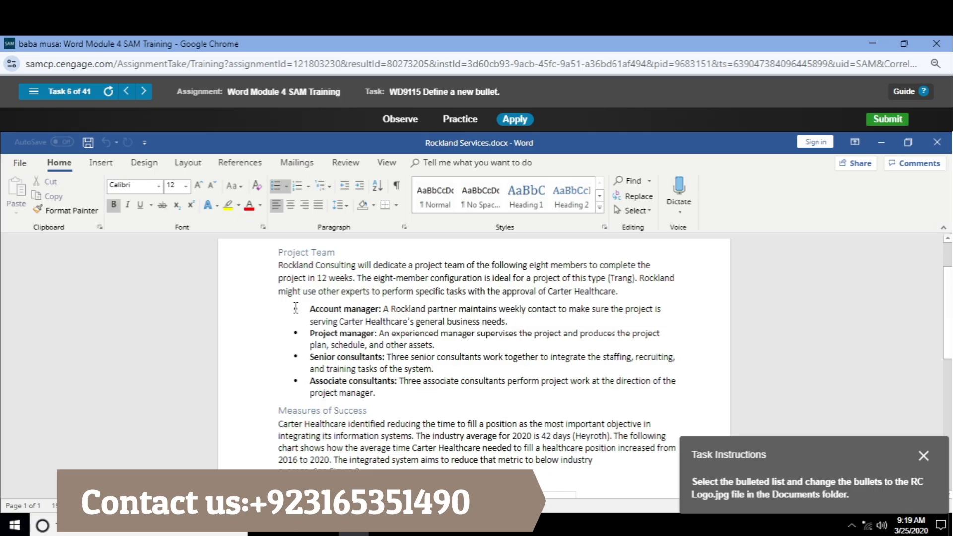
pyautogui.click(286, 186)
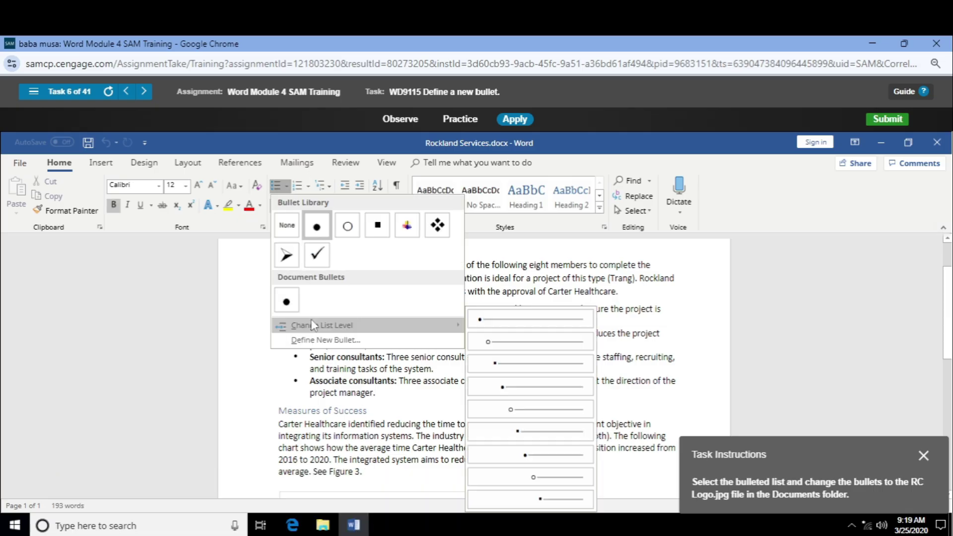
pyautogui.click(324, 340)
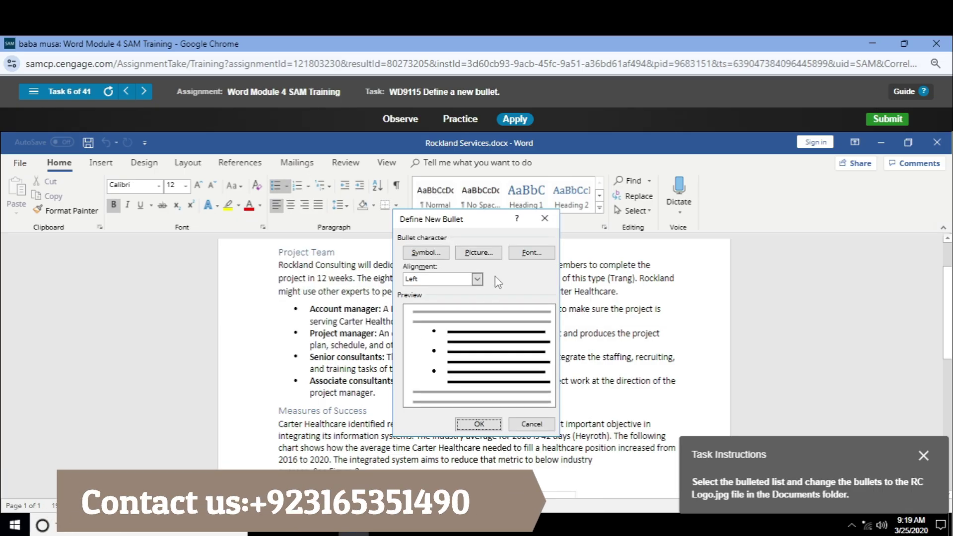
pyautogui.click(489, 253)
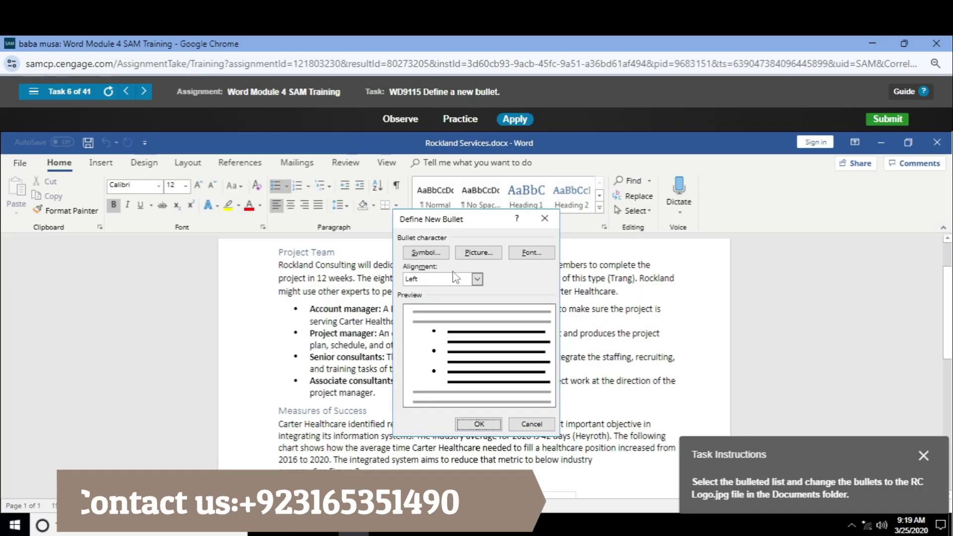
pyautogui.click(433, 254)
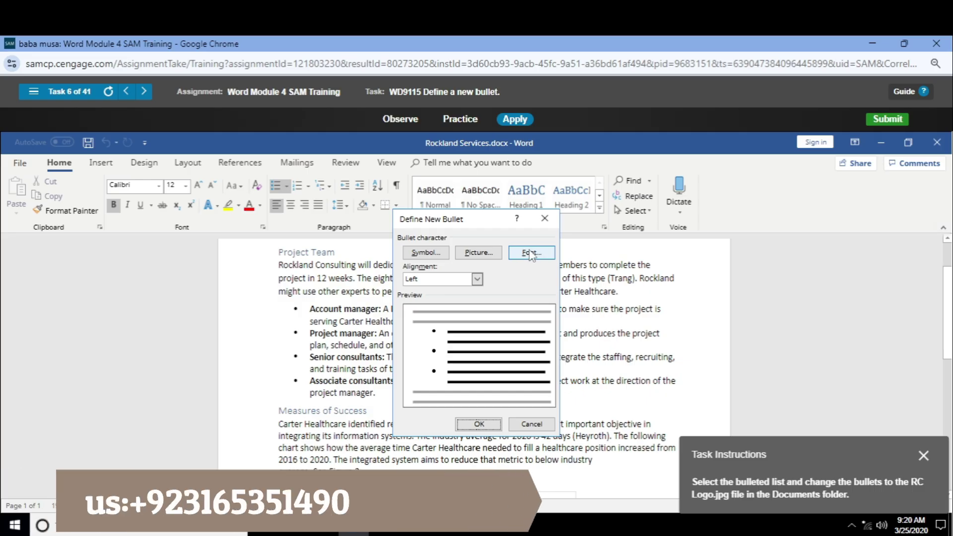
pyautogui.click(484, 250)
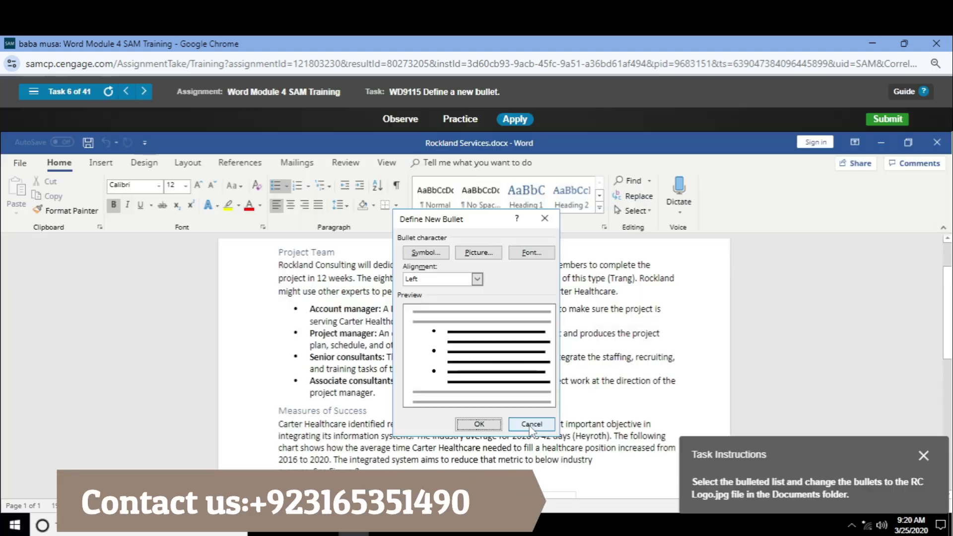
pyautogui.click(529, 426)
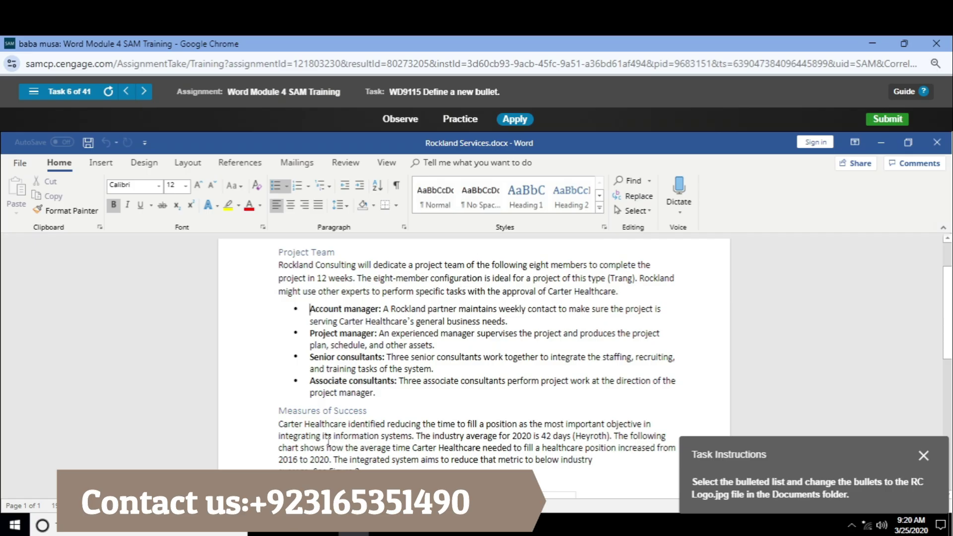
# Select the whole Project Team bulleted list and define its bullets as the RC Logo.jpg picture from the Documents folder
pyautogui.moveTo(383, 393); pyautogui.dragTo(310, 307)
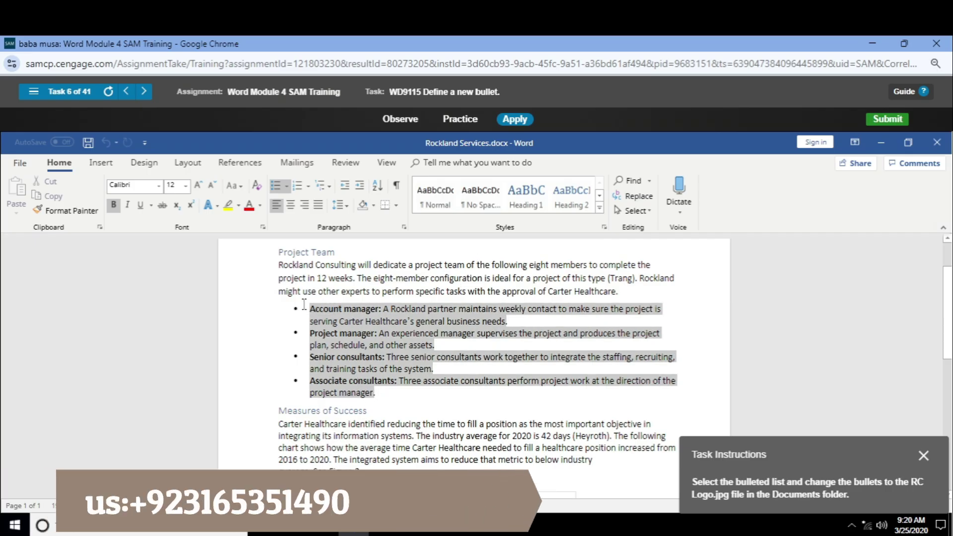
pyautogui.click(287, 187)
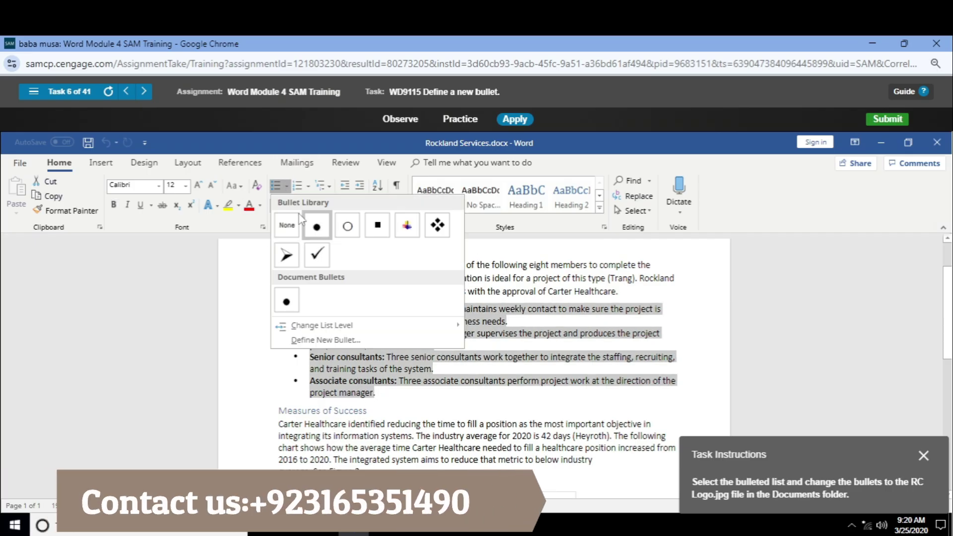
pyautogui.click(323, 338)
pyautogui.click(464, 254)
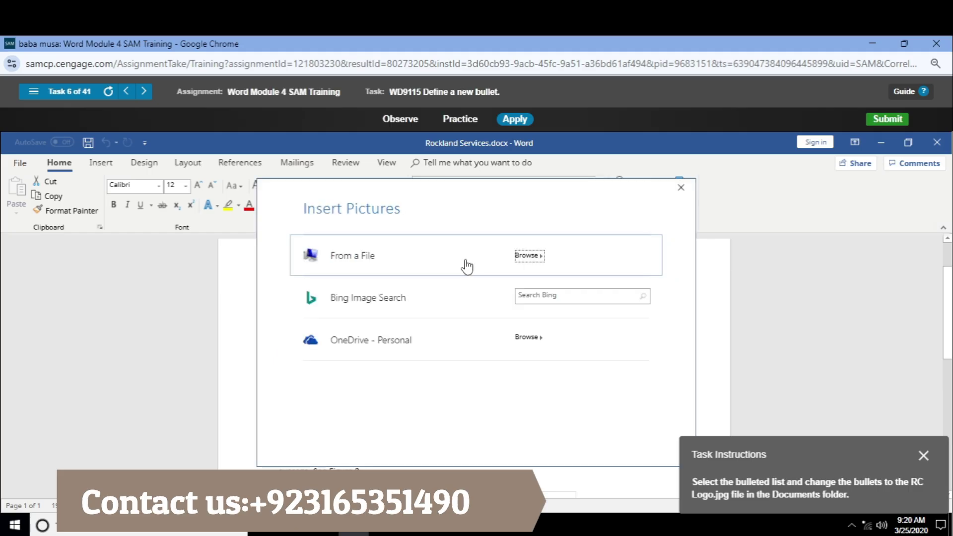
pyautogui.click(467, 267)
pyautogui.click(437, 293)
pyautogui.click(549, 440)
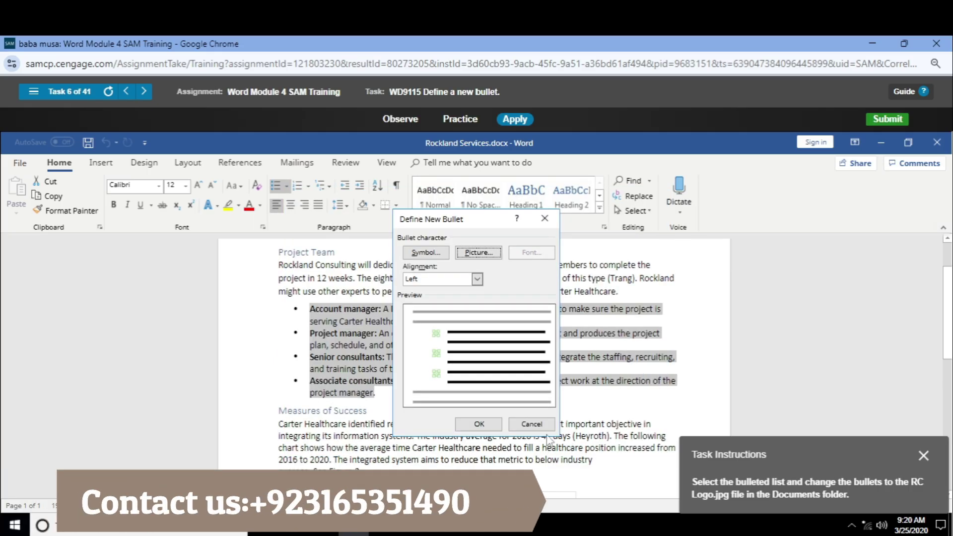
pyautogui.click(492, 427)
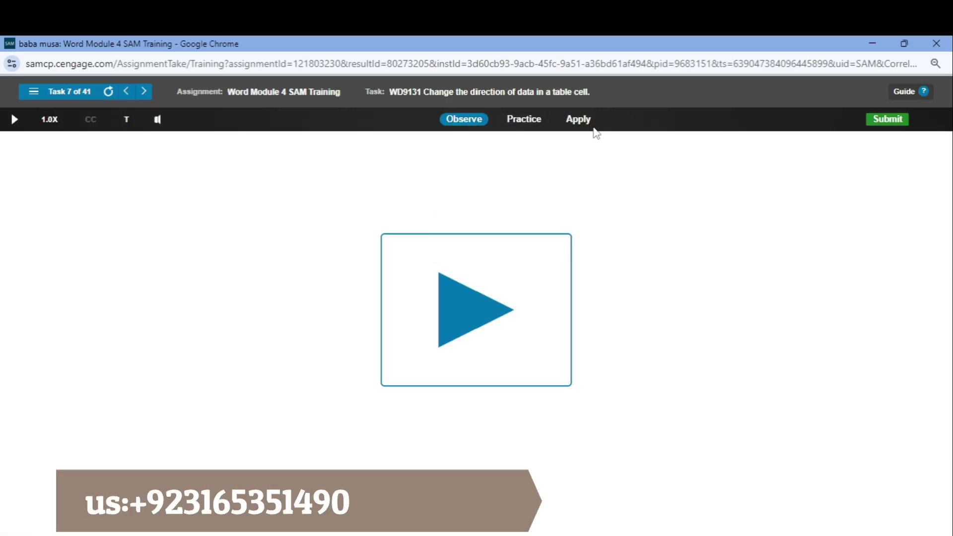
# Start Task 7 in Apply mode and change the Phone header cell's text direction to read vertically from bottom to top
pyautogui.click(584, 125)
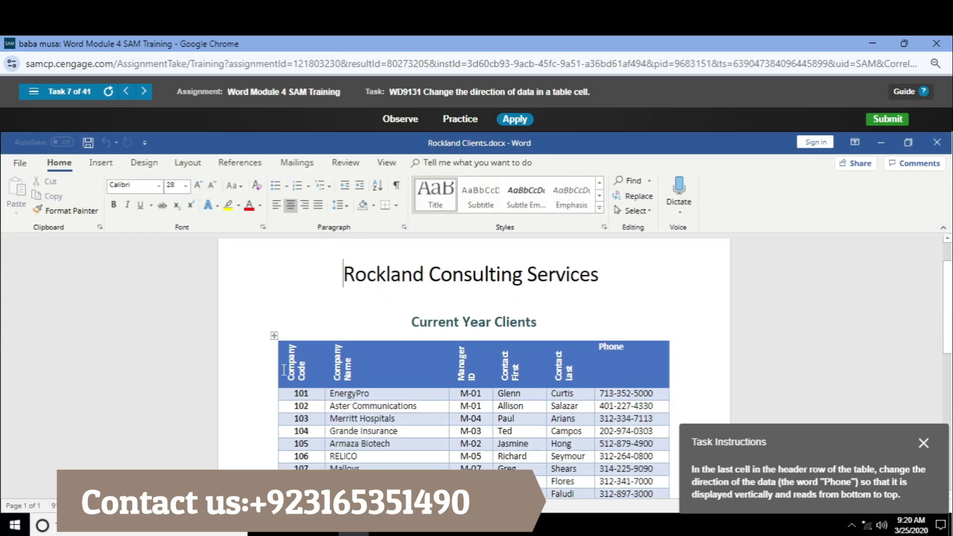
pyautogui.scroll(-2, 282, 369)
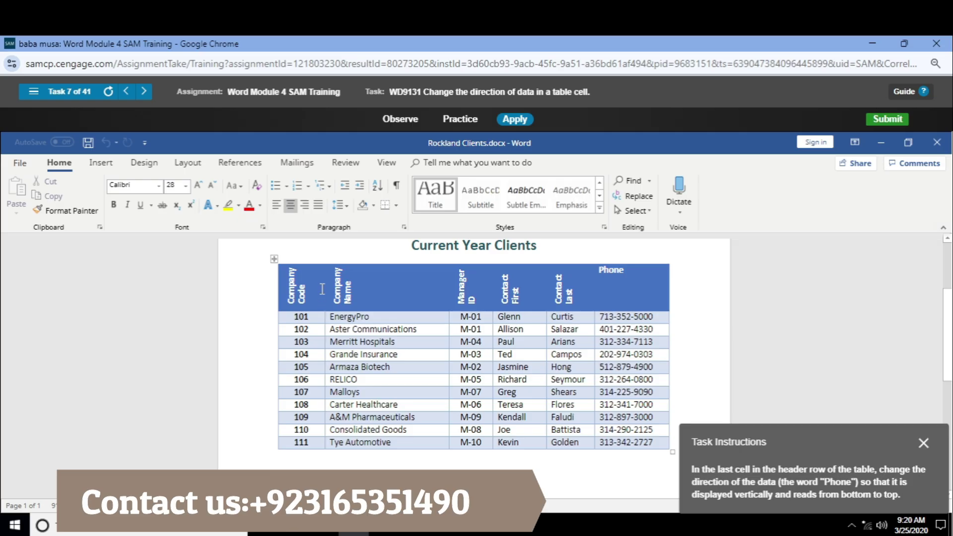
pyautogui.click(609, 269)
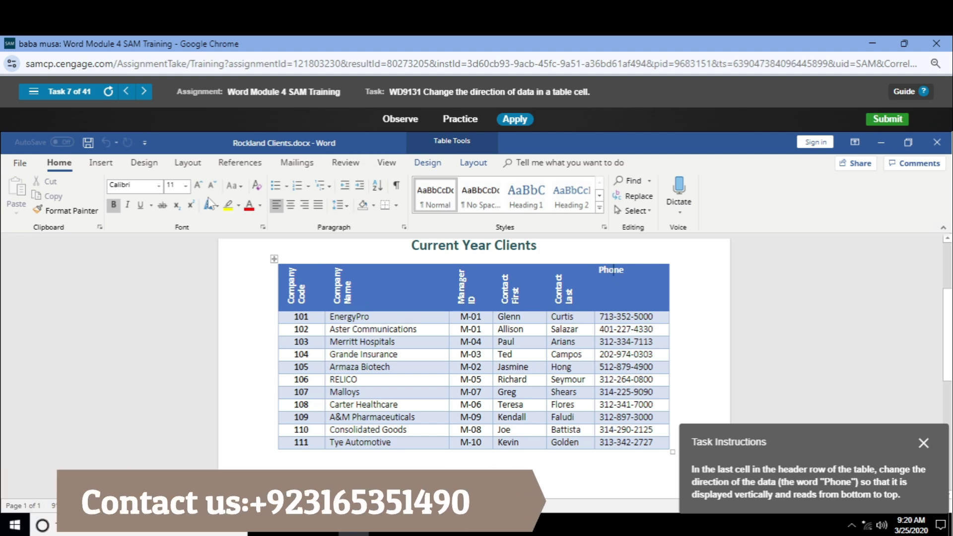
pyautogui.click(241, 186)
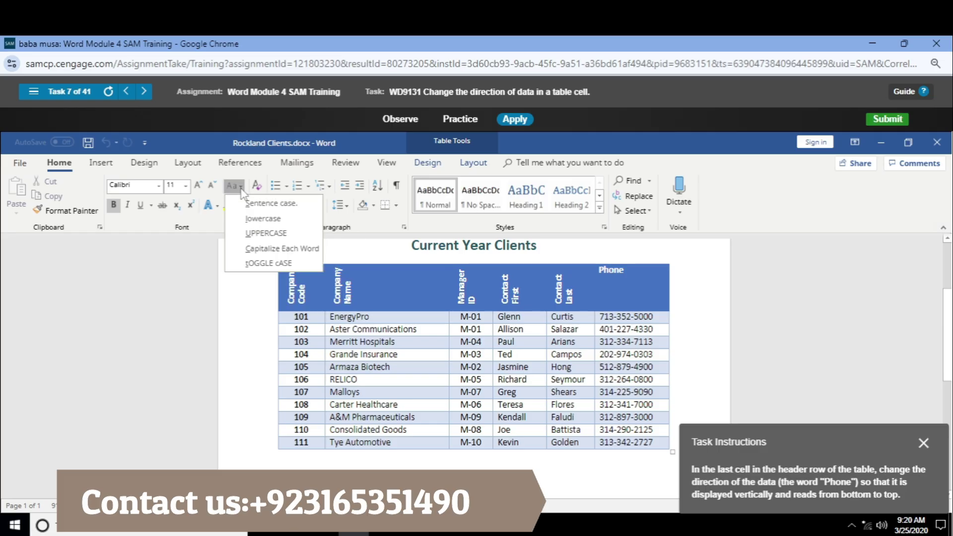
pyautogui.click(241, 189)
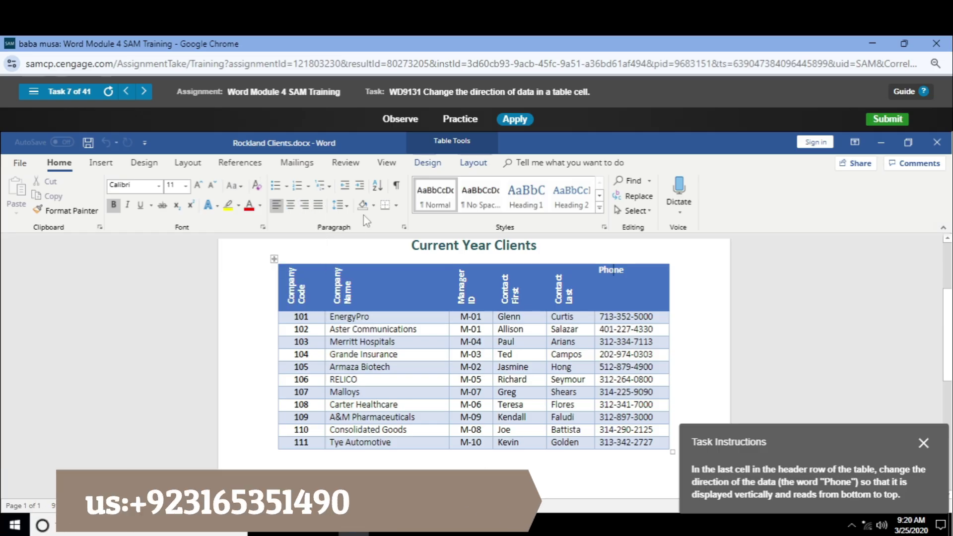
pyautogui.click(474, 163)
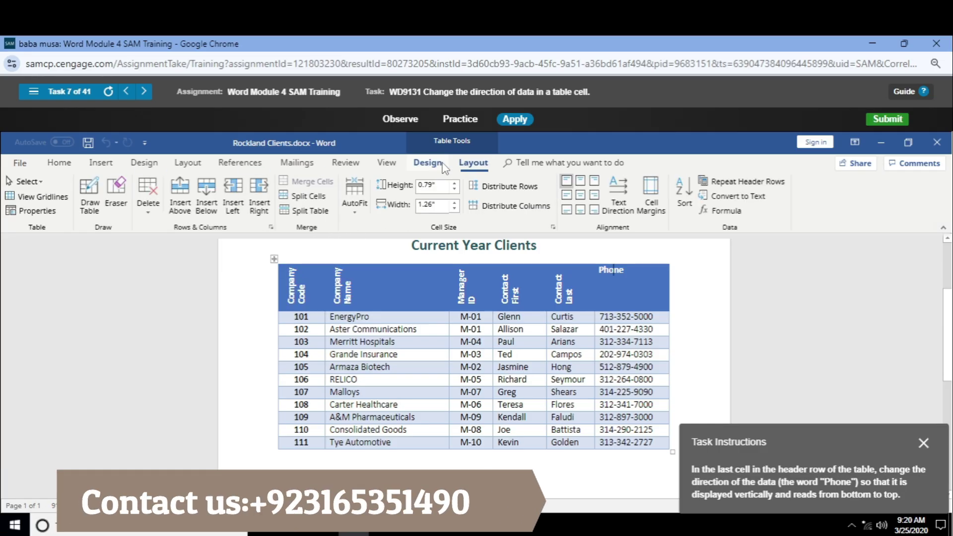
pyautogui.click(618, 194)
pyautogui.click(618, 195)
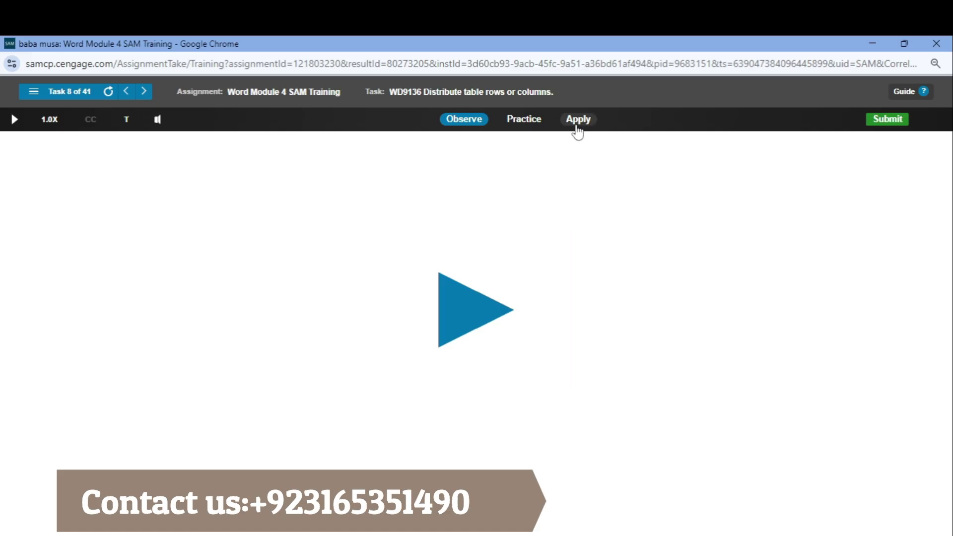
# Start Task 8 in Apply mode and distribute all rows and then all columns of the client table evenly
pyautogui.click(576, 122)
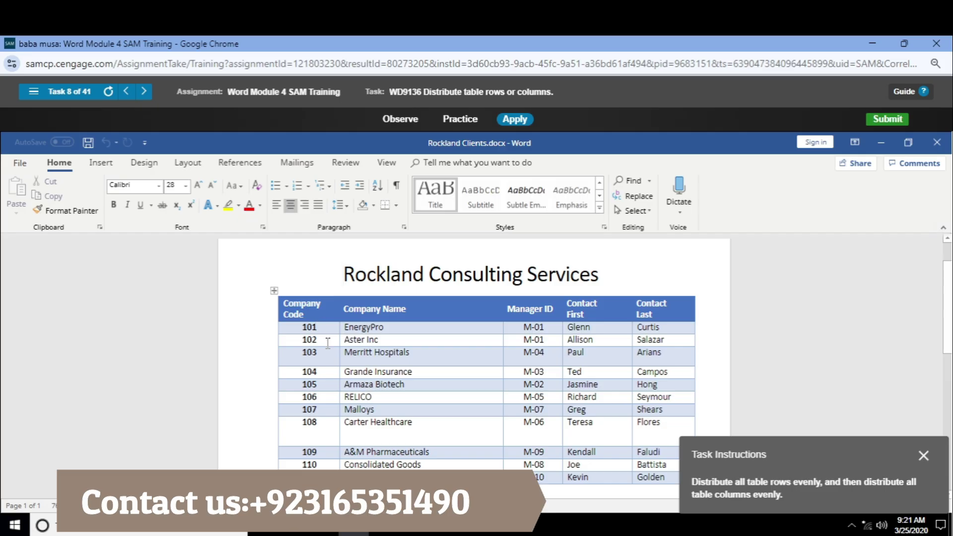
pyautogui.moveTo(283, 307)
pyautogui.mouseDown()
pyautogui.moveTo(435, 380)
pyautogui.moveTo(599, 488)
pyautogui.moveTo(651, 485)
pyautogui.mouseUp()
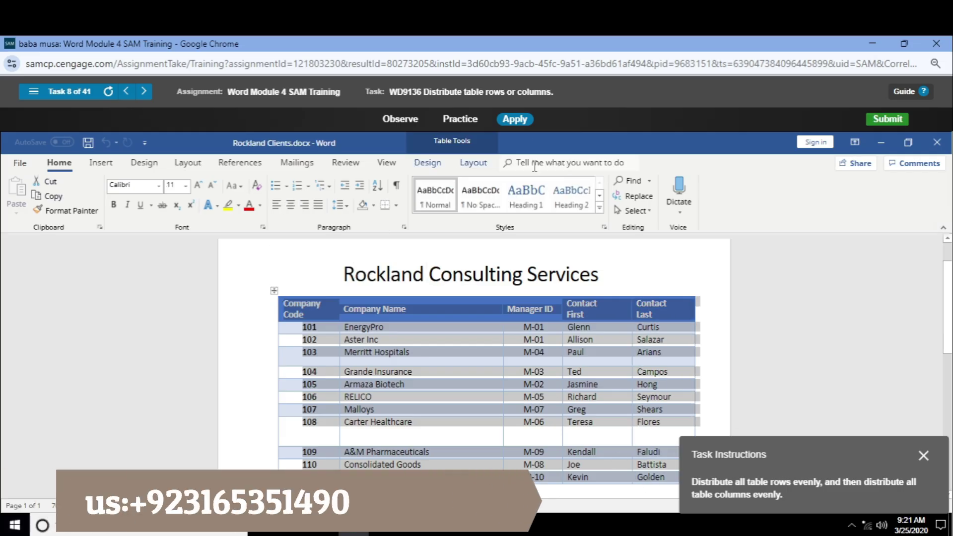
pyautogui.click(470, 165)
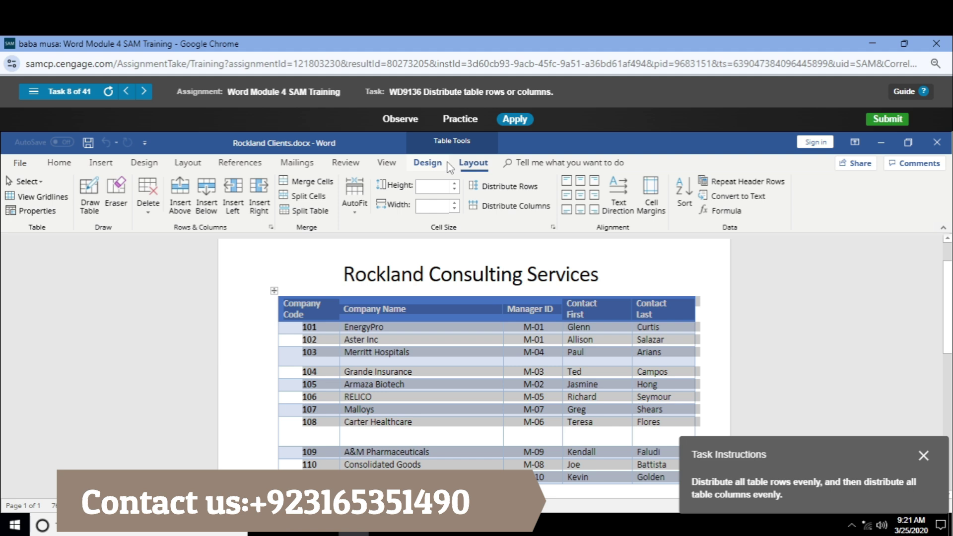
pyautogui.click(355, 199)
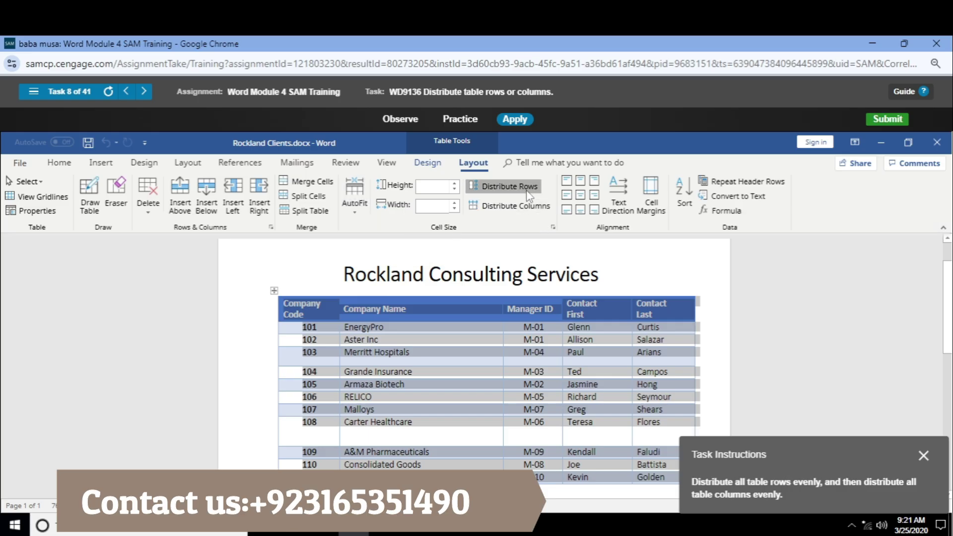
pyautogui.click(509, 187)
pyautogui.click(526, 206)
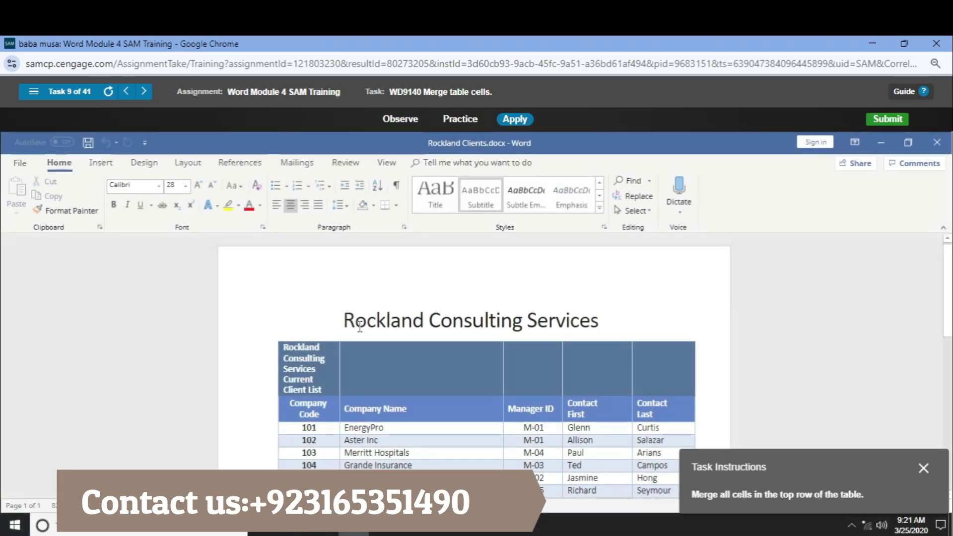
# Merge all cells in the top row of the client table for Task 9
pyautogui.moveTo(336, 361); pyautogui.dragTo(685, 350)
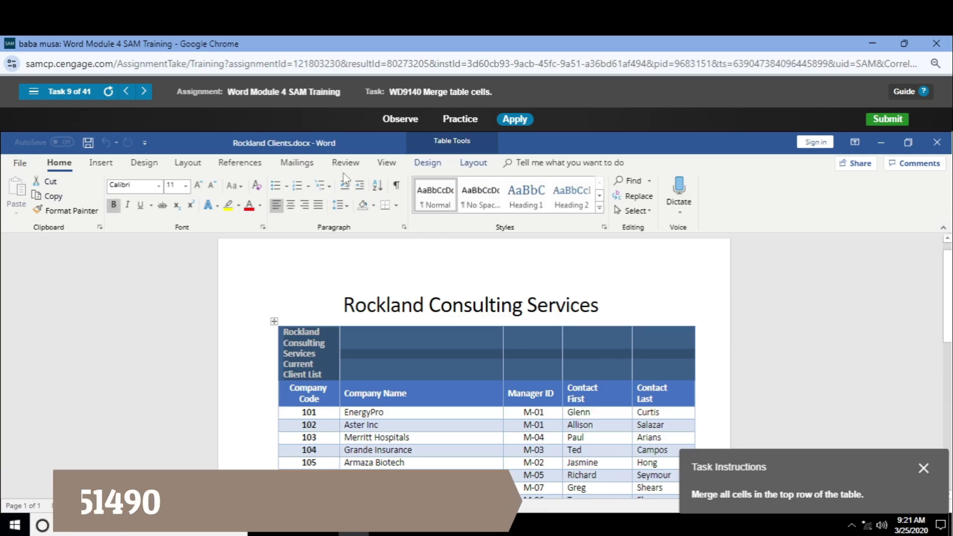
pyautogui.click(439, 165)
pyautogui.click(467, 165)
pyautogui.click(304, 181)
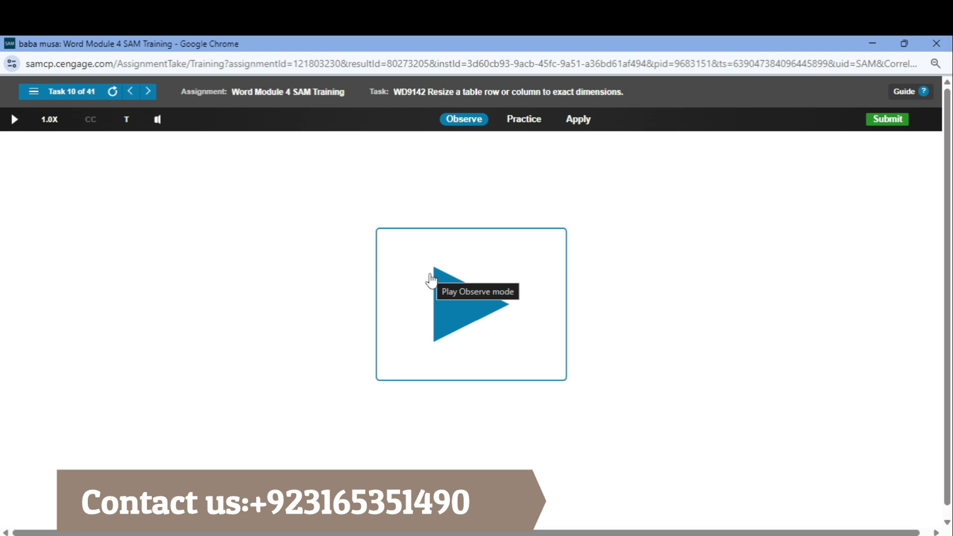
# Start Task 10 in Apply mode and set the height of the Team Member header row to 0.4 inches
pyautogui.click(579, 120)
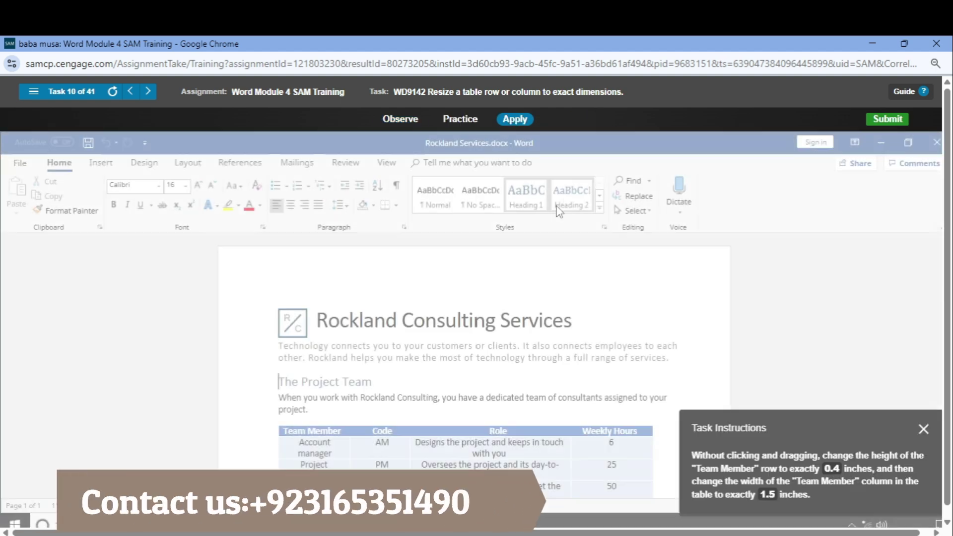
pyautogui.scroll(-2, 509, 299)
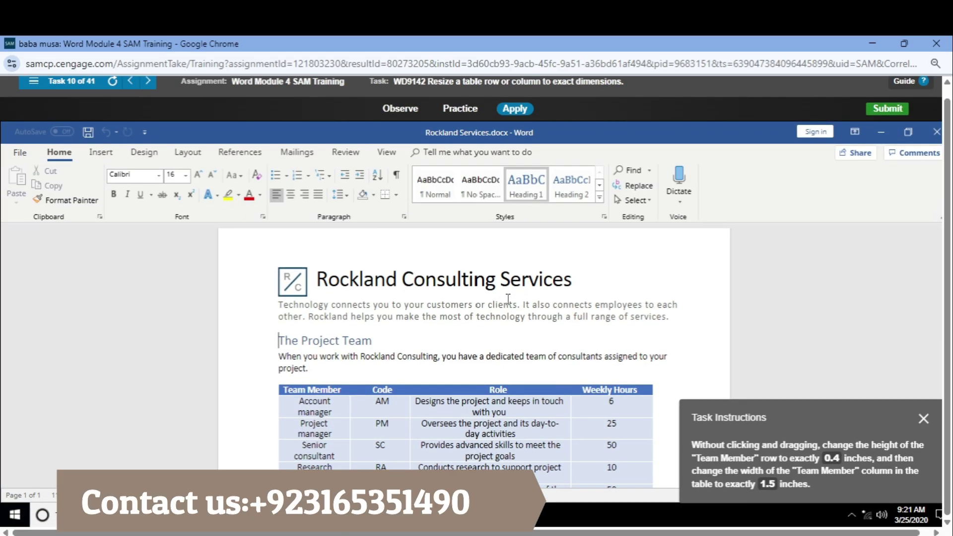
pyautogui.scroll(-2, 509, 299)
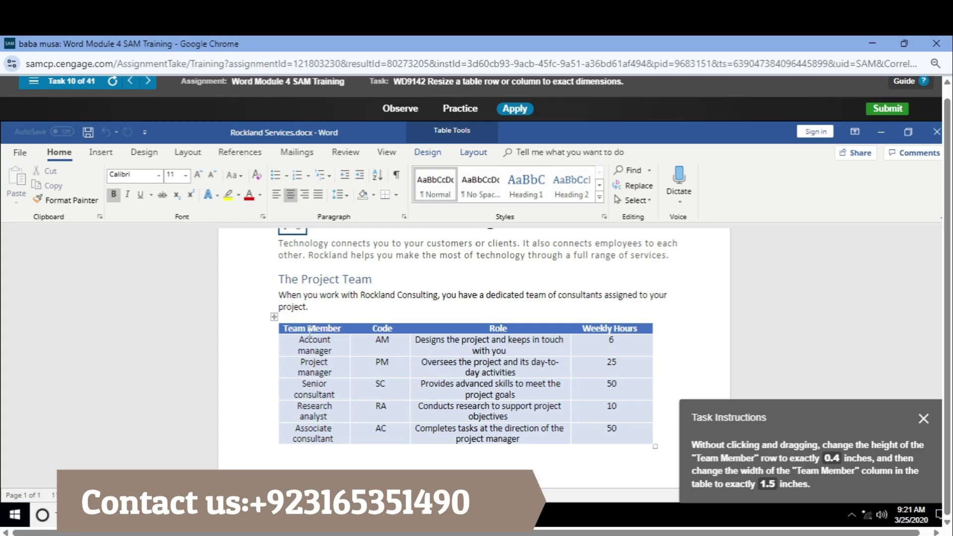
pyautogui.click(277, 332)
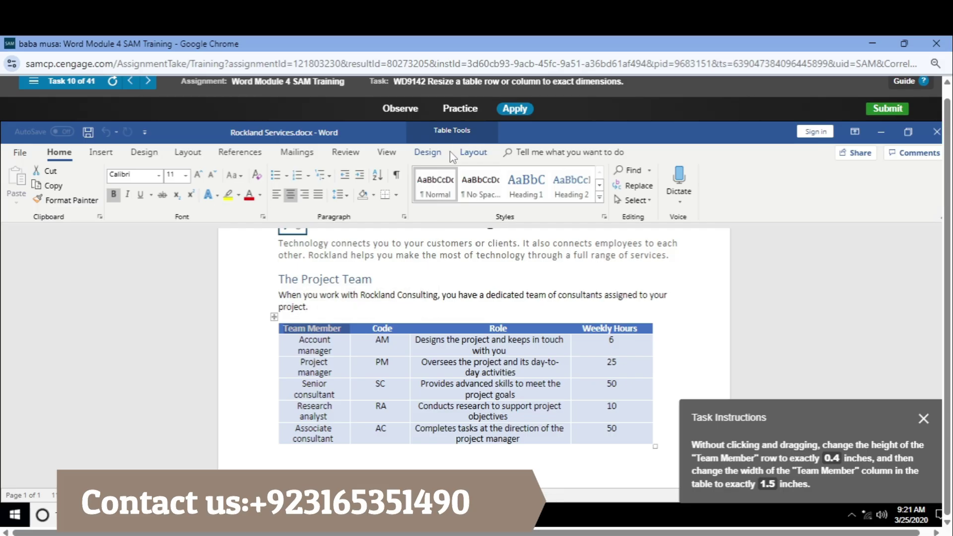
pyautogui.click(428, 152)
pyautogui.click(473, 152)
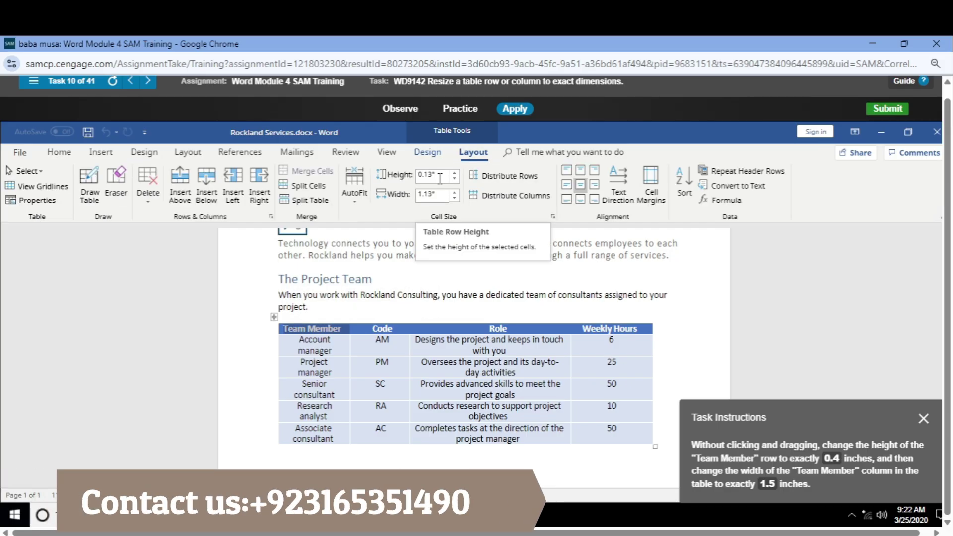
pyautogui.click(436, 196)
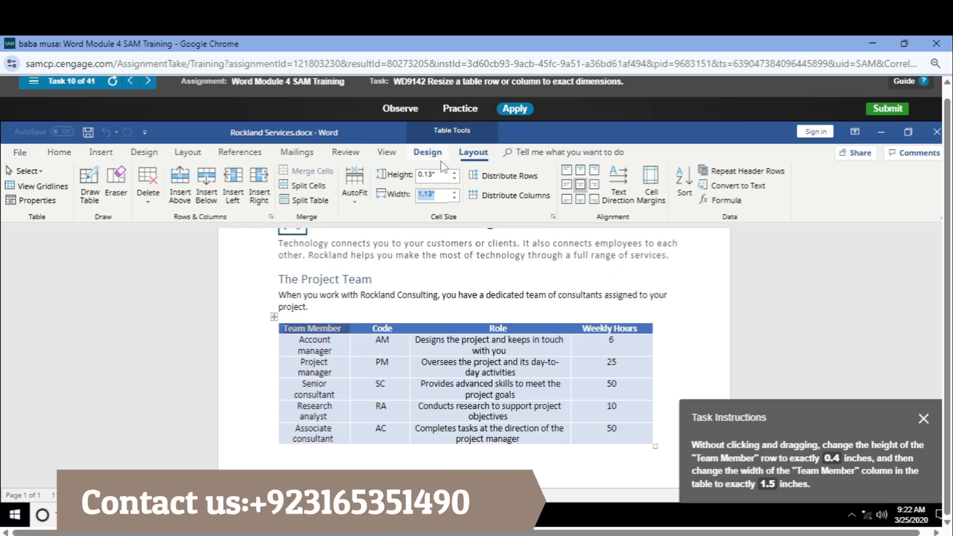
pyautogui.click(443, 174)
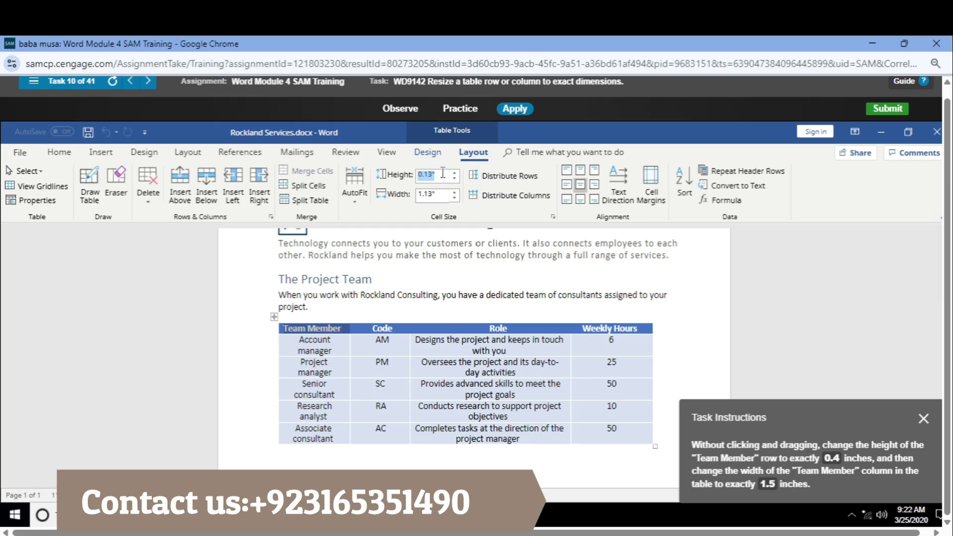
pyautogui.write('0.4')
pyautogui.press('Return')
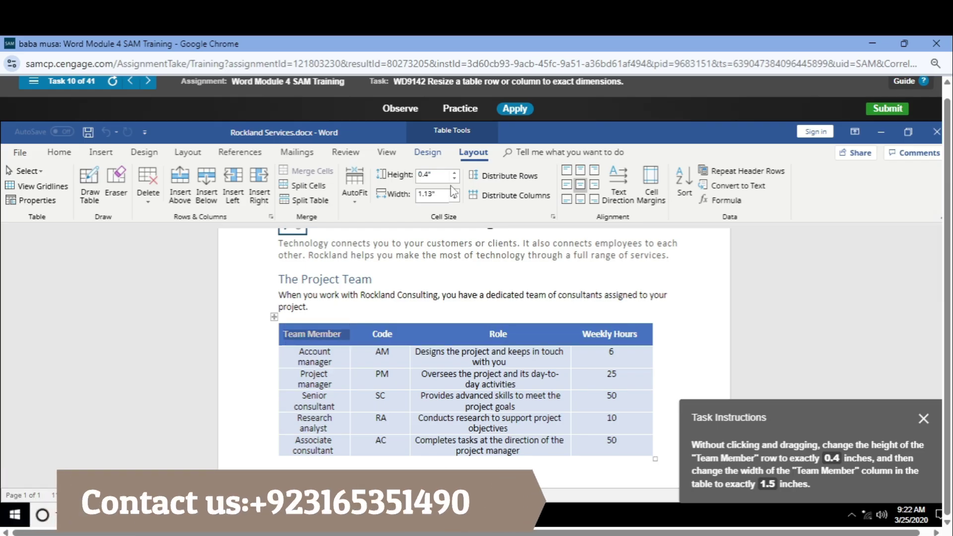
# Set the width of the Team Member column to 1.5 inches
pyautogui.tripleClick(427, 195)
pyautogui.write('1.5')
pyautogui.press('Return')
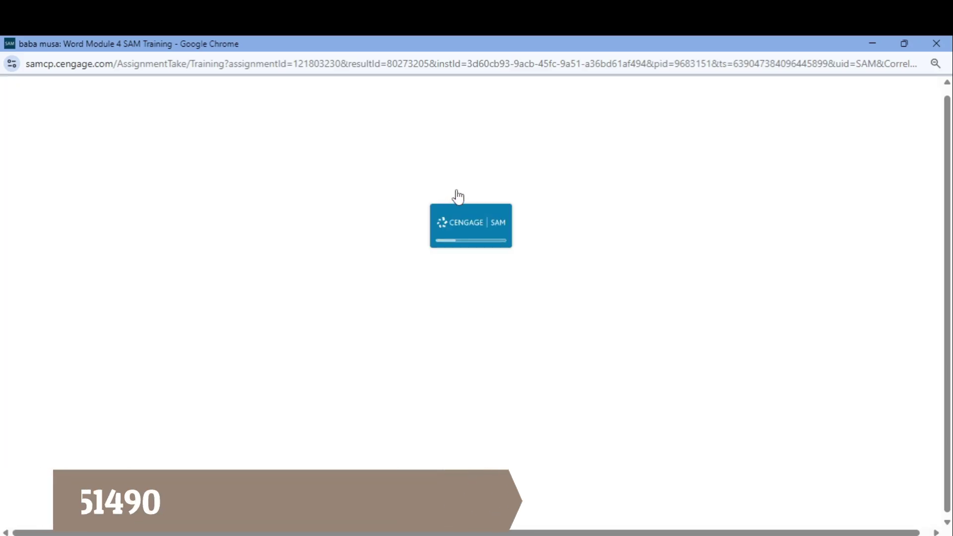
# Start Task 11 in Apply mode, select the entire Team Member table and display its table gridlines
pyautogui.click(566, 118)
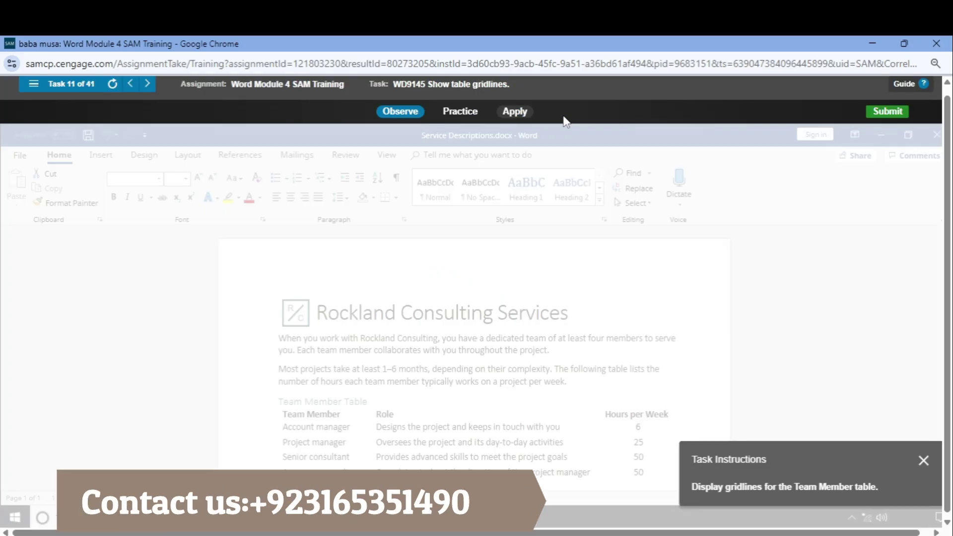
pyautogui.click(390, 161)
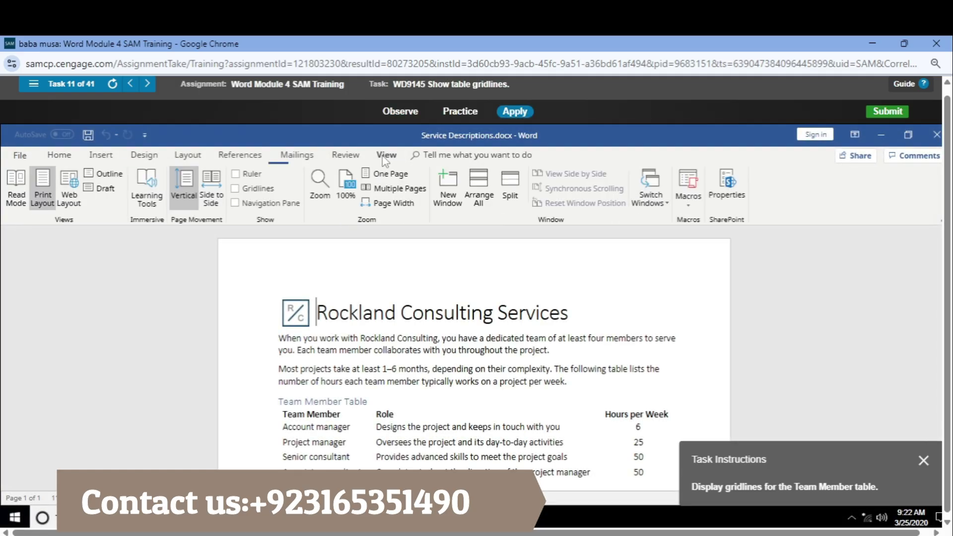
pyautogui.click(266, 191)
pyautogui.click(278, 416)
pyautogui.click(273, 404)
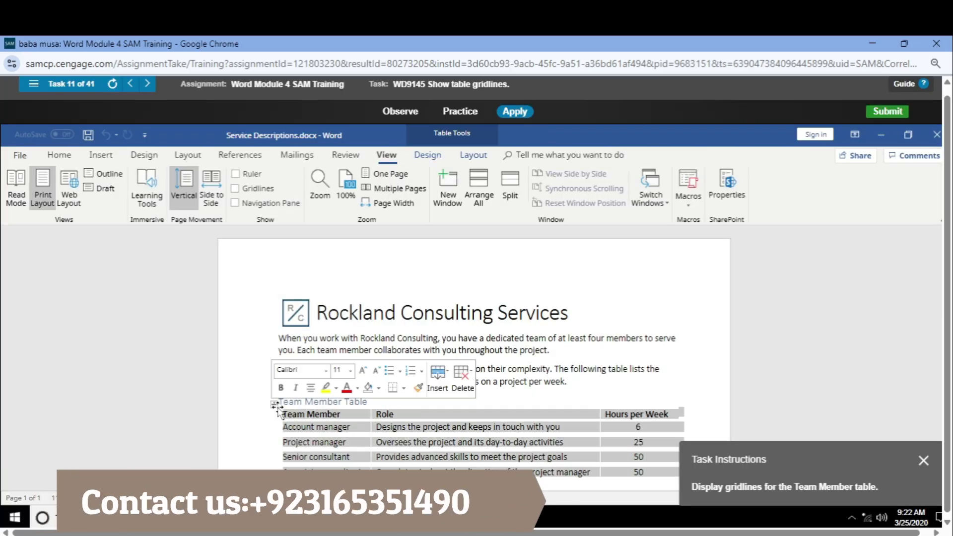
pyautogui.click(473, 155)
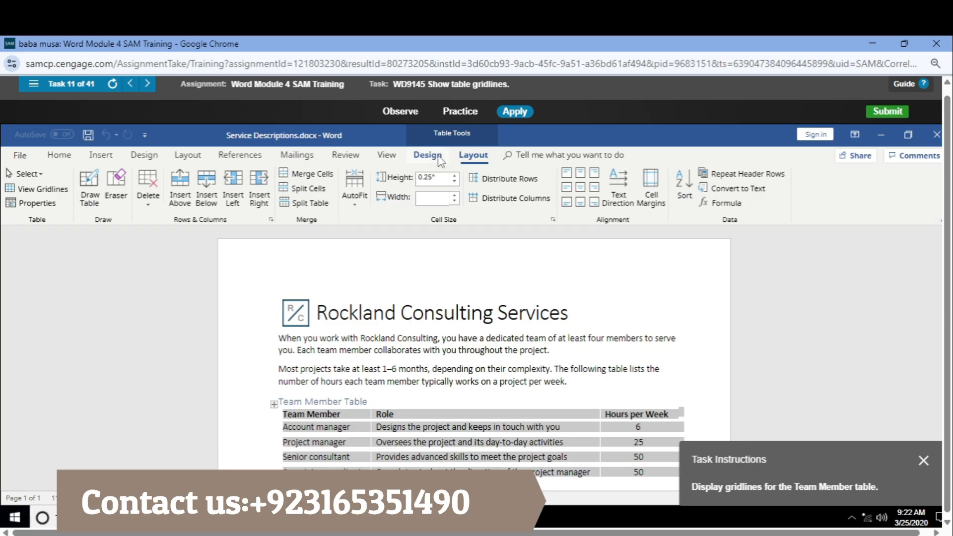
pyautogui.click(439, 159)
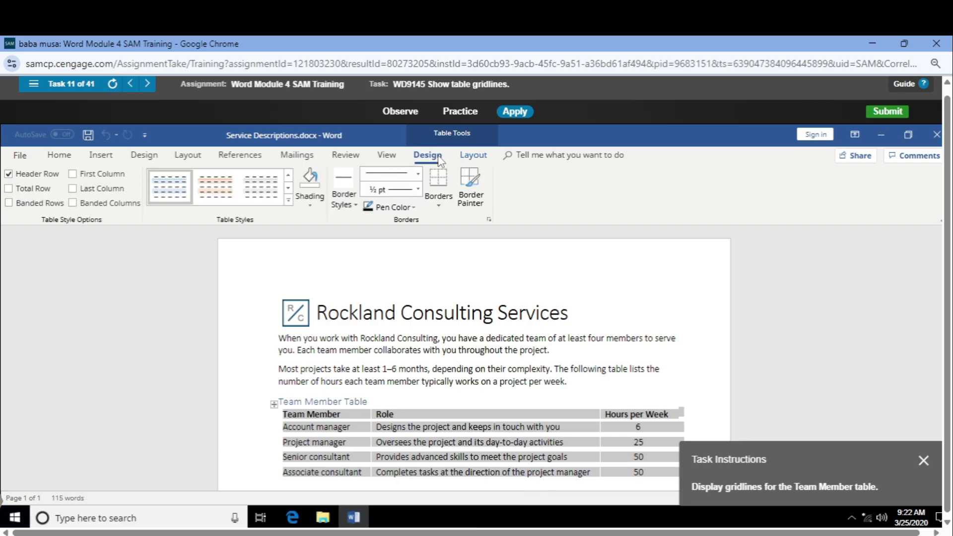
pyautogui.click(474, 157)
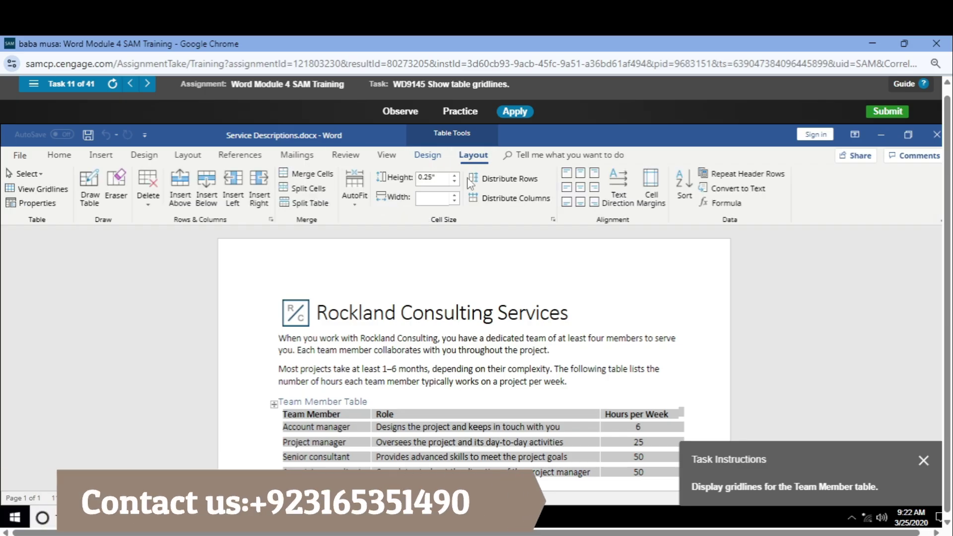
pyautogui.click(37, 189)
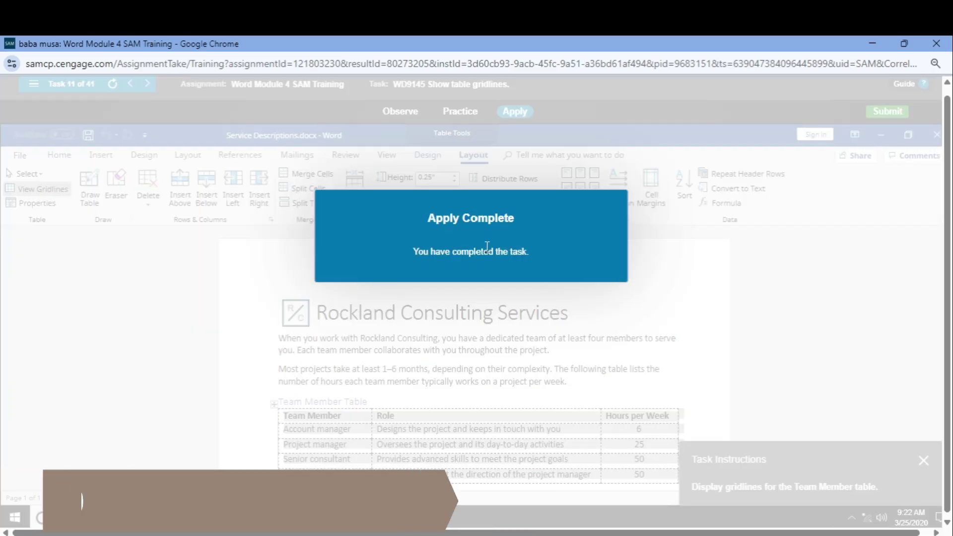